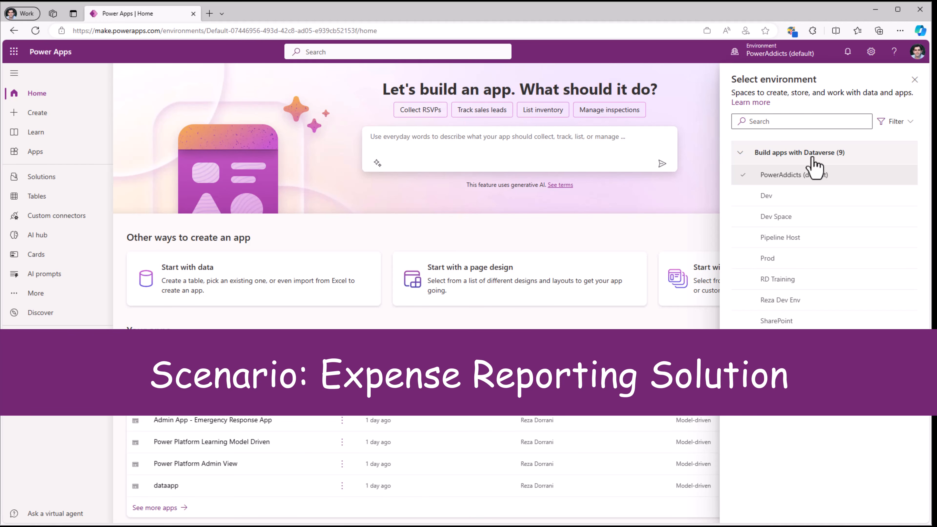
- Close the environment selector and open the Power Platform admin center from the Power Apps settings
mouse_move(813, 183)
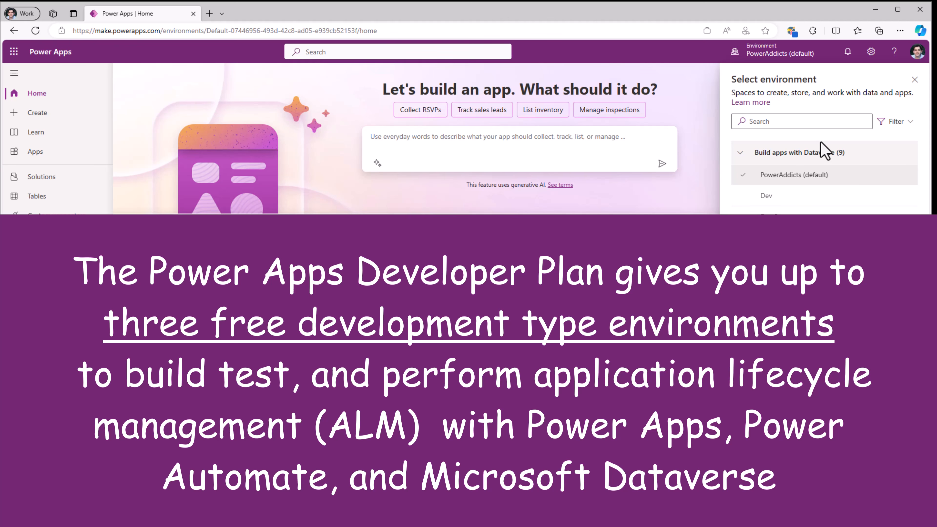
left_click(914, 80)
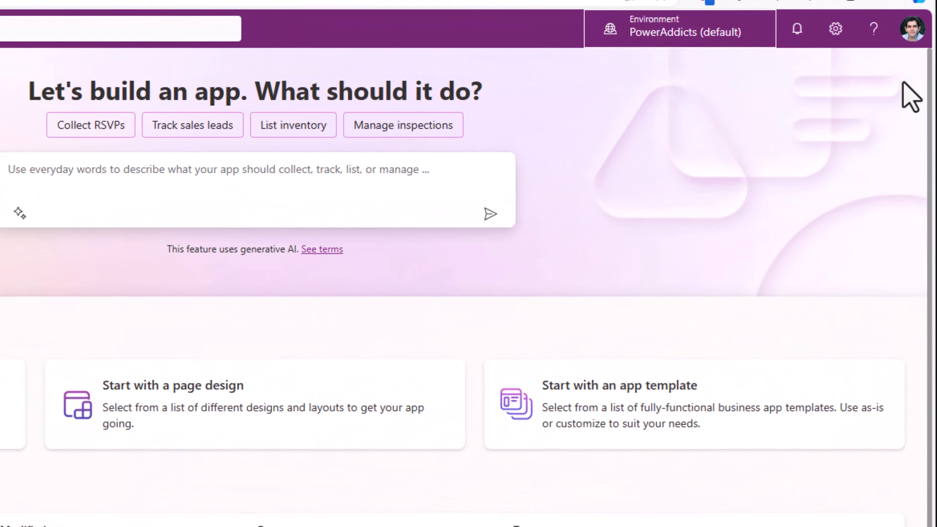
left_click(831, 25)
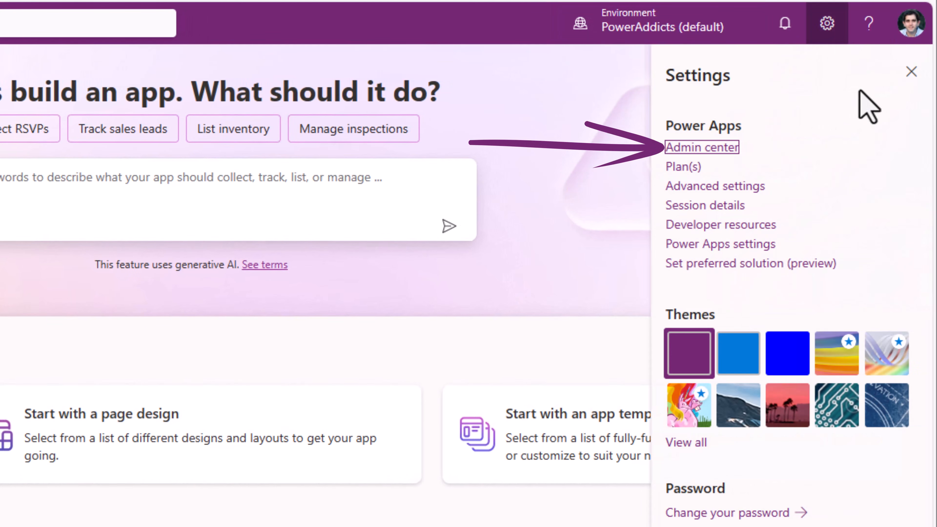
left_click(705, 148)
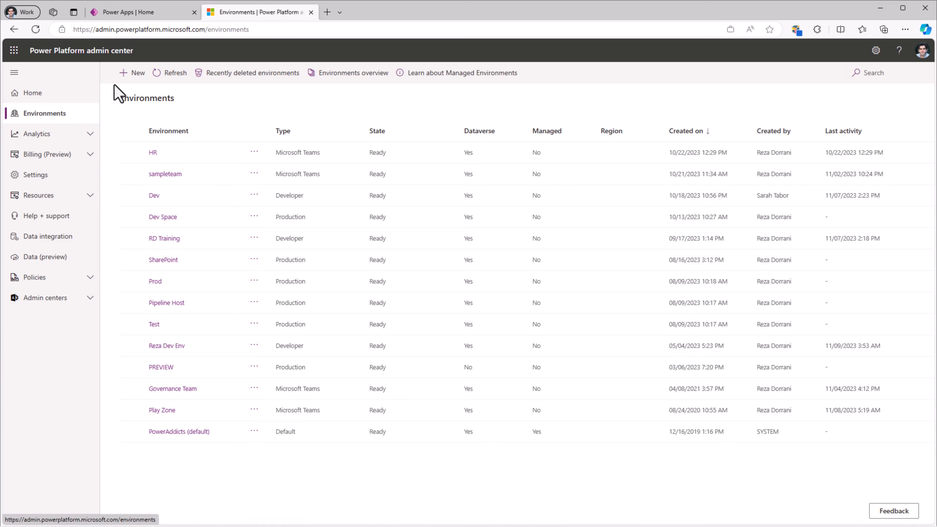
- Create a Developer environment named with the maker's first name plus "Dev Space", keeping the default region, language and currency
left_click(137, 75)
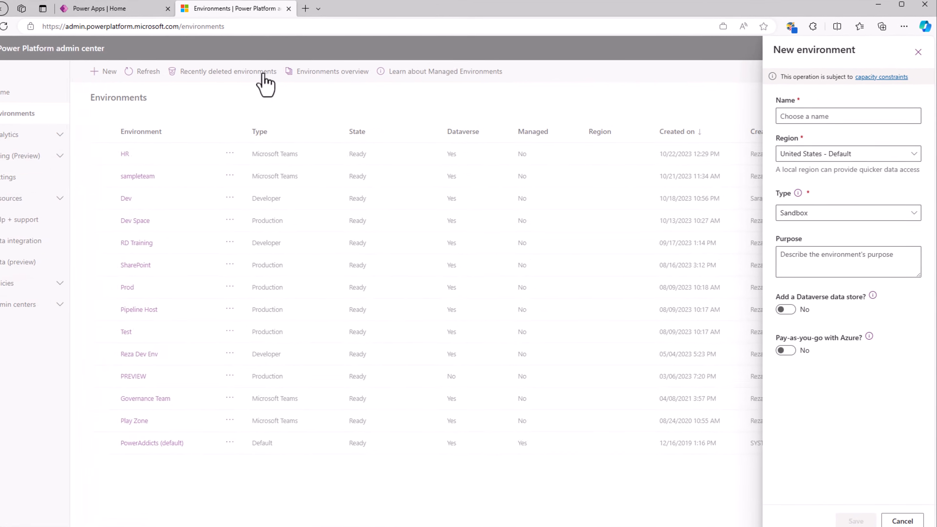
left_click(777, 116)
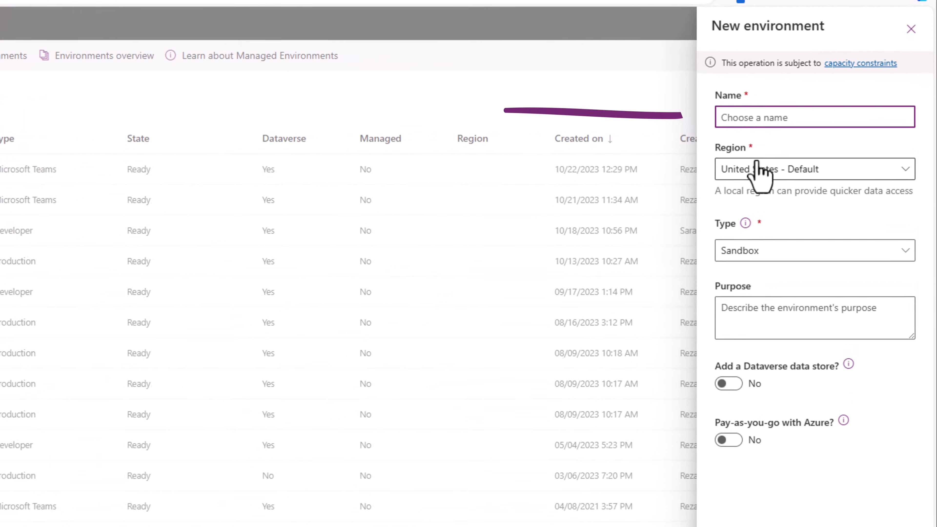
type("Reza Dev Space")
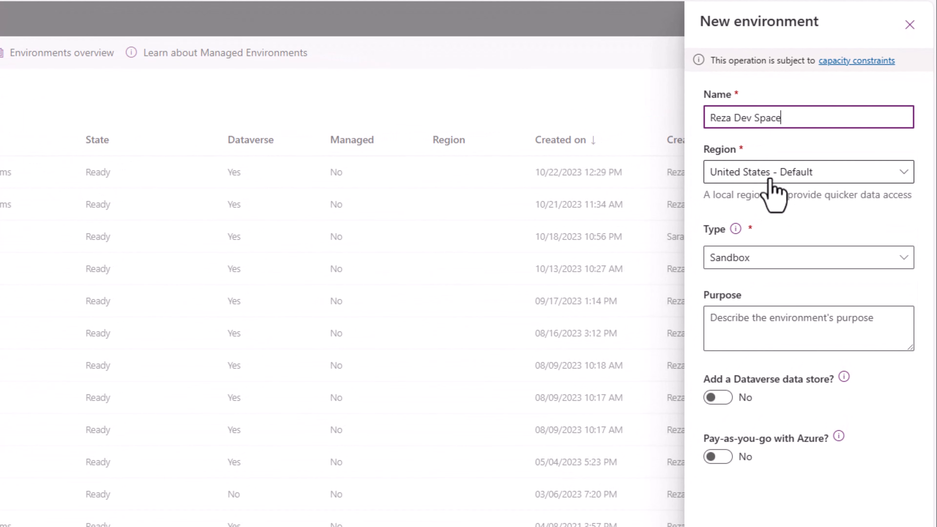
left_click(798, 260)
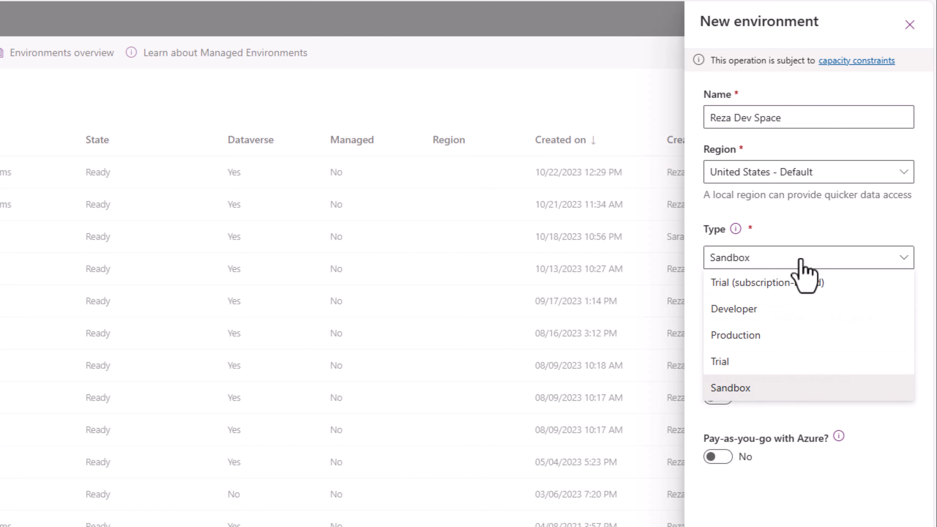
left_click(756, 317)
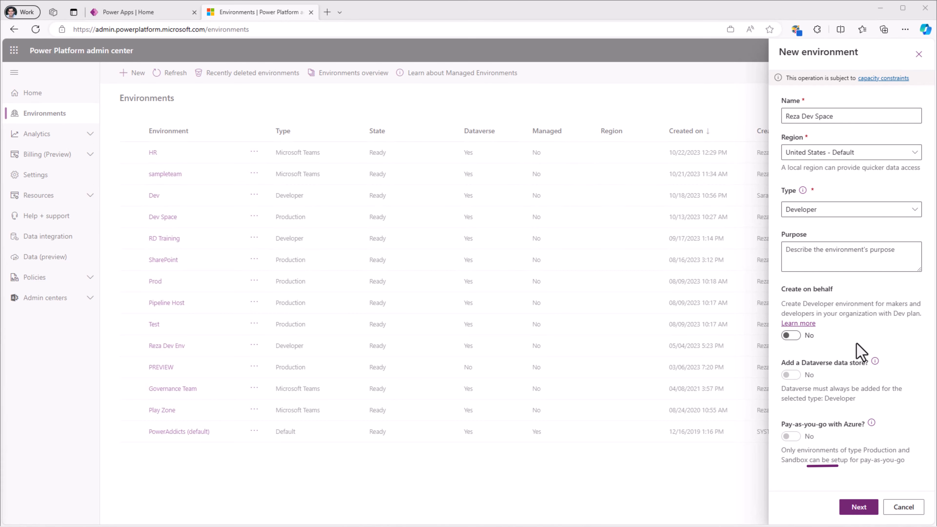
left_click(858, 507)
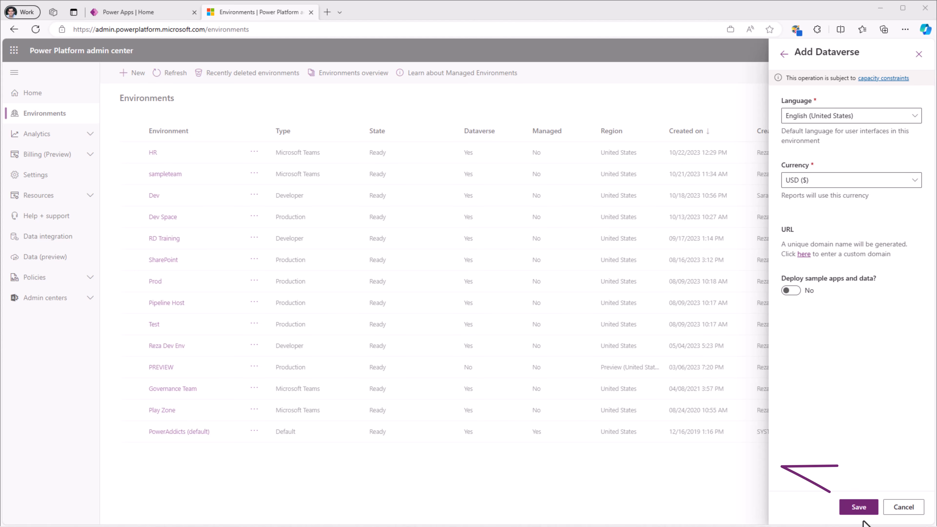
left_click(859, 512)
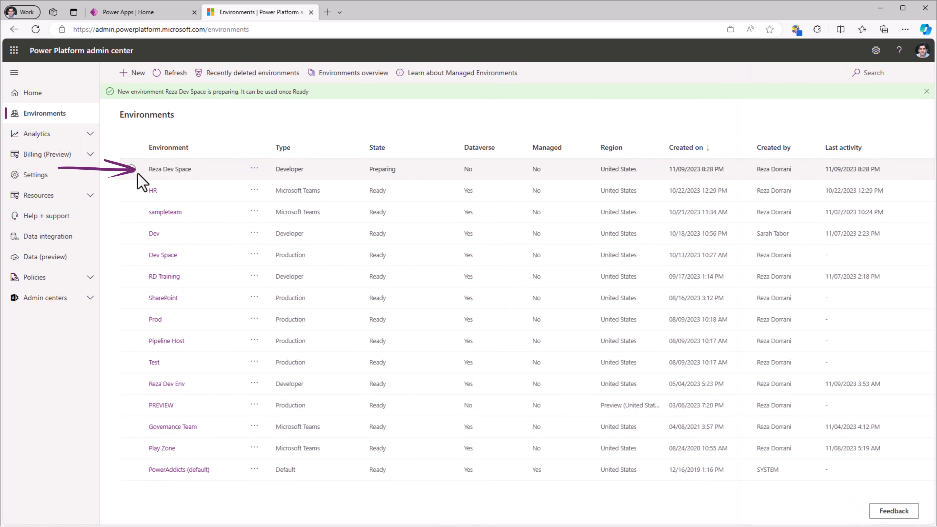
- Return to Power Apps and switch the current environment to the newly created developer environment
left_click(320, 172)
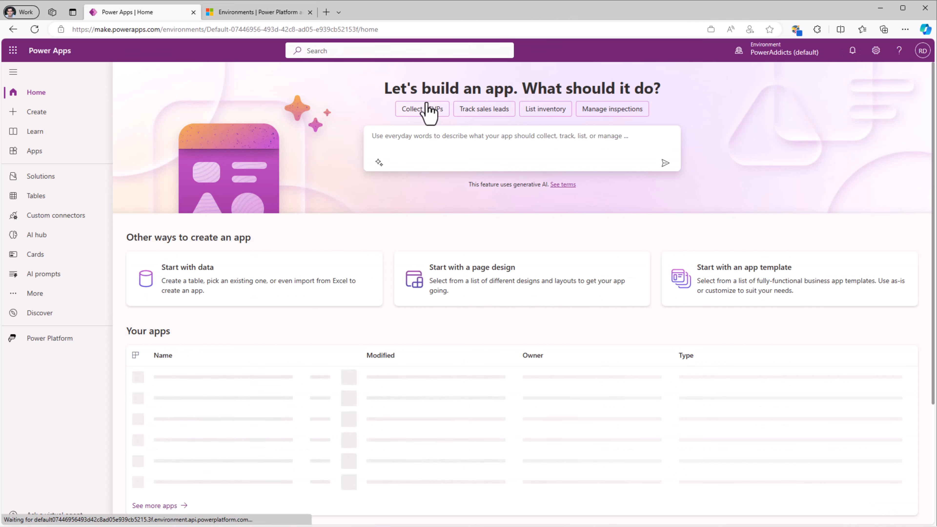
left_click(759, 52)
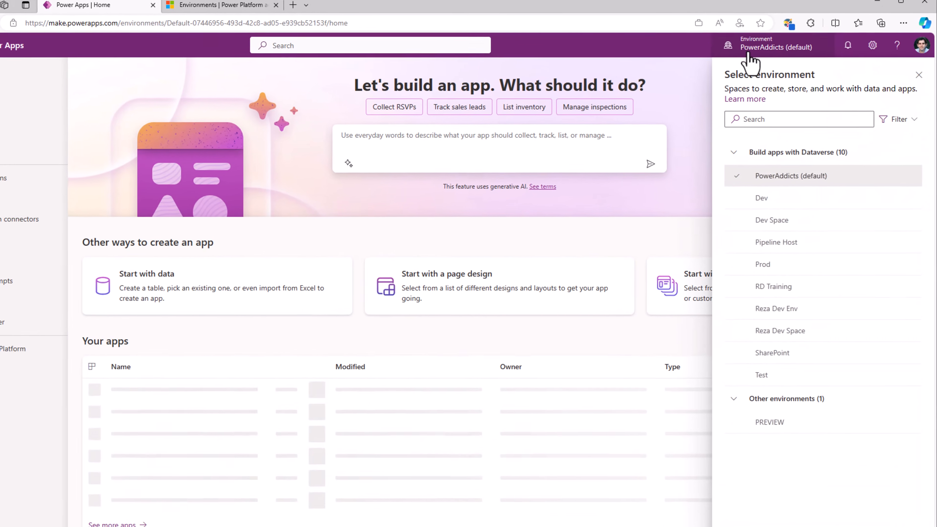
mouse_move(787, 323)
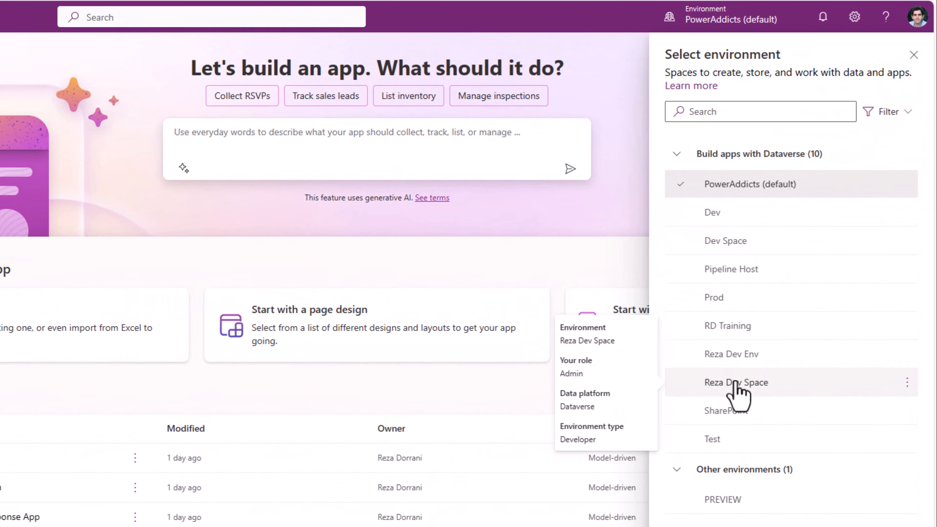
left_click(735, 384)
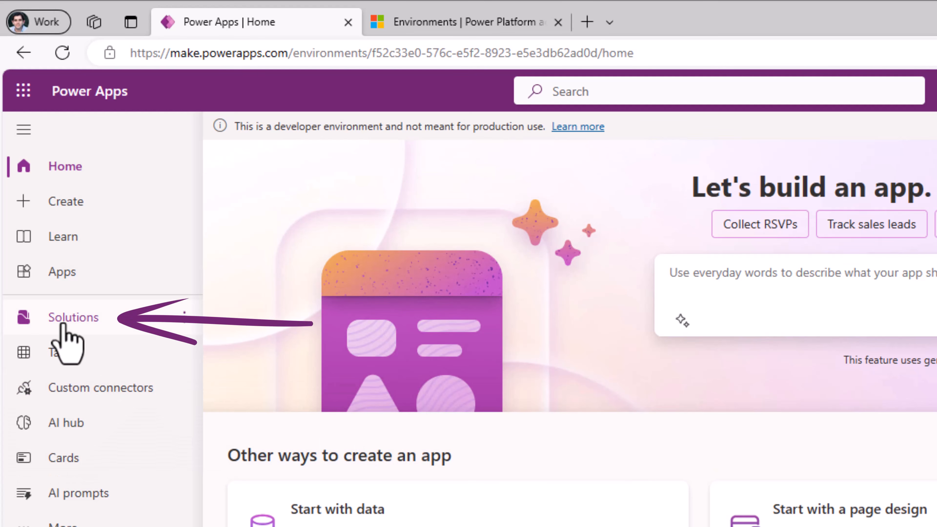
- Start a new solution with the display name "Expense Reporting" and look through its available publishers
left_click(70, 318)
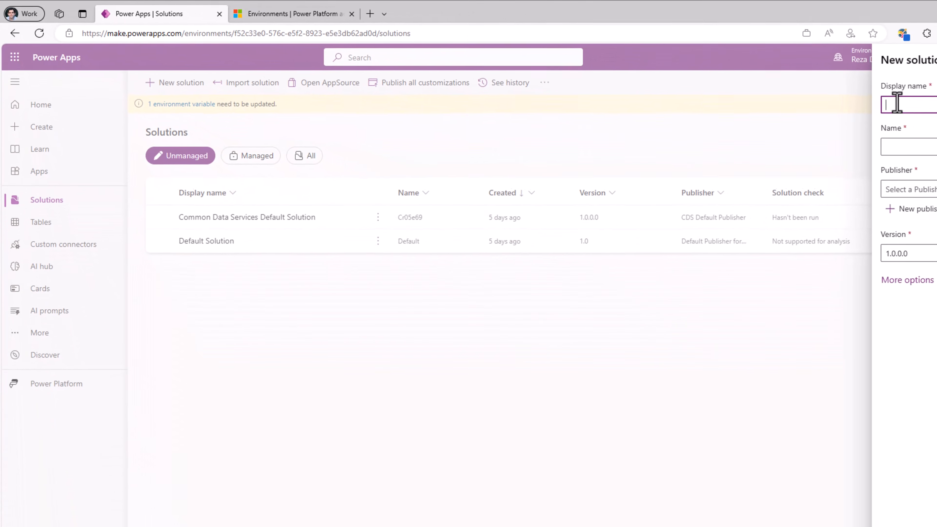
type("Expense Reporting")
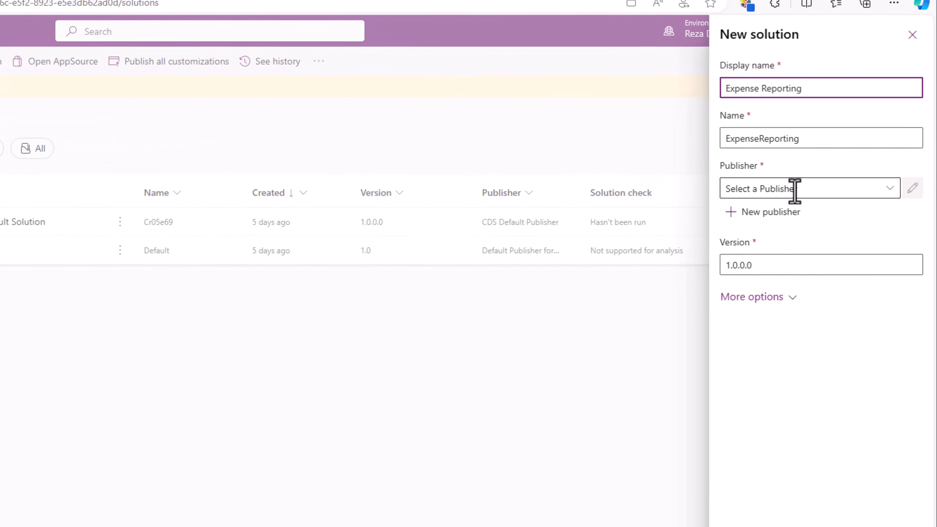
left_click(894, 180)
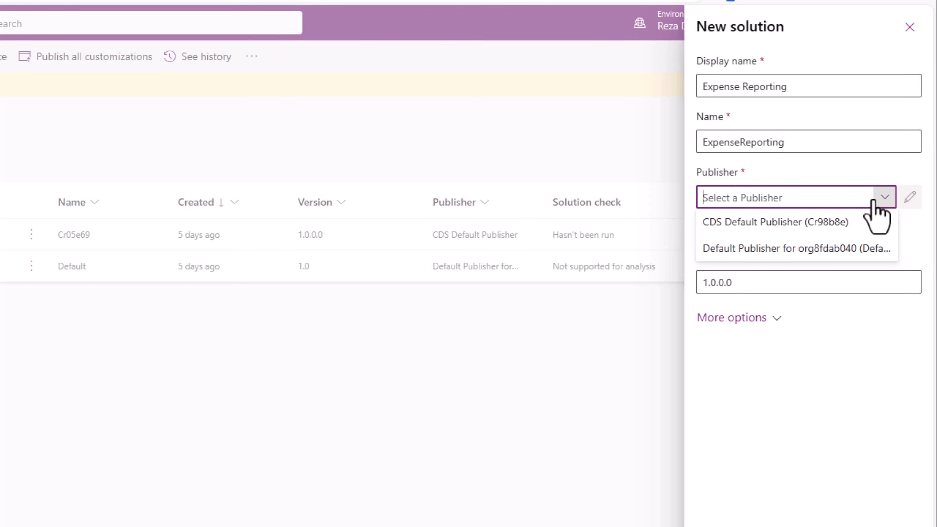
left_click(864, 195)
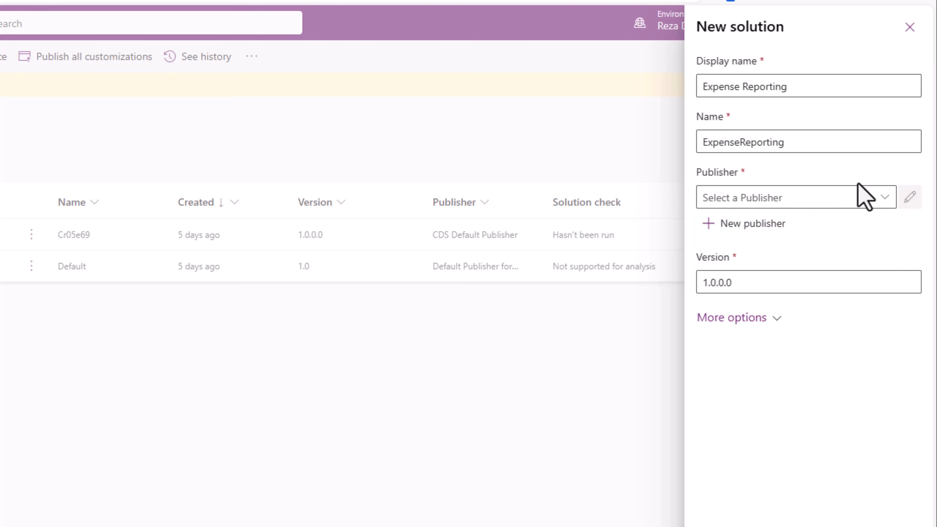
- Start a new publisher for the solution and read the linked documentation about solution publishers
left_click(714, 231)
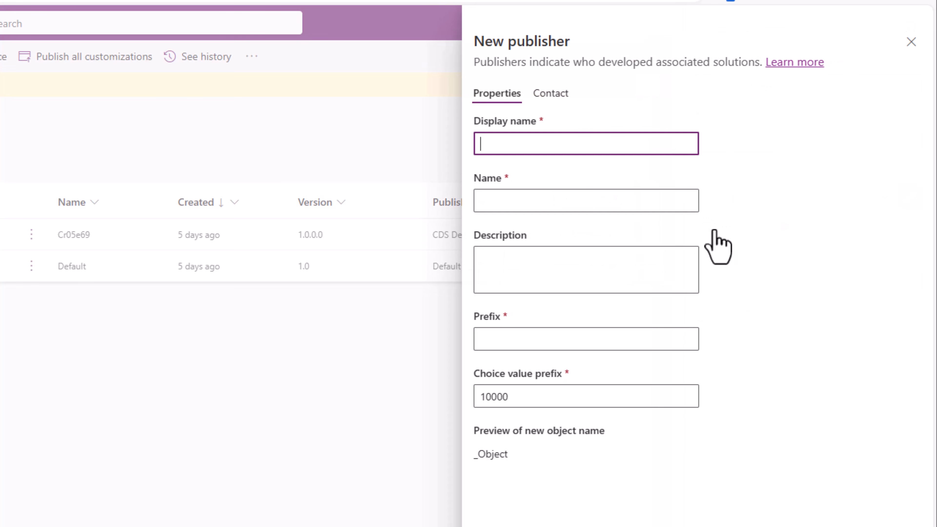
left_click(789, 64)
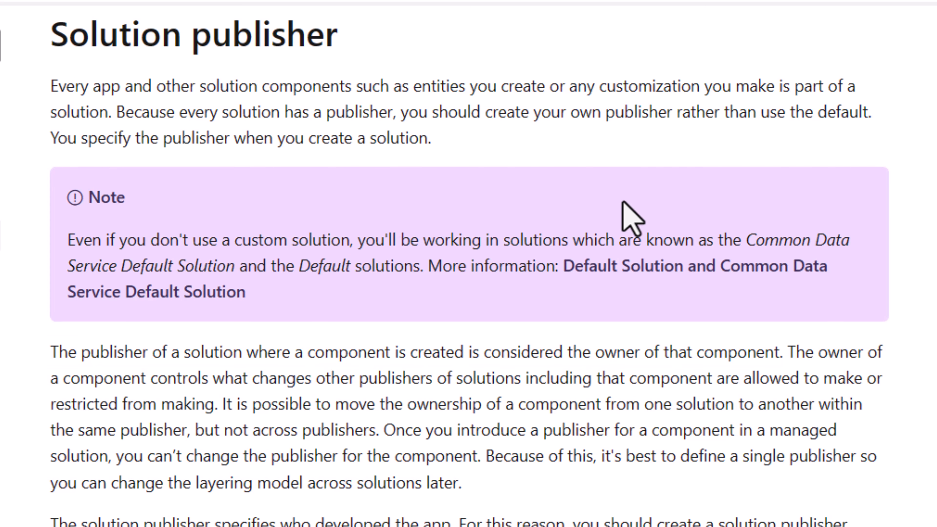
scroll(502, 487, "down", 8)
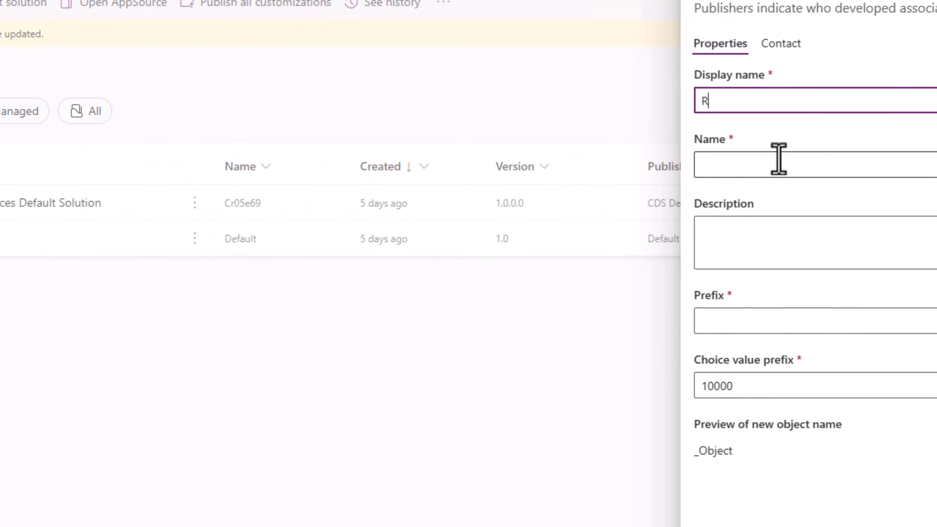
- Create the publisher with display name RD, name RD and prefix rd, checking the preview of the new object name
type("RD")
left_click(704, 166)
type("RD")
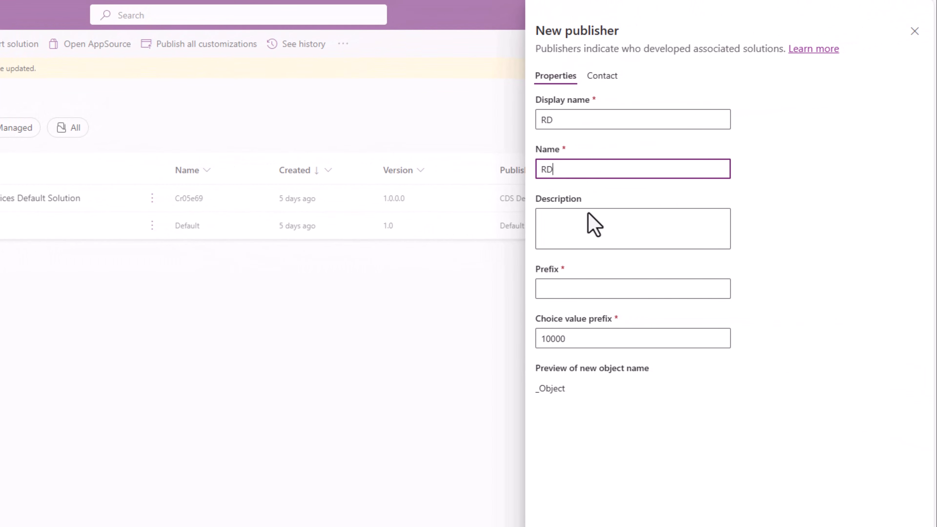
left_click(568, 291)
type("rd")
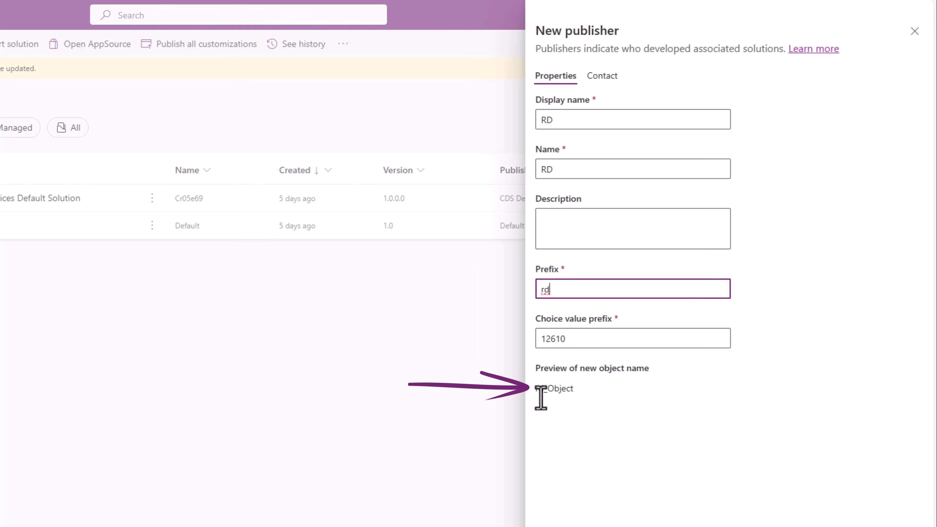
left_click_drag(535, 388, 548, 389)
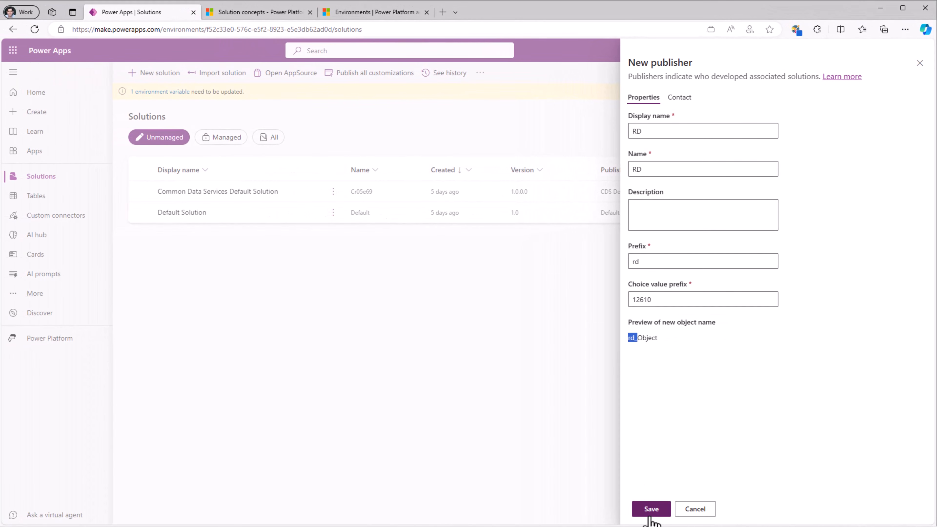
left_click(651, 511)
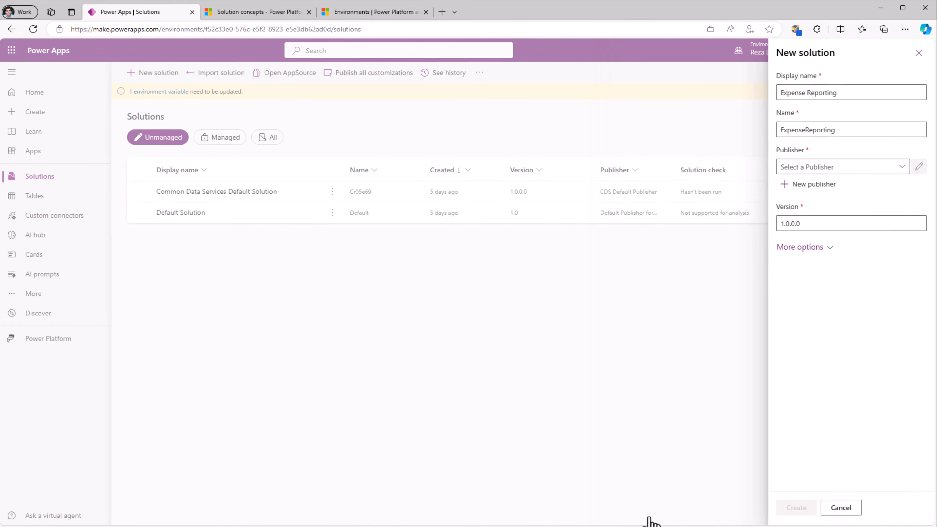
- Assign the RD publisher to the Expense Reporting solution and create the solution with version 1.0.0.0
left_click(898, 172)
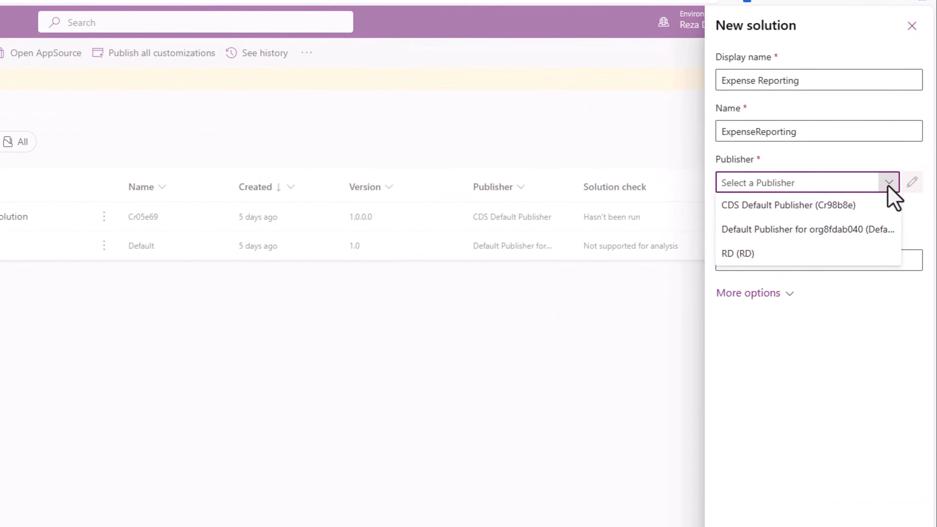
left_click(757, 274)
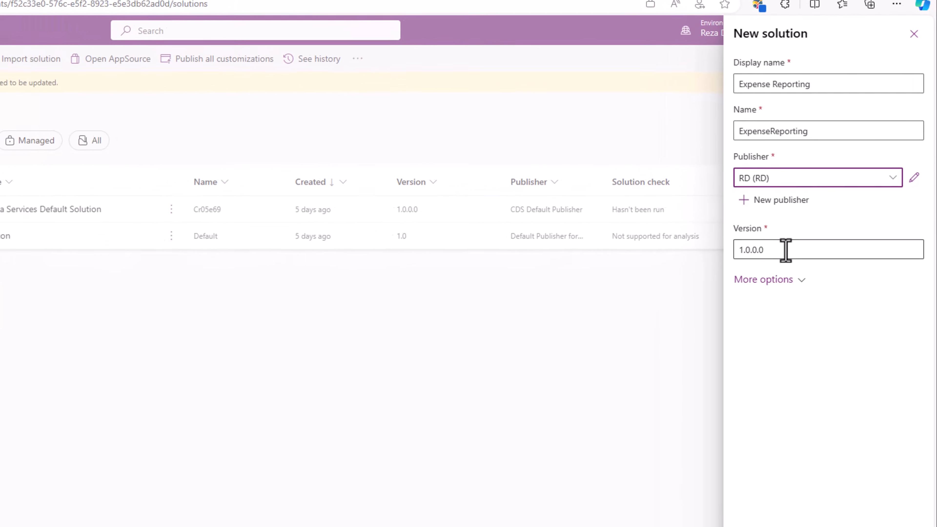
left_click(785, 514)
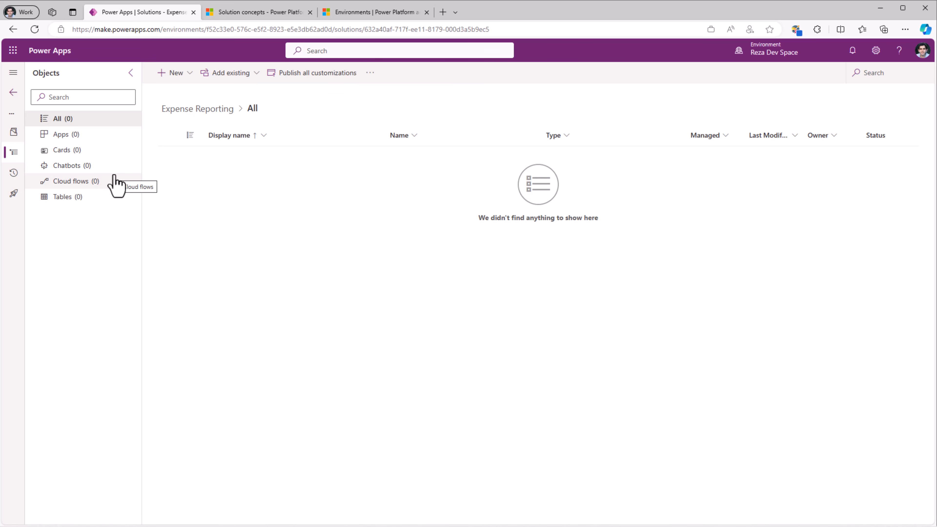
- Examine the component types that can be created inside the Expense Reporting solution, including apps, automation, security and tables
left_click(177, 73)
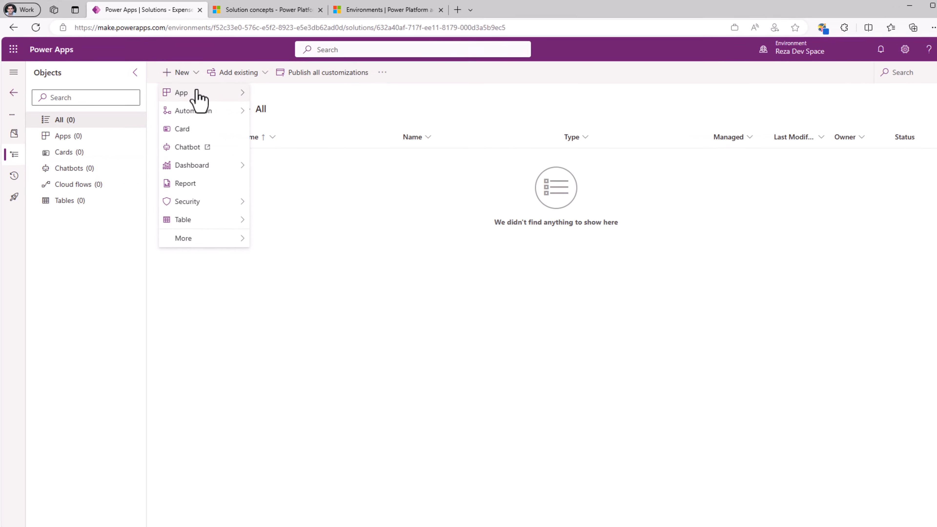
mouse_move(197, 93)
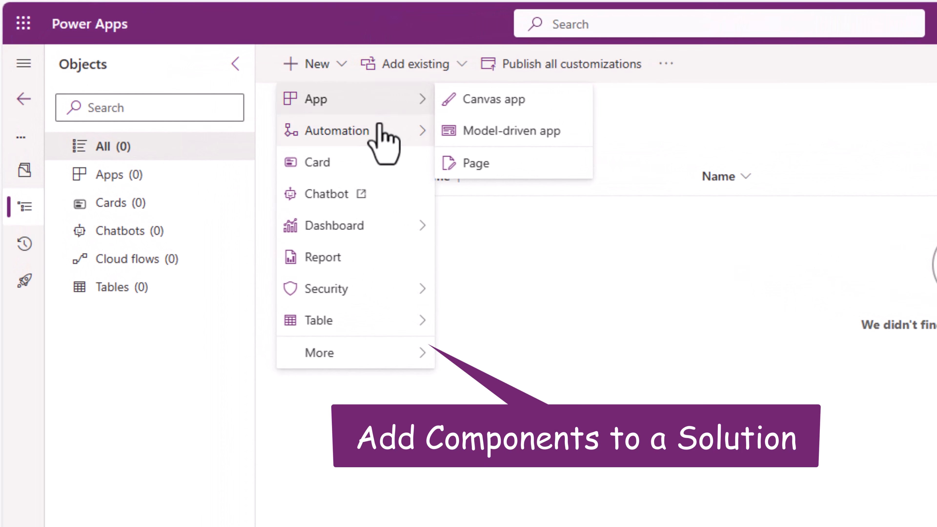
mouse_move(383, 142)
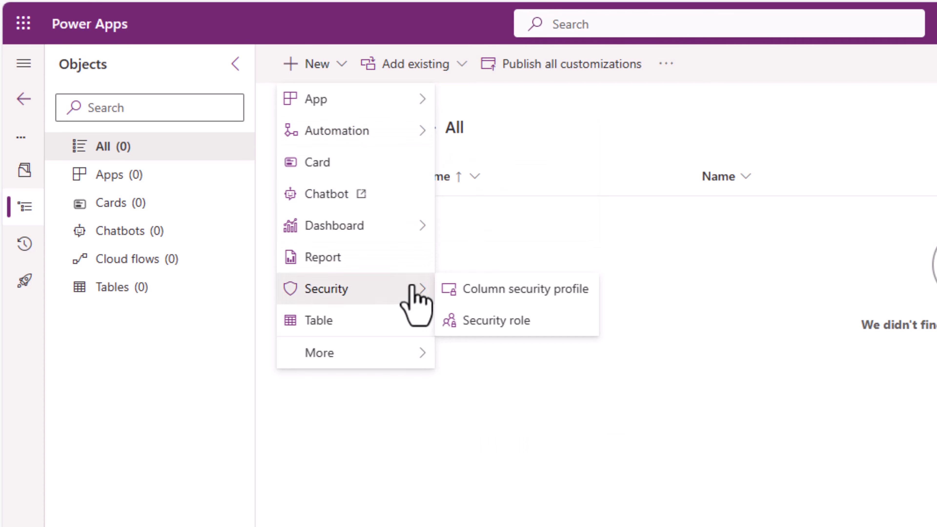
mouse_move(424, 322)
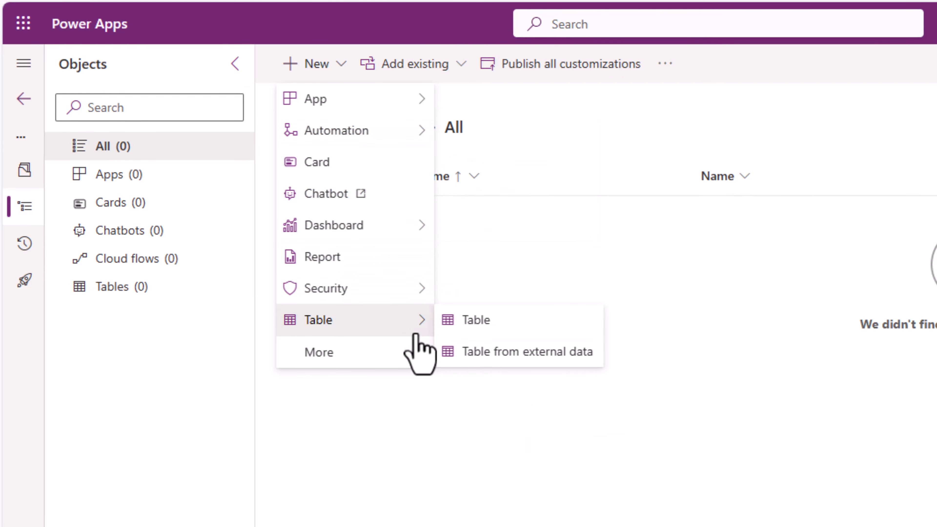
mouse_move(415, 351)
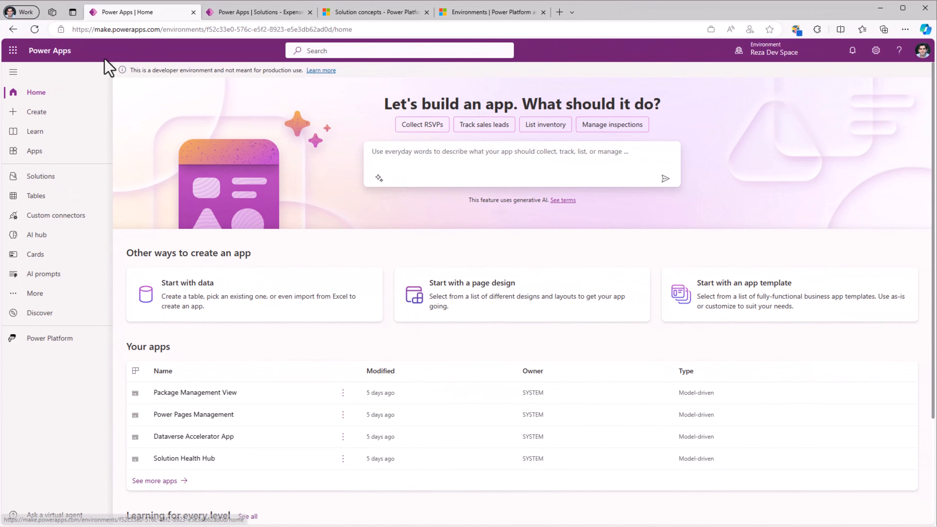
- Examine the starting points for creating an app outside a solution and the option to add an existing canvas app to Expense Reporting
left_click(84, 123)
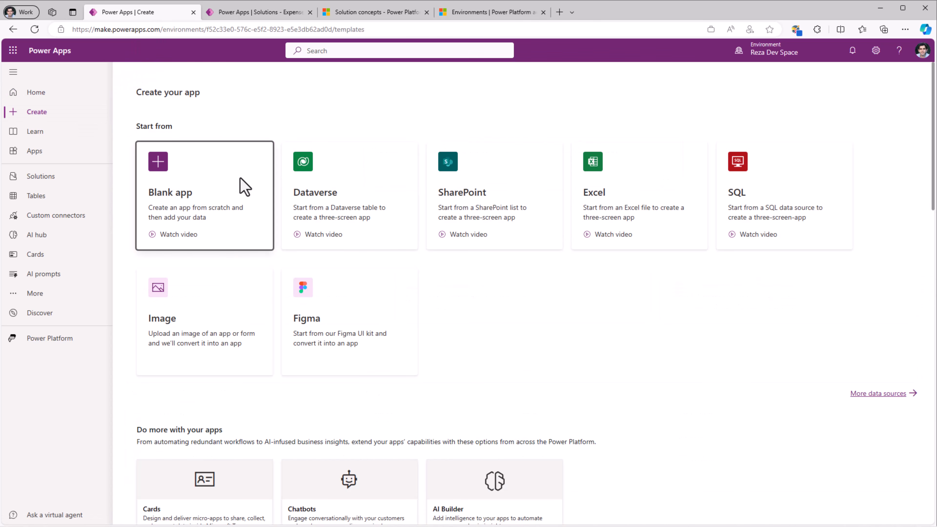
left_click(242, 188)
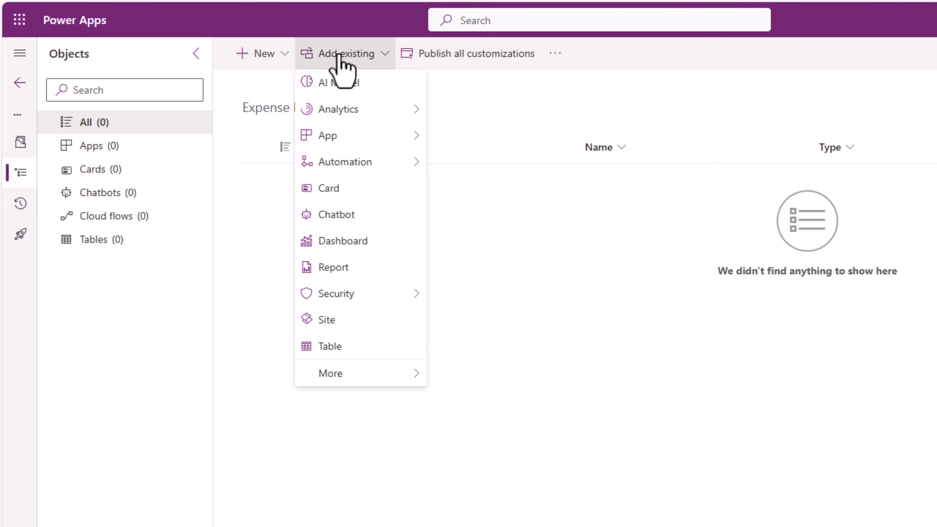
mouse_move(367, 148)
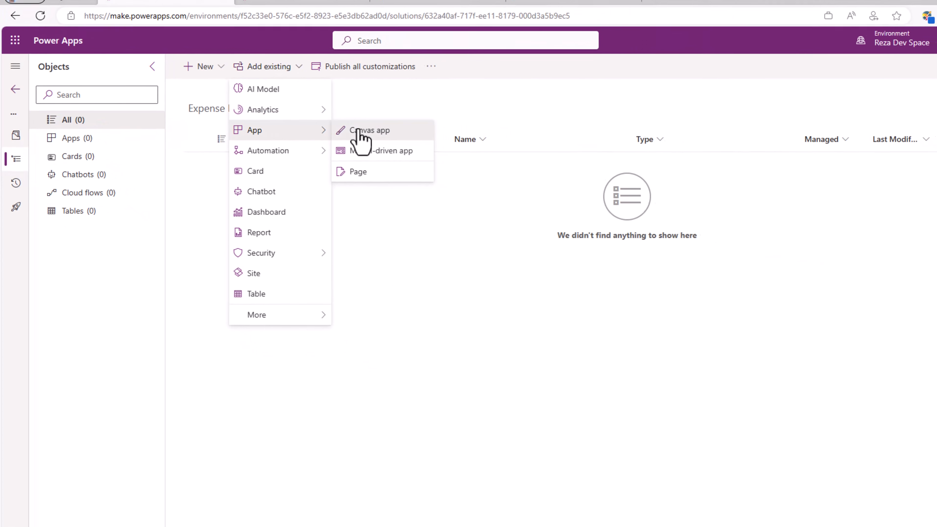
left_click(363, 132)
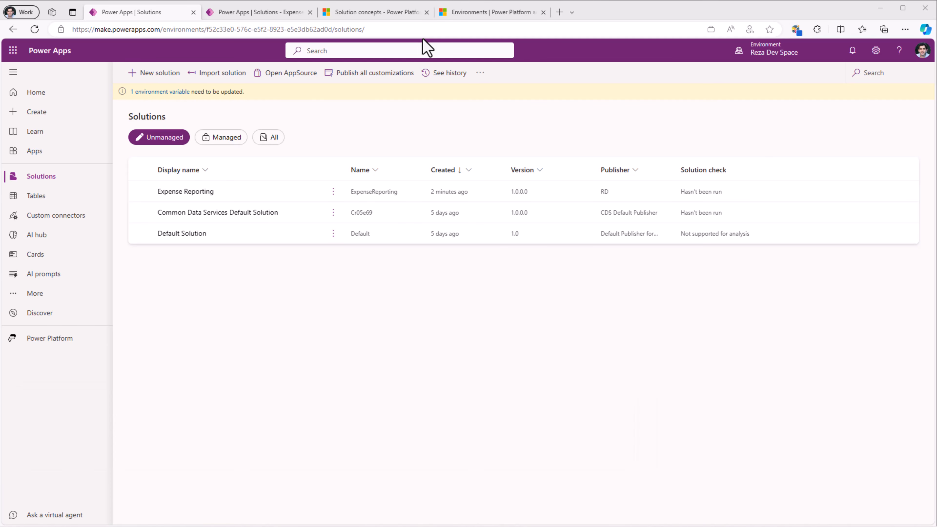
- Switch to the Power Platform admin center and open the product Features settings of the new developer environment
left_click(494, 14)
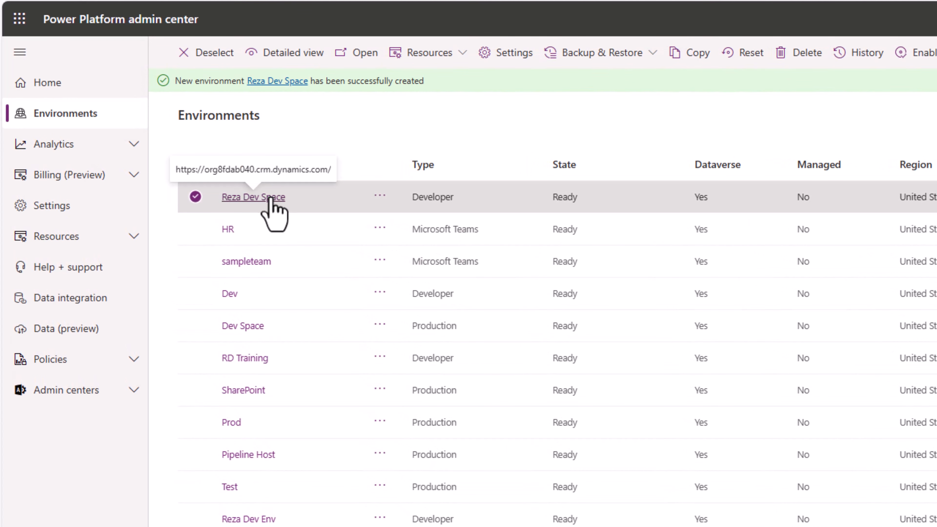
left_click(252, 197)
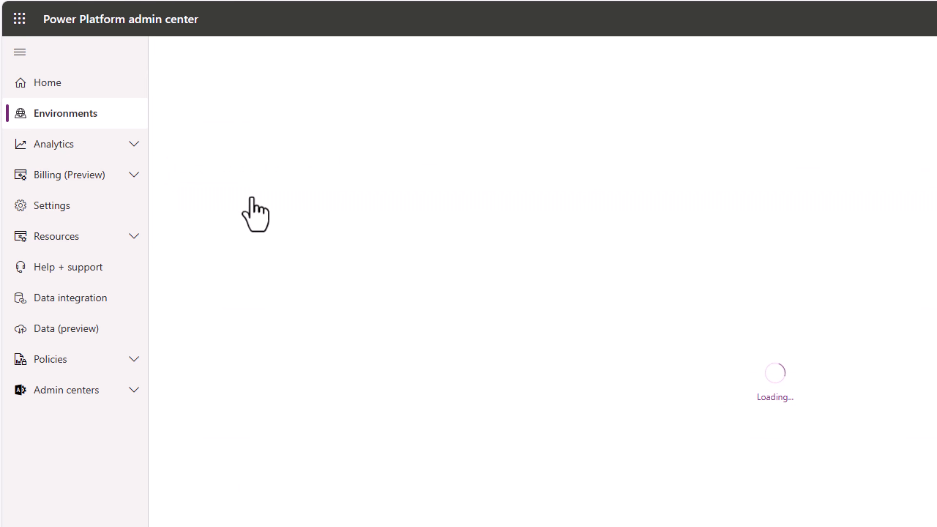
left_click(347, 52)
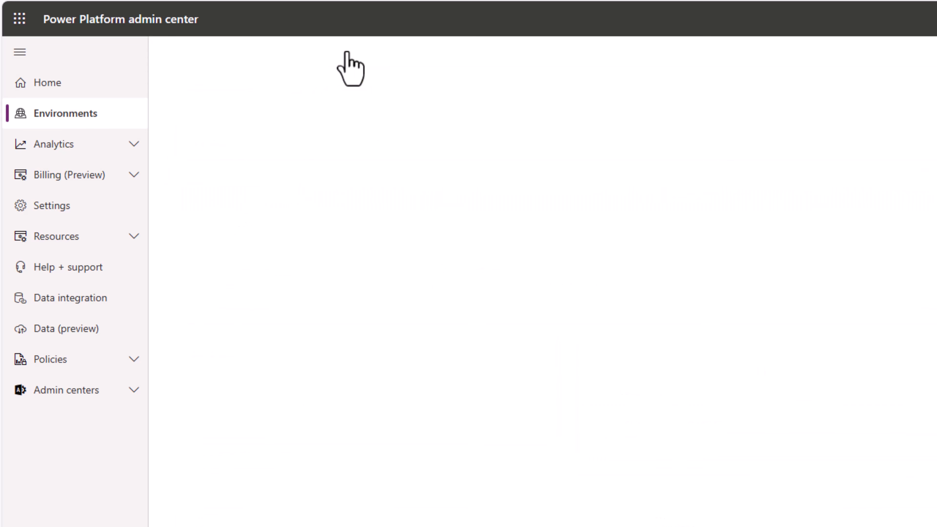
left_click(208, 154)
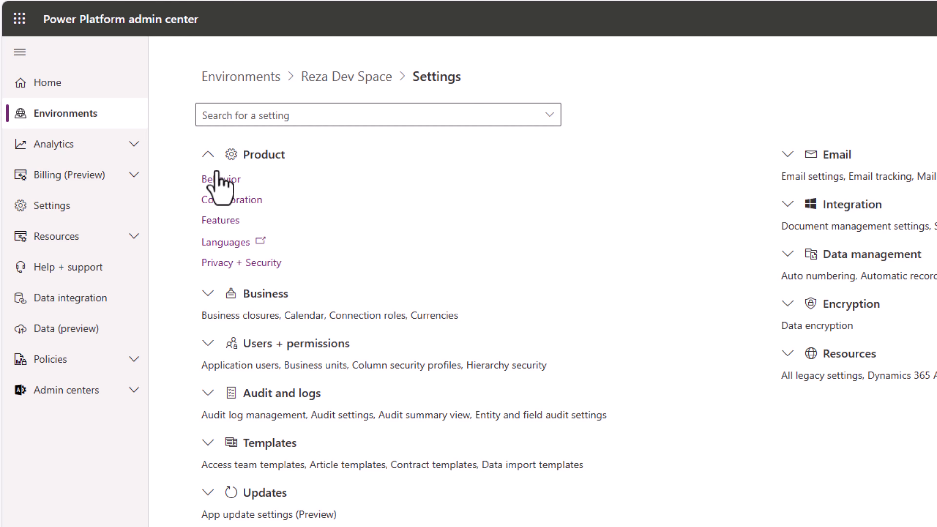
left_click(221, 221)
scroll(359, 358, "down", 15)
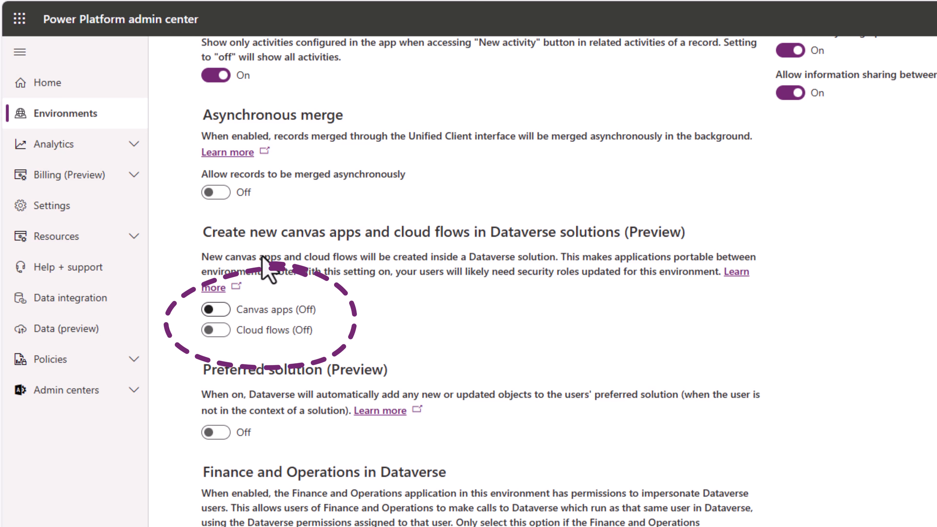
- Turn on creating canvas apps and cloud flows in Dataverse solutions, enable Preferred solution, and save the feature settings
left_click(226, 312)
left_click(769, 408)
left_click(213, 331)
left_click(773, 434)
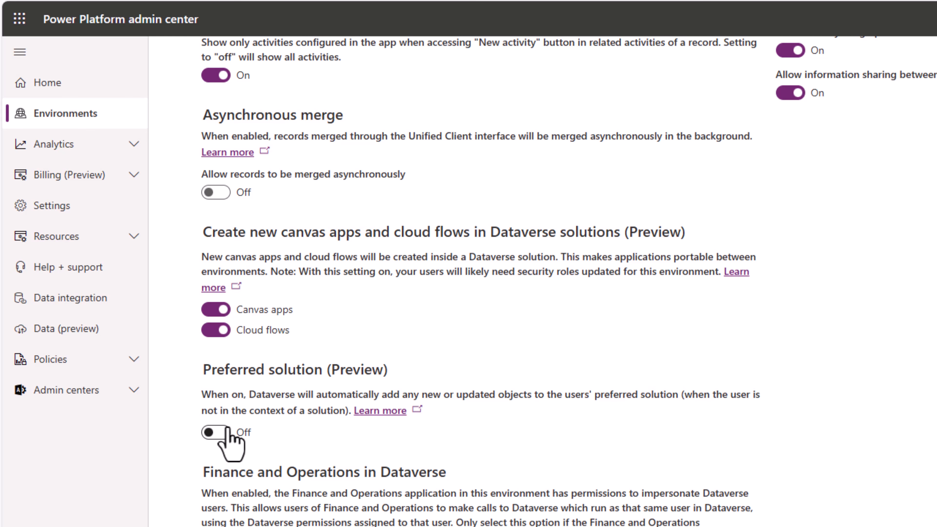
left_click(223, 433)
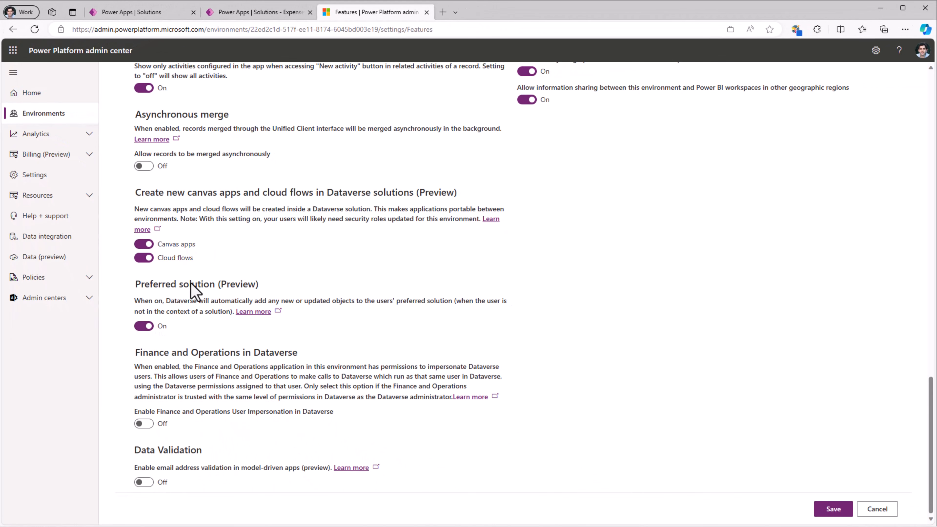
left_click(843, 510)
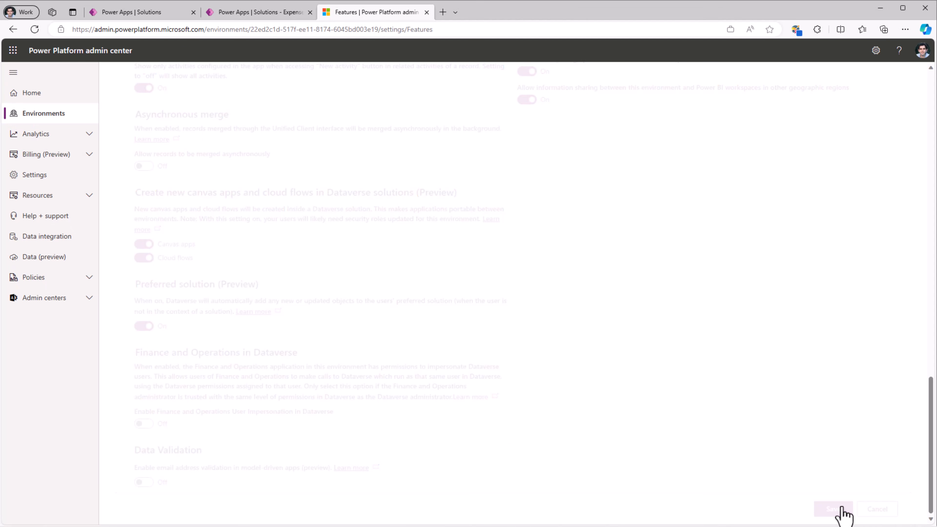
- Switch to Power Apps and set Expense Reporting (rd) as the preferred solution, showing it on the Solutions page
left_click(140, 12)
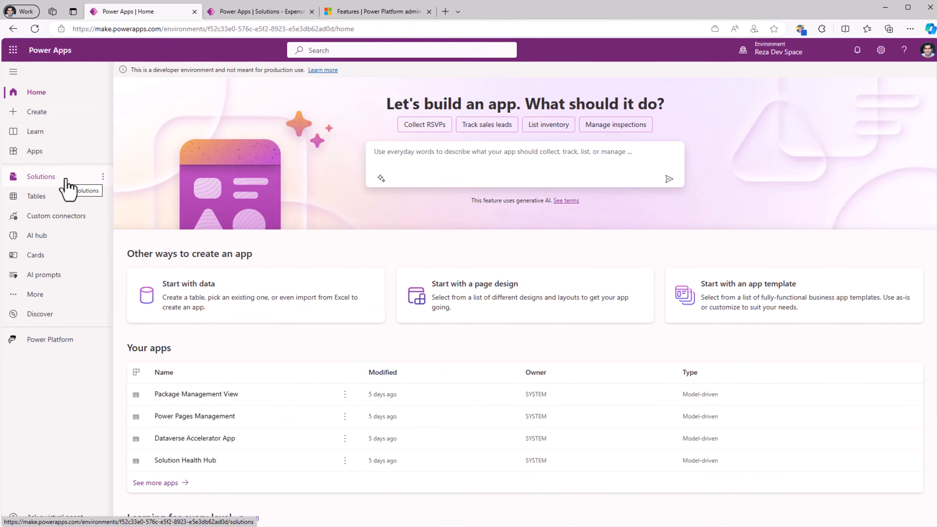
left_click(66, 180)
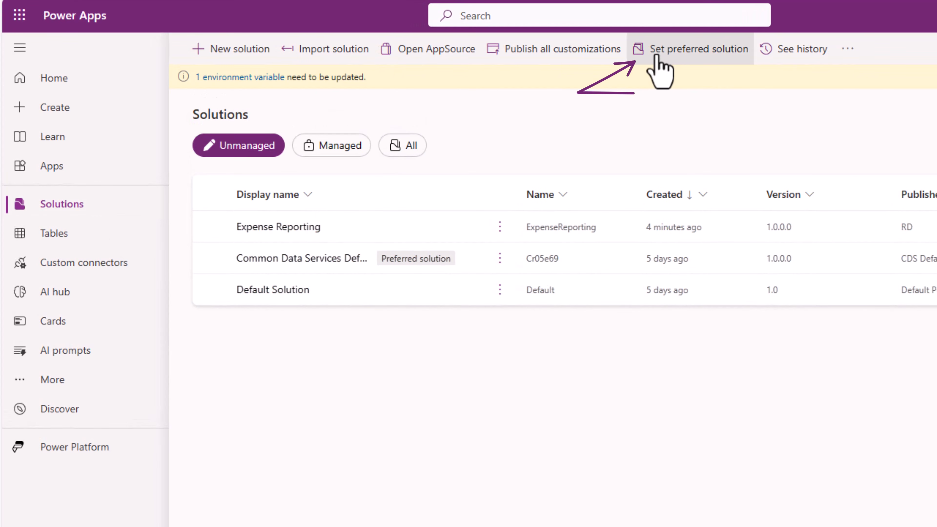
left_click(684, 56)
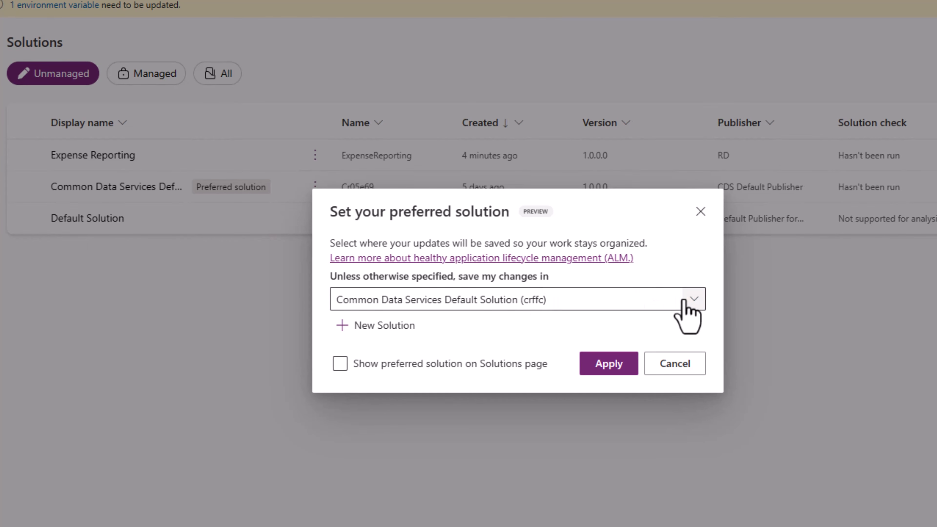
left_click(692, 298)
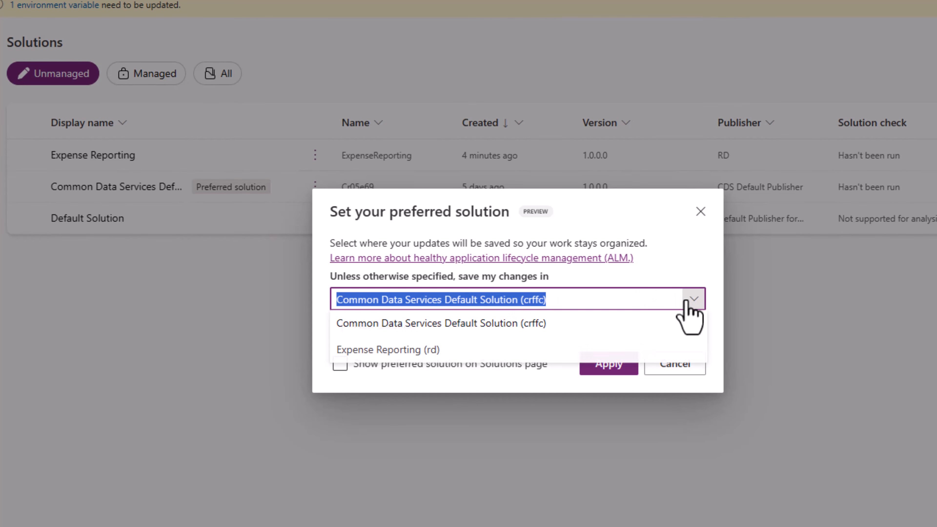
left_click(405, 350)
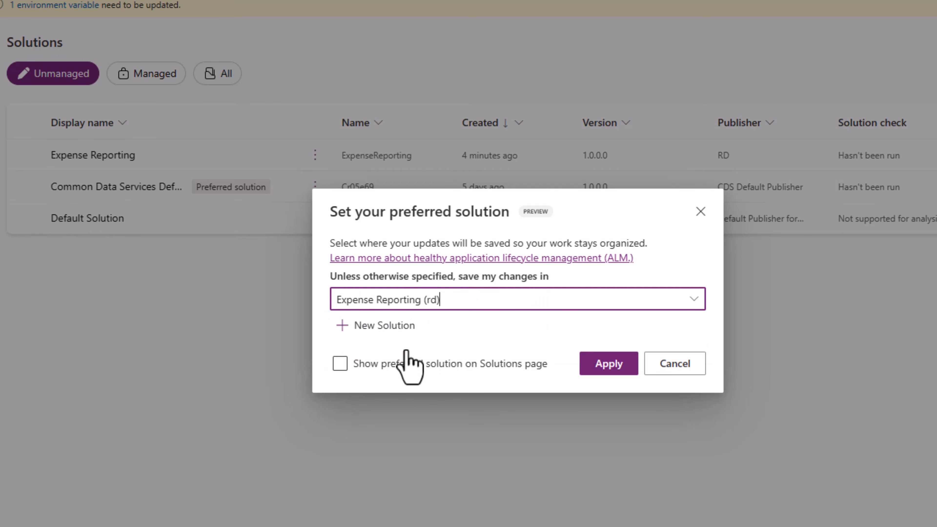
left_click(340, 364)
left_click(339, 365)
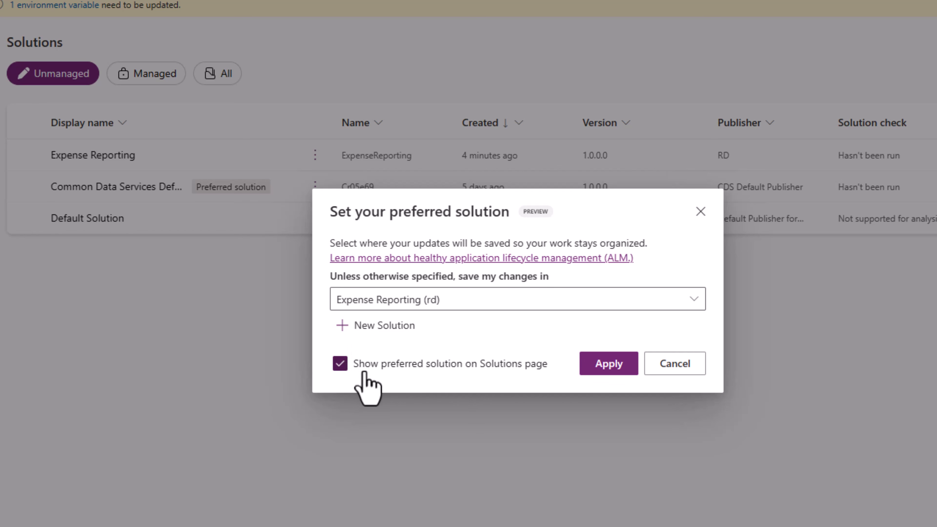
left_click(605, 364)
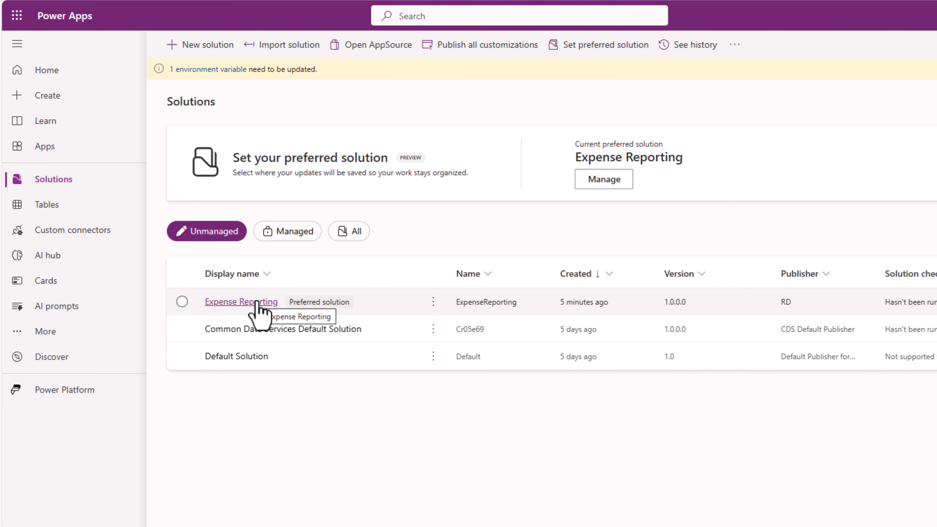
- Start building a new Dataverse table with Copilot by describing it
left_click(50, 71)
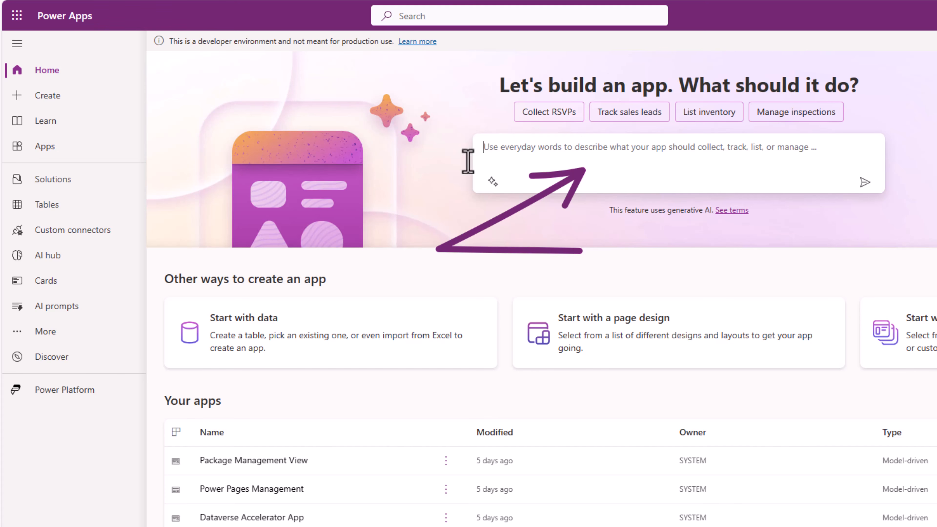
left_click(60, 207)
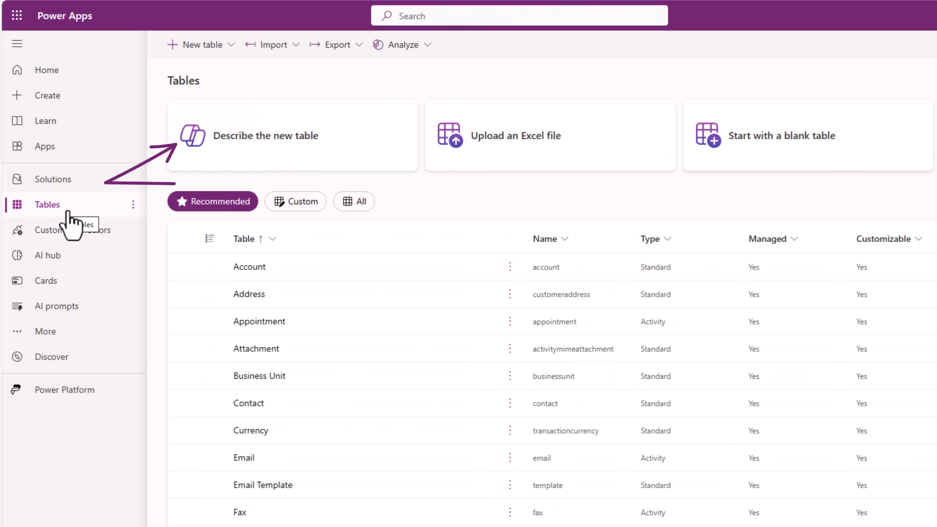
left_click(251, 152)
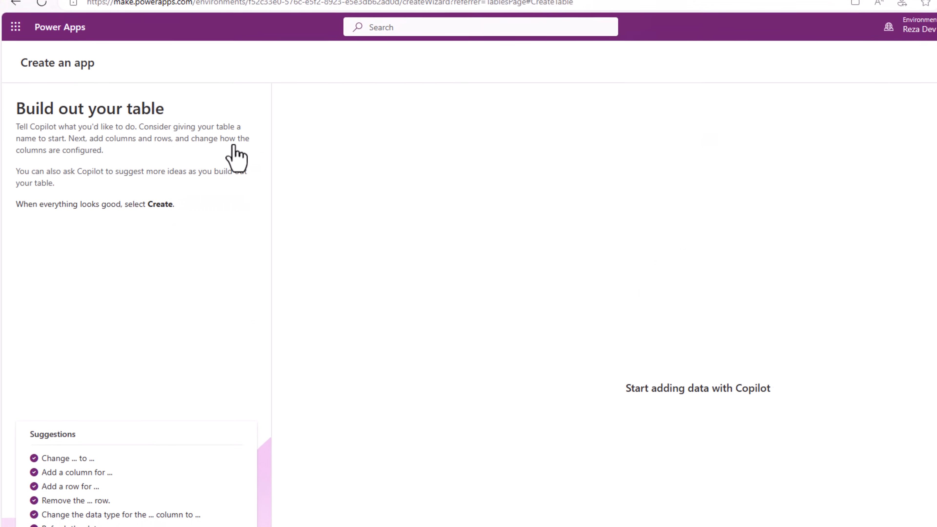
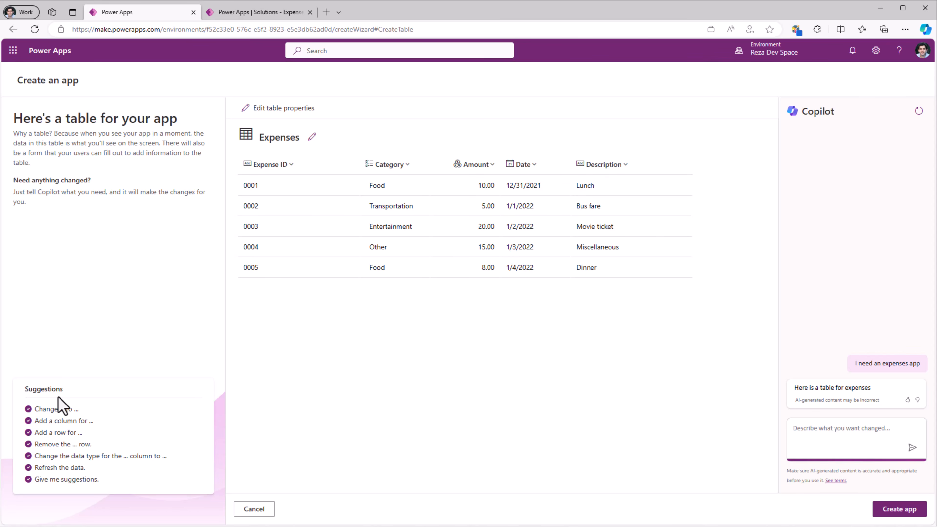
- Ask Copilot to change the "expense id" column of the Expenses table to "Expense Title"
type("change \"expense id\" to \"Expense T")
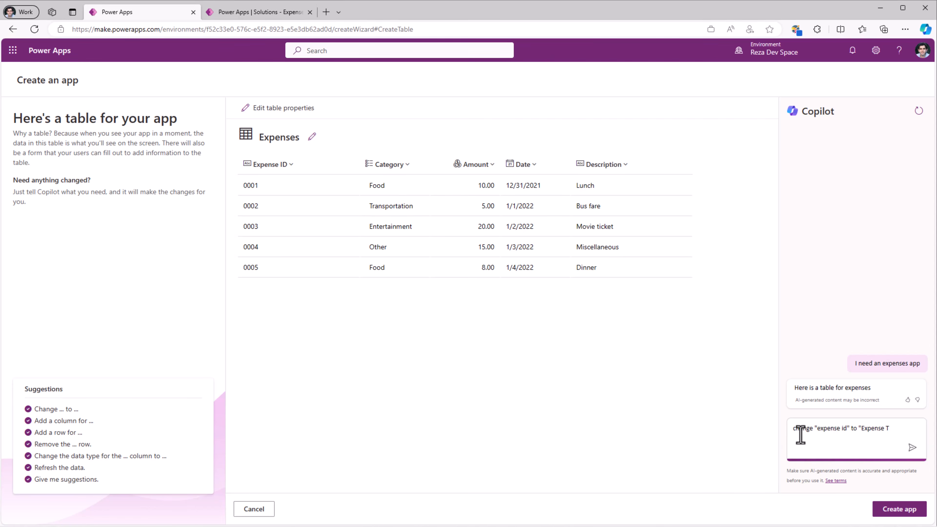
type("itle\"")
key("Return")
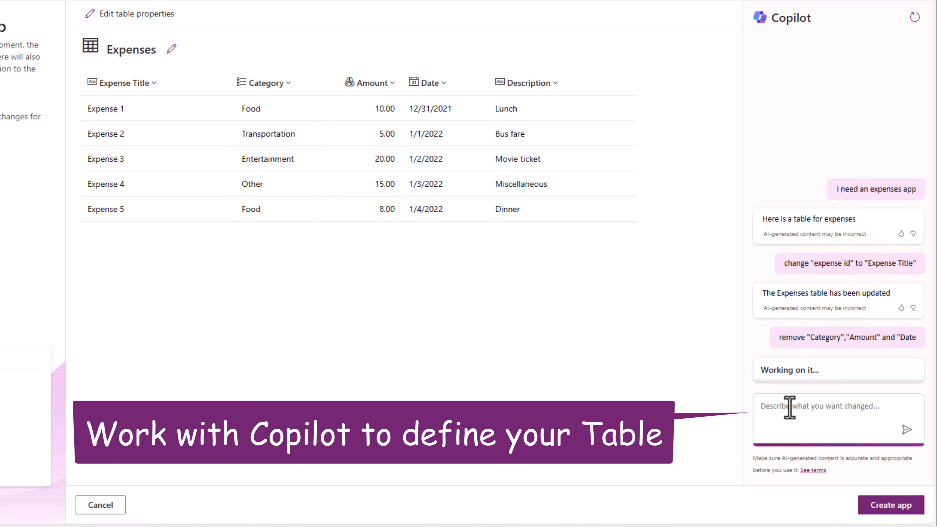
- Ask Copilot to add columns for "Start Date" and "End Date" to the Expenses table
key("ctrl+v")
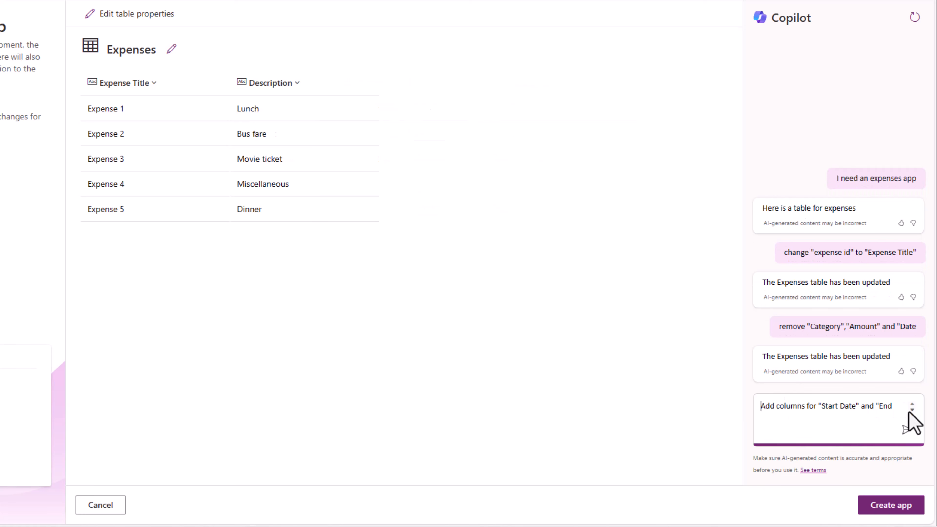
left_click(913, 411)
left_click(912, 410)
left_click(912, 410)
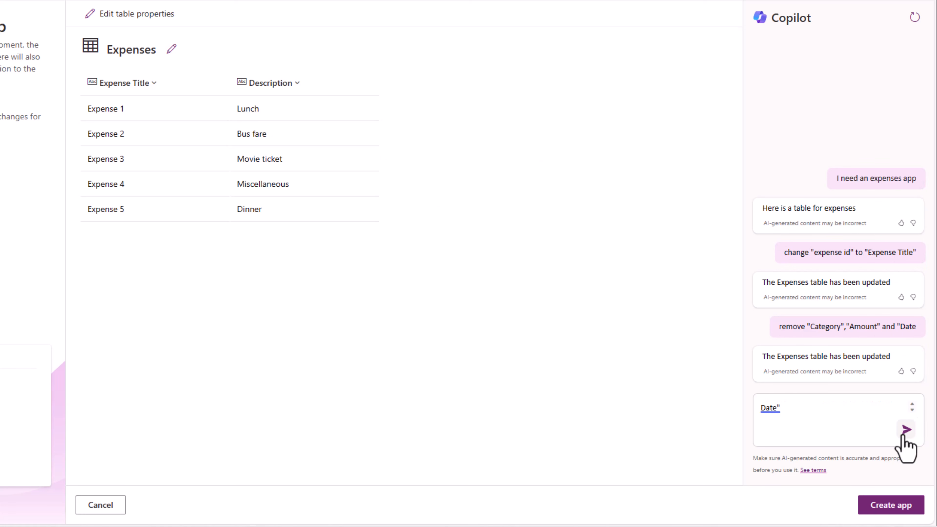
left_click(905, 433)
- Review the column properties of Expense Title, Description and Start Date in the Expenses table
left_click(103, 84)
left_click(118, 106)
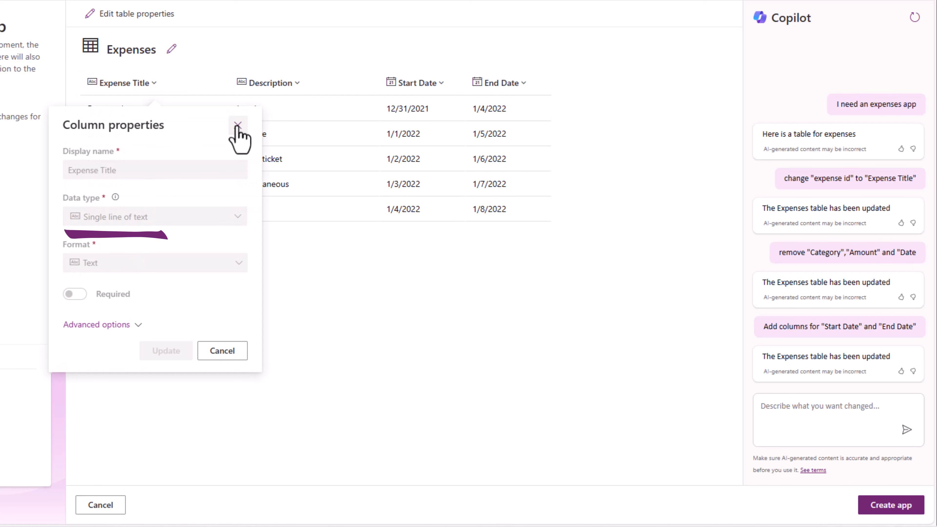
left_click(292, 84)
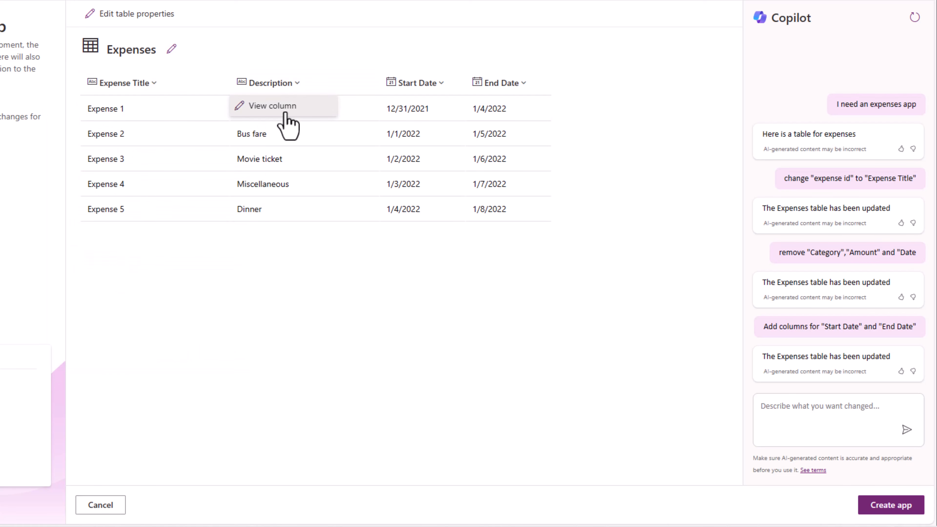
left_click(273, 107)
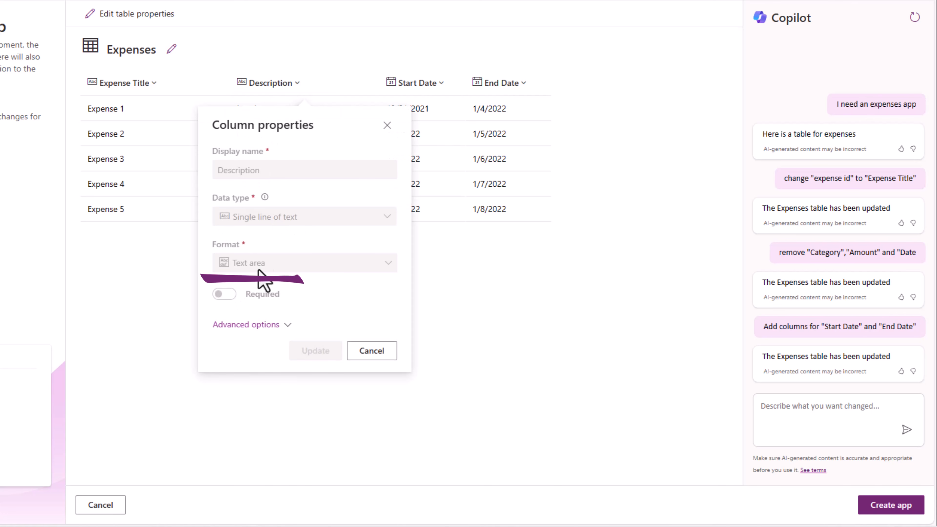
left_click(436, 85)
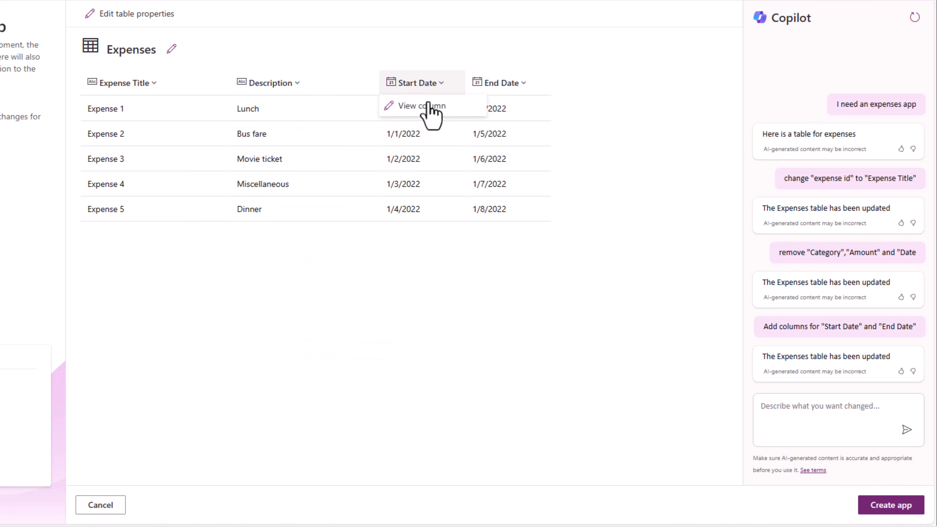
left_click(422, 105)
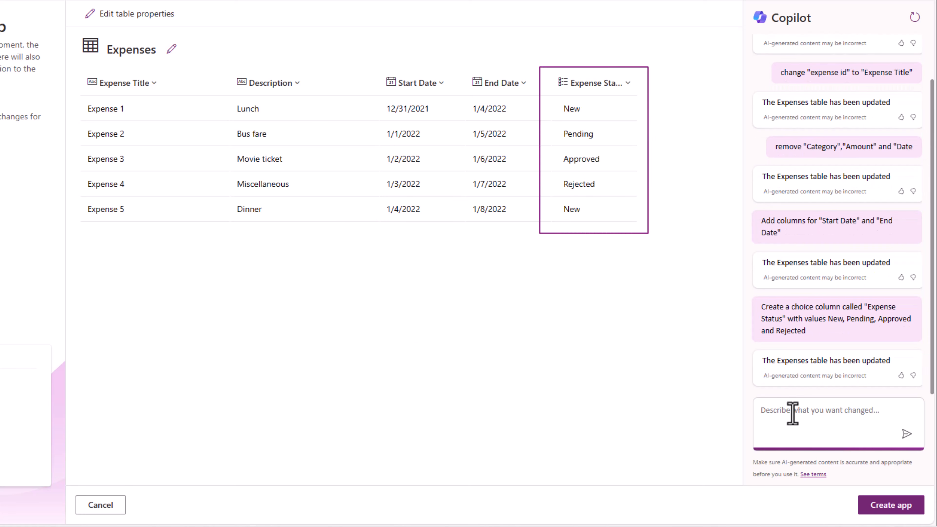
- Examine the data type and choice options of the Expense Status column, leaving its properties unedited
left_click(610, 84)
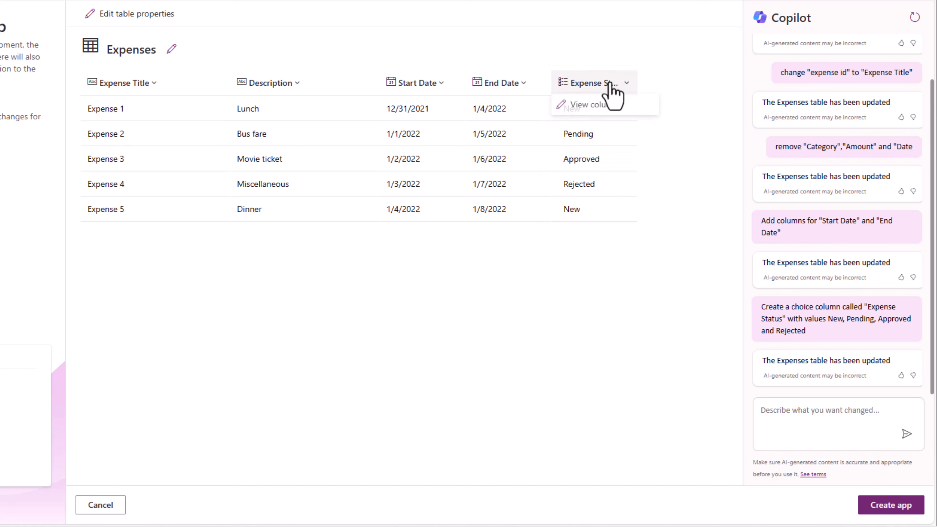
left_click(593, 106)
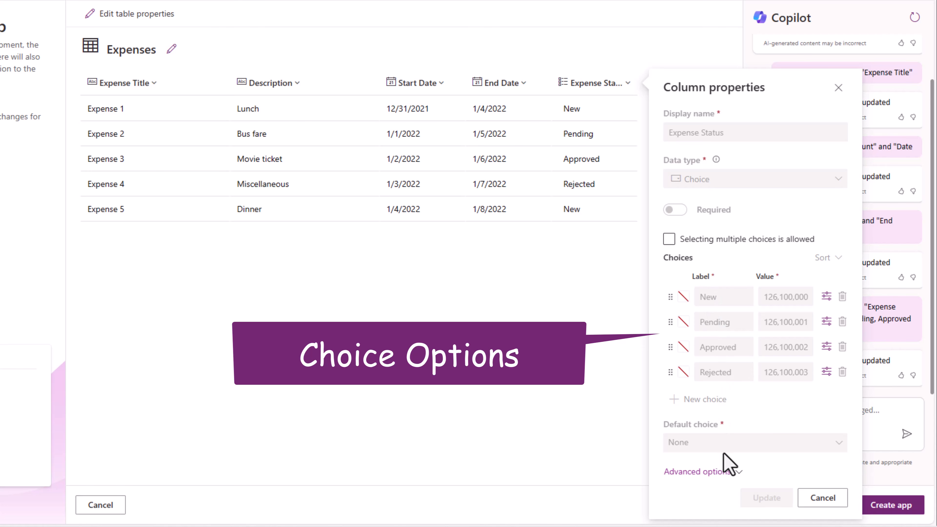
left_click(826, 498)
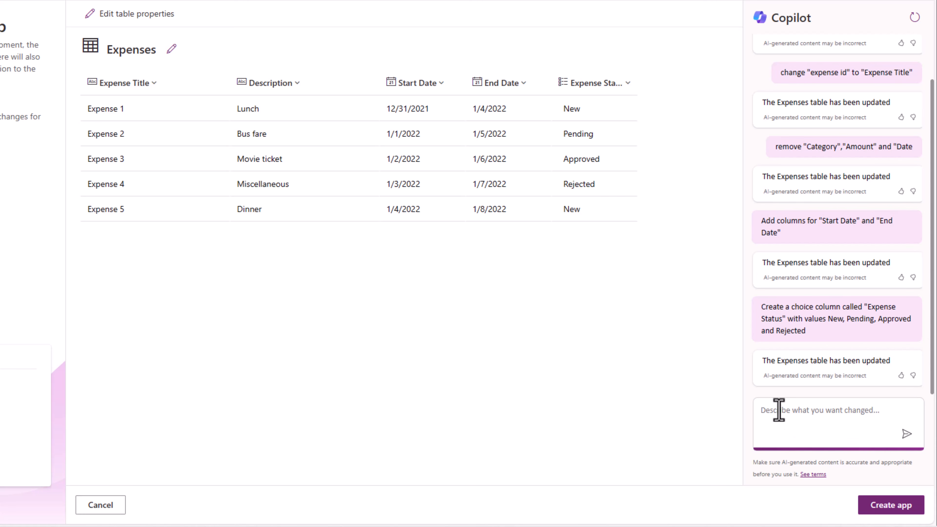
- Create the app from the Expenses table and check the tables contained in the Expense Reporting solution
left_click(888, 507)
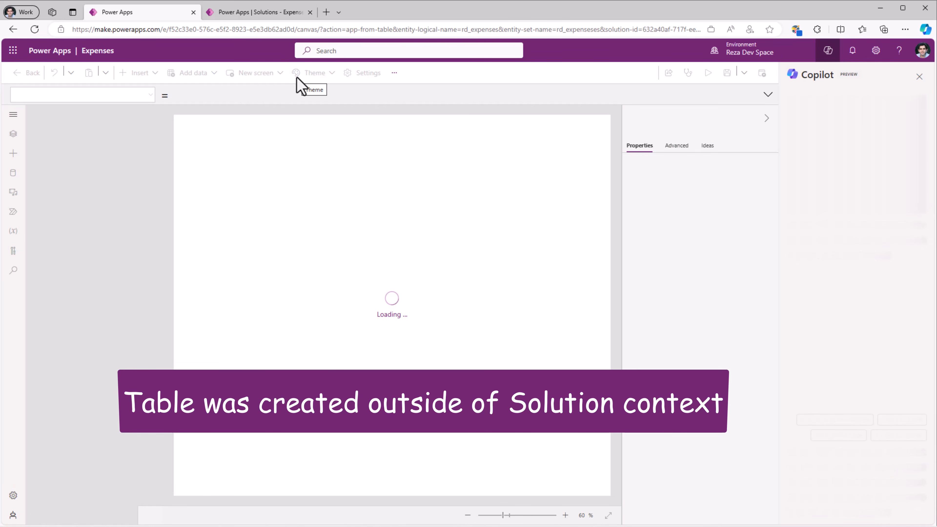
left_click(258, 12)
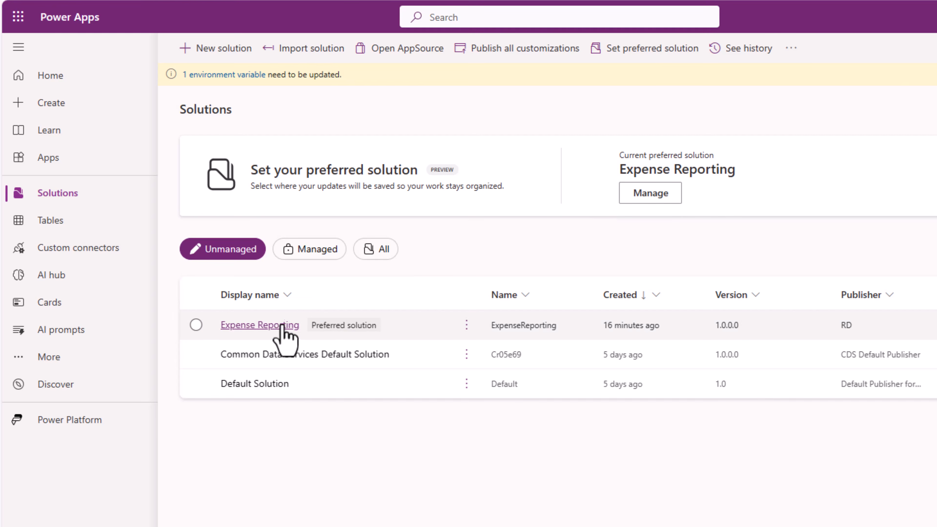
left_click(280, 327)
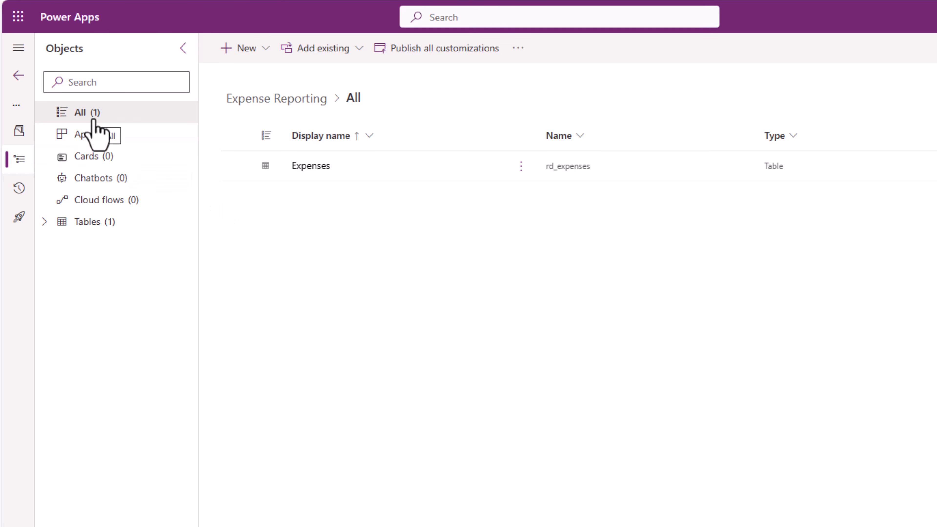
left_click(85, 222)
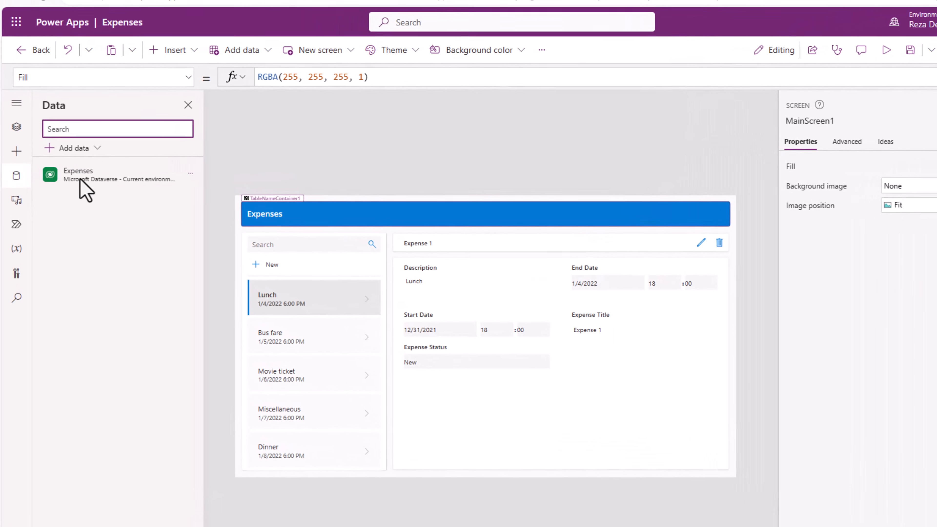
- Open the app's Expenses data source for editing, inspect its columns and rows, and close it
left_click(190, 173)
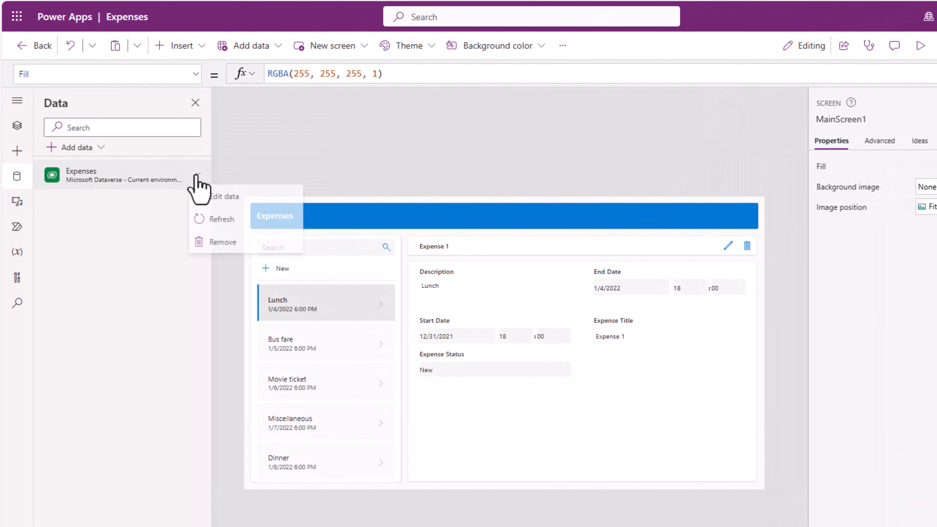
left_click(224, 199)
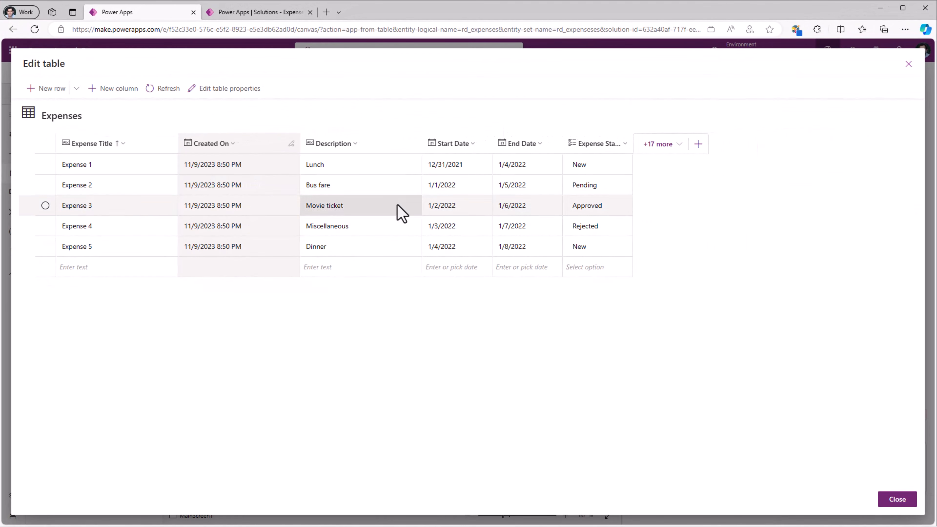
left_click(908, 63)
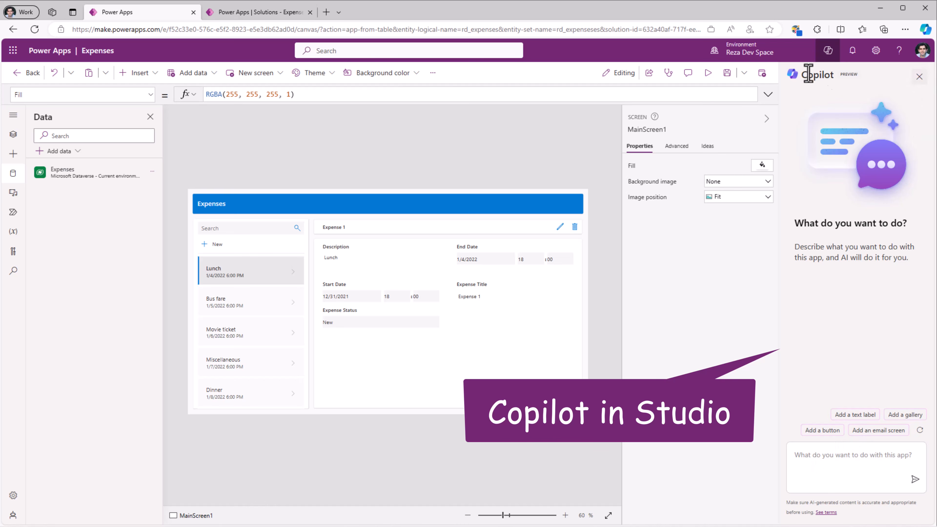
- Hide the Copilot pane and preview the Expenses app, trying different tablet sizes
left_click(821, 54)
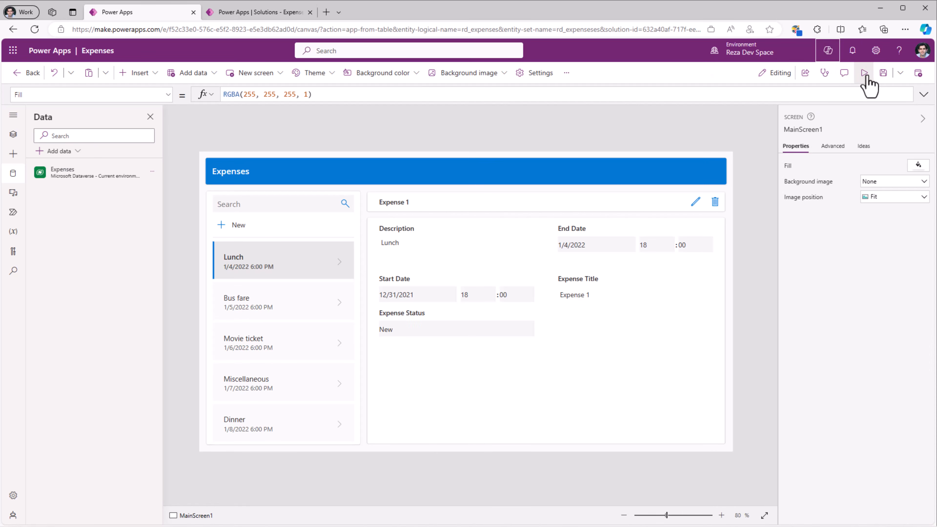
left_click(864, 73)
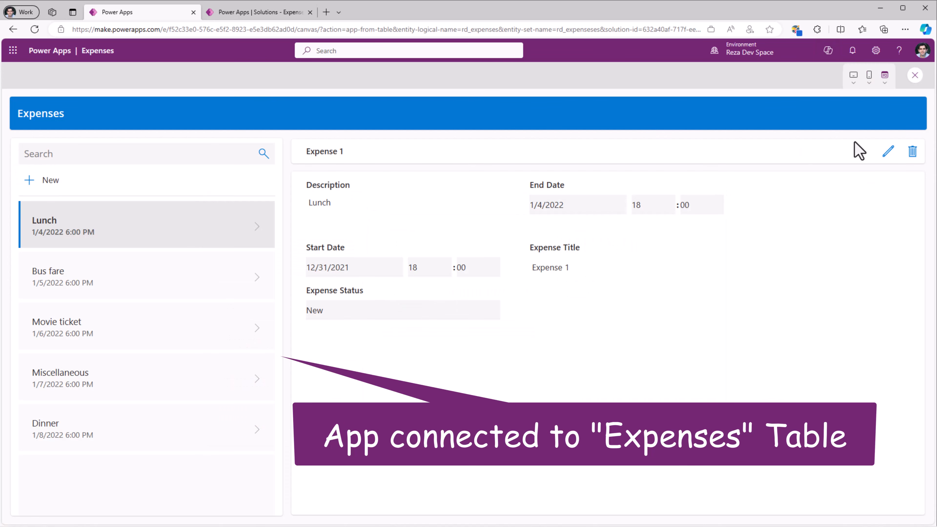
left_click(854, 82)
left_click(811, 166)
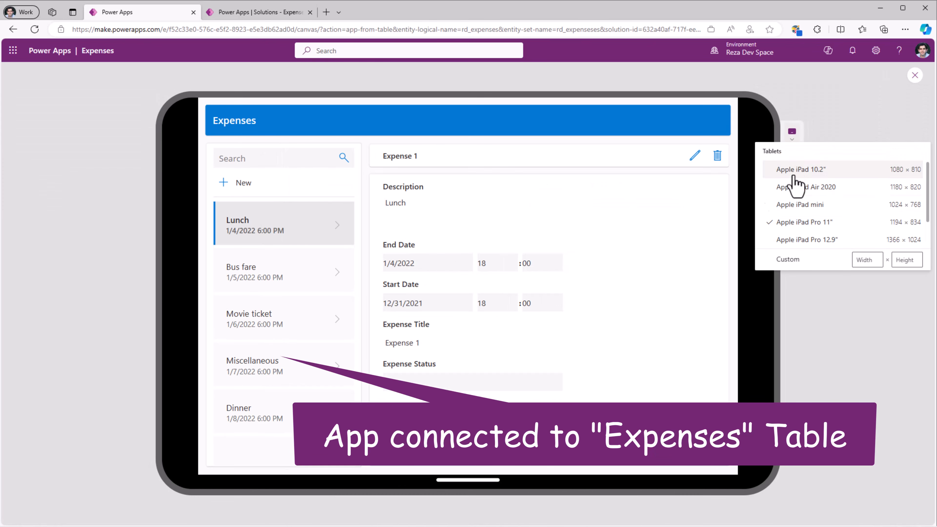
left_click(794, 183)
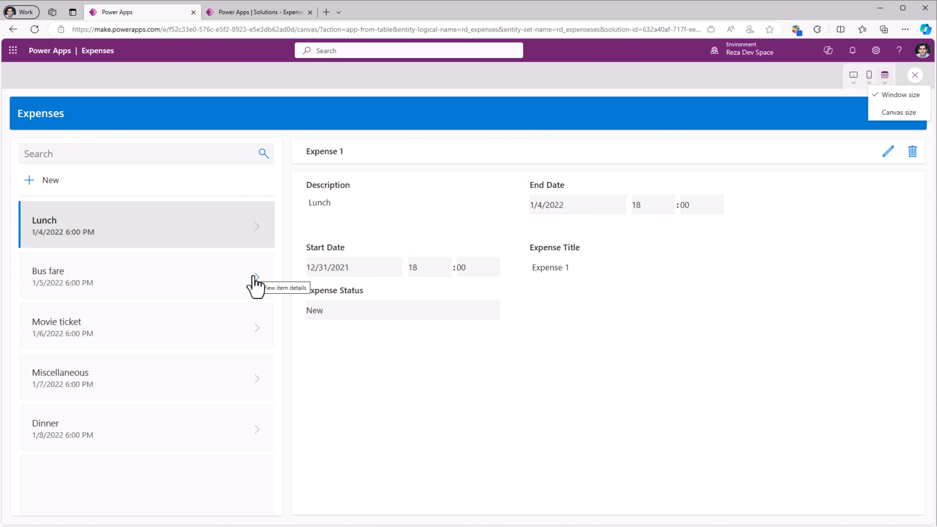
- Browse the expense records in the preview and save the Miscellaneous record with the description "Miscellaneous Expense"
left_click(255, 286)
left_click(258, 329)
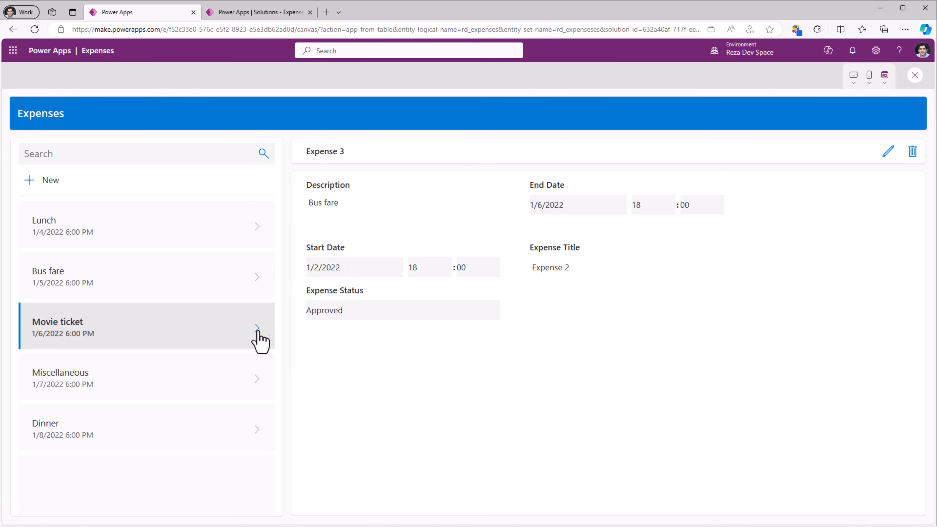
left_click(263, 380)
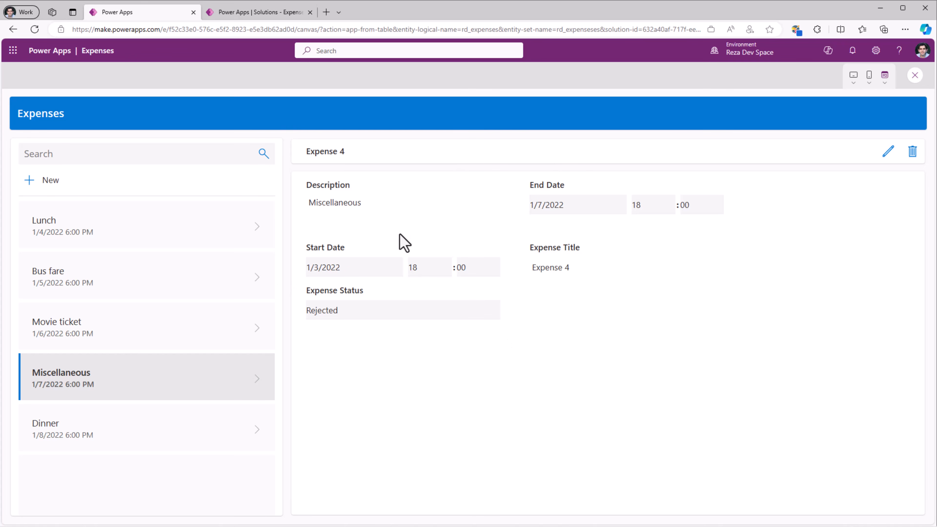
left_click(888, 152)
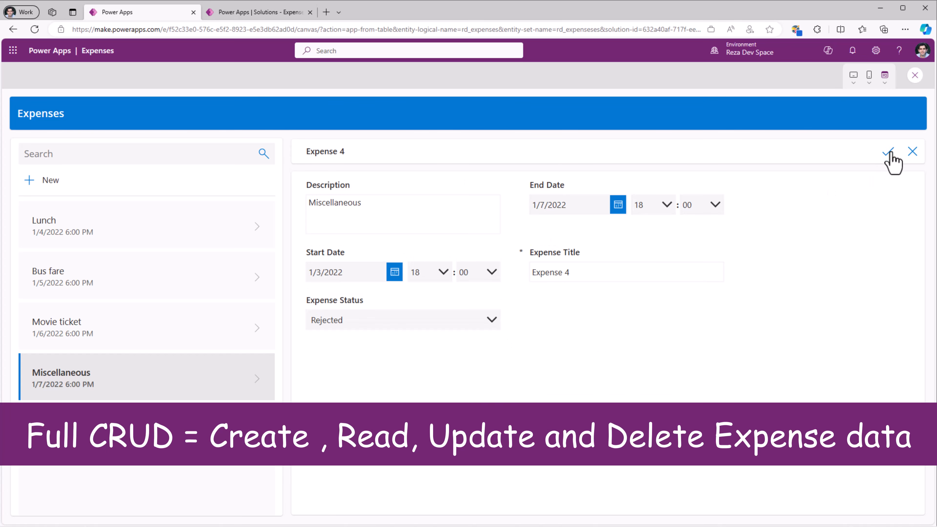
left_click(371, 206)
type("Expense")
left_click(888, 157)
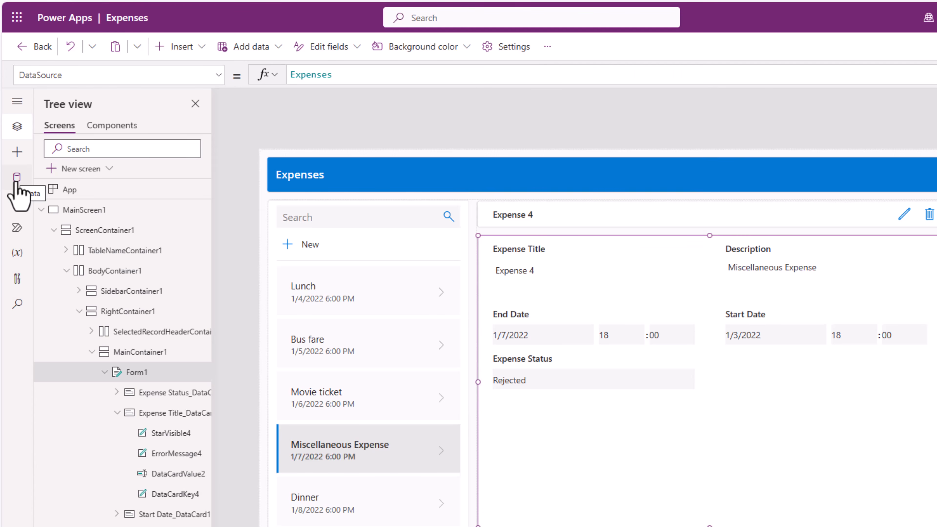
- Start creating a new blank Dataverse table from the app's data sources
left_click(16, 181)
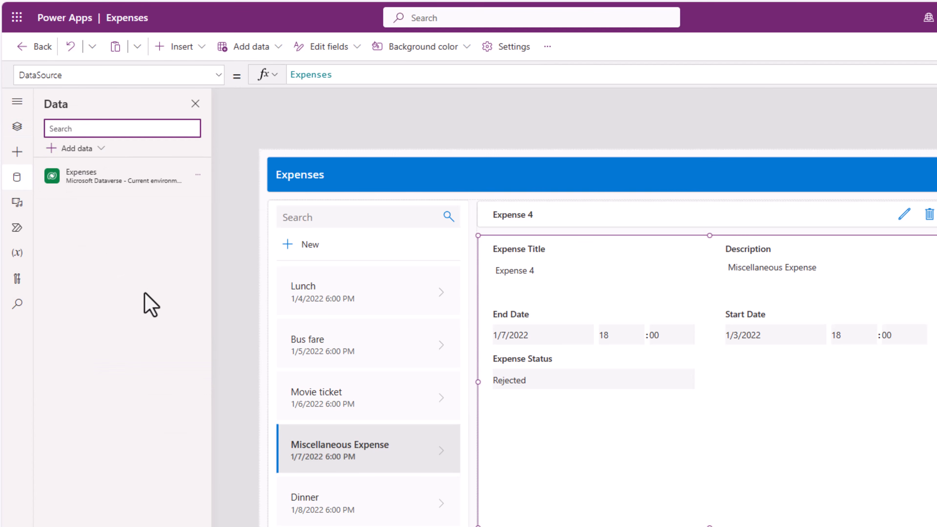
left_click(71, 154)
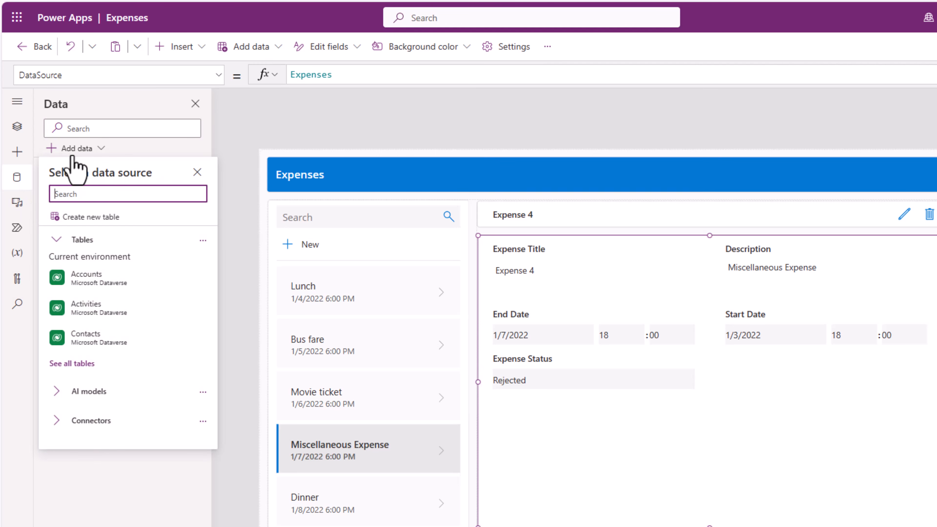
left_click(95, 220)
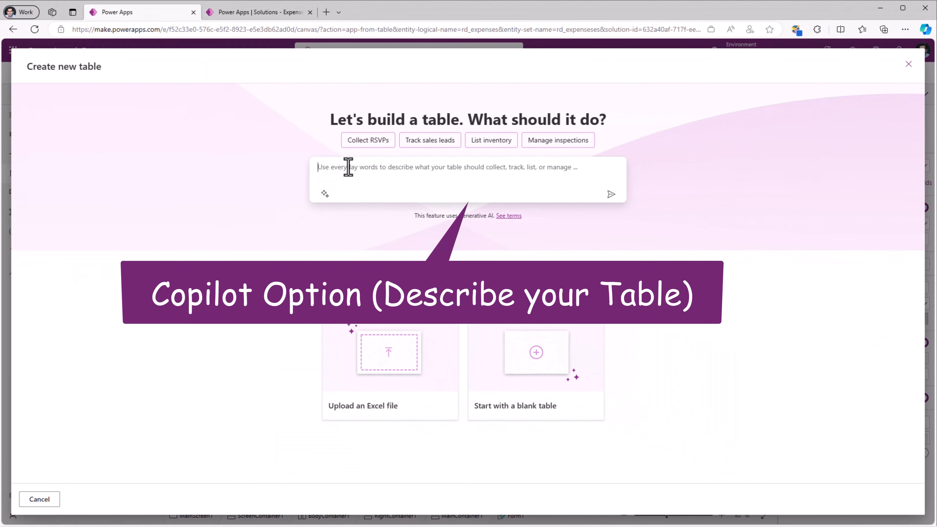
left_click(432, 179)
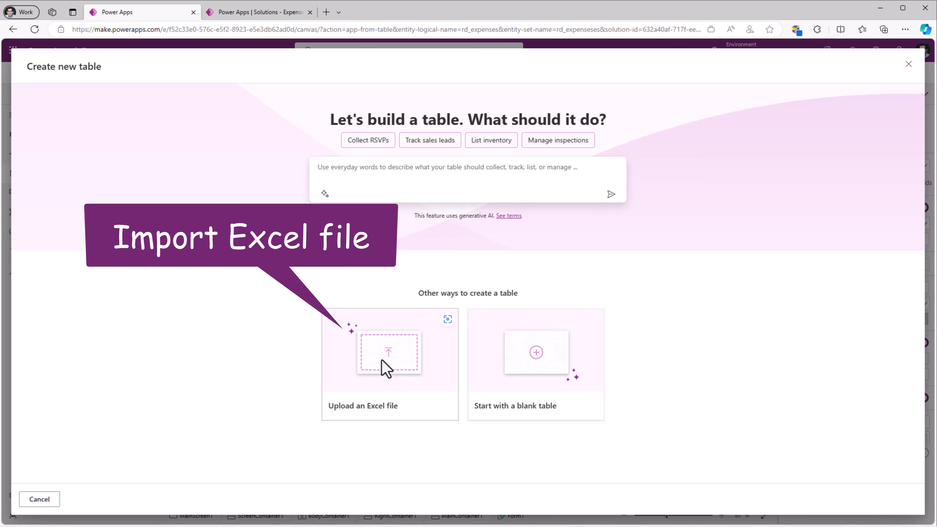
left_click(537, 364)
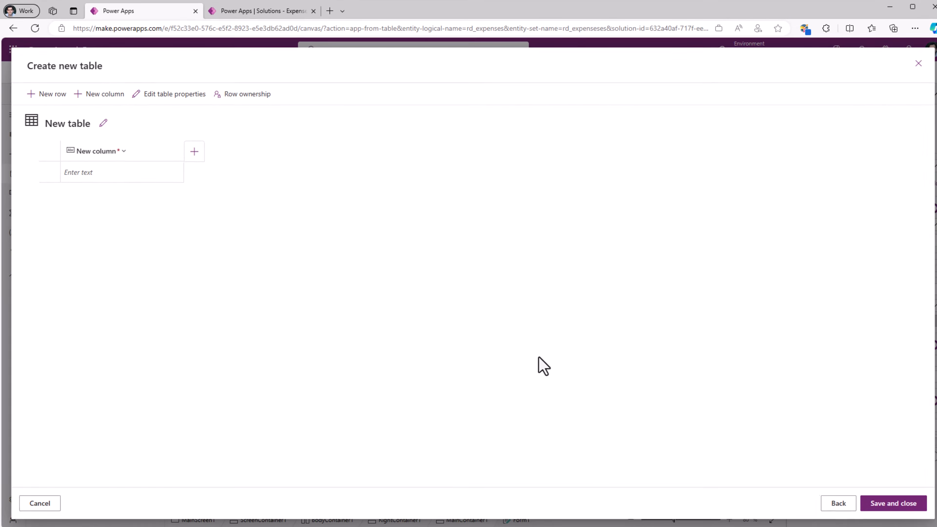
- Name the new table "Line Items" and save the table's properties
left_click(101, 123)
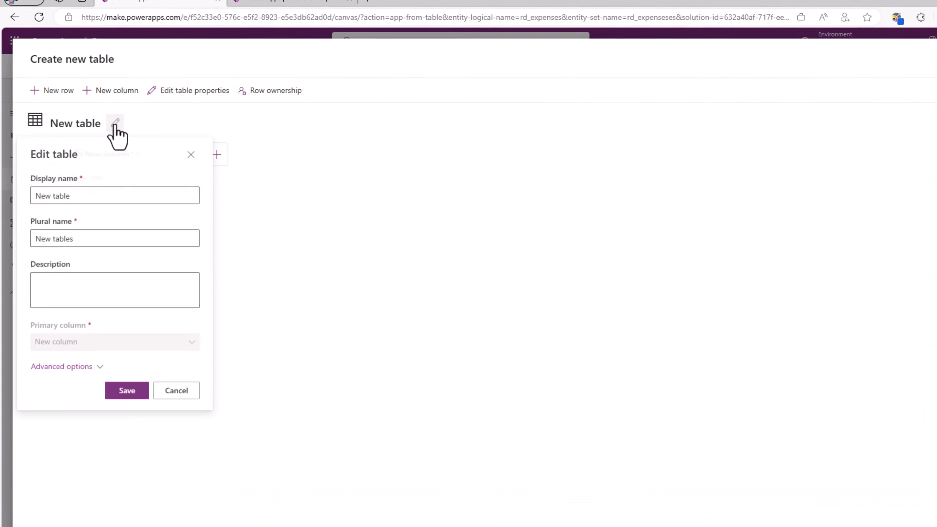
triple_click(99, 192)
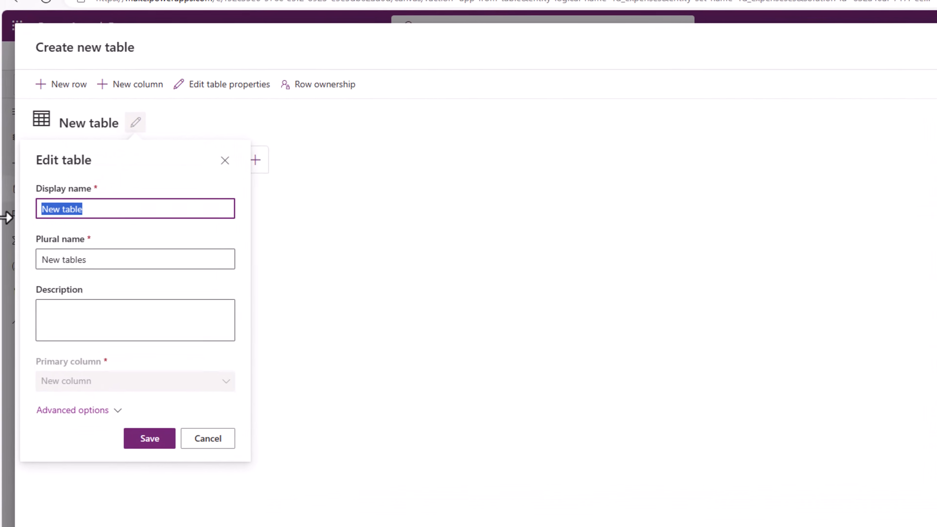
type("Line Items")
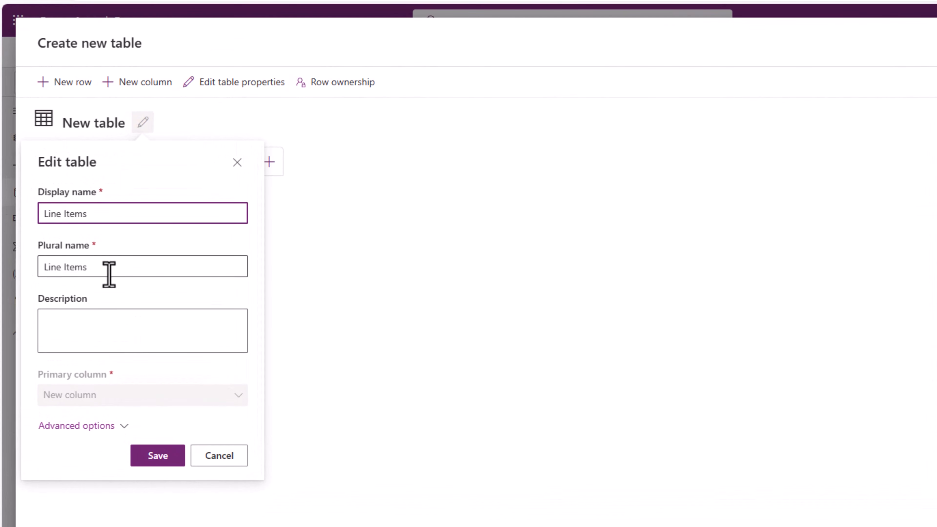
left_click(166, 455)
- Rename the Line Items table's primary column to "Name" and update the column
left_click(133, 161)
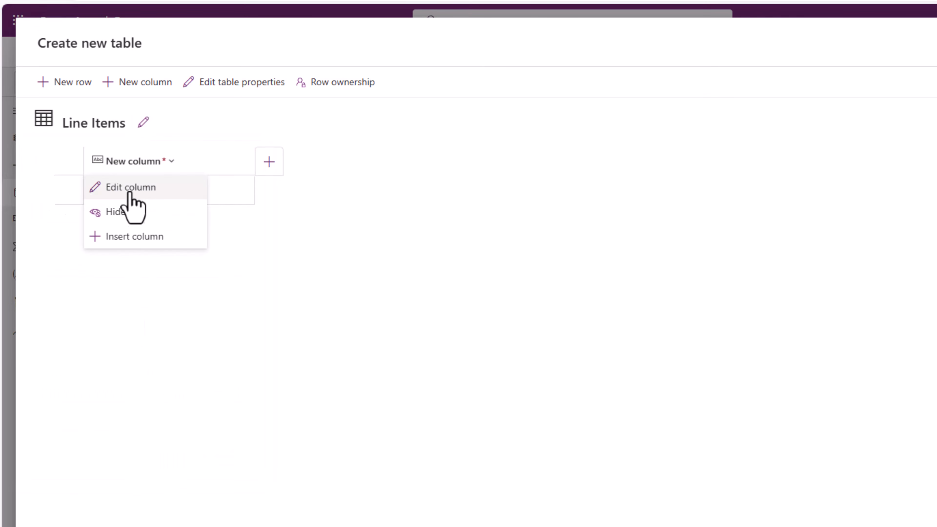
left_click(137, 187)
triple_click(172, 259)
type("Title")
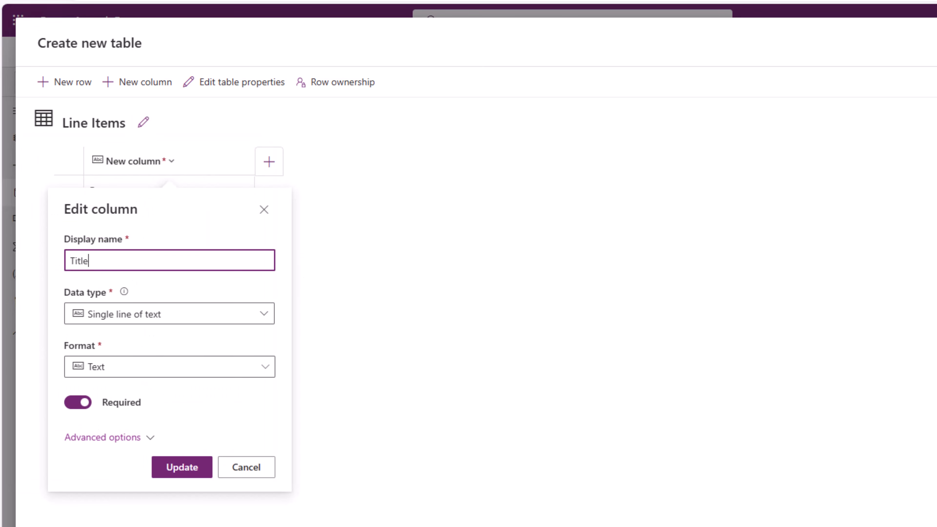
type("Name")
left_click(178, 469)
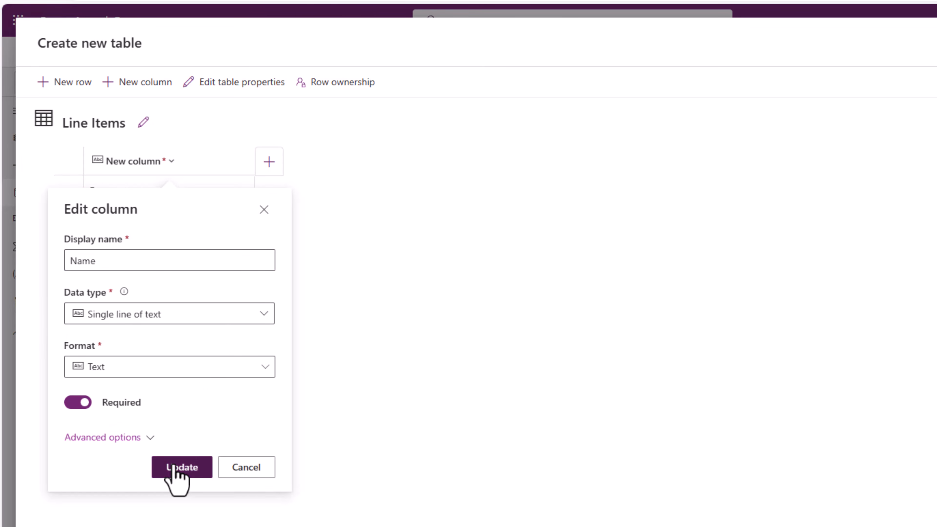
- Add a "Description" column with the single-line Text area data type and save it
left_click(275, 174)
left_click(218, 258)
type("Description")
left_click(263, 316)
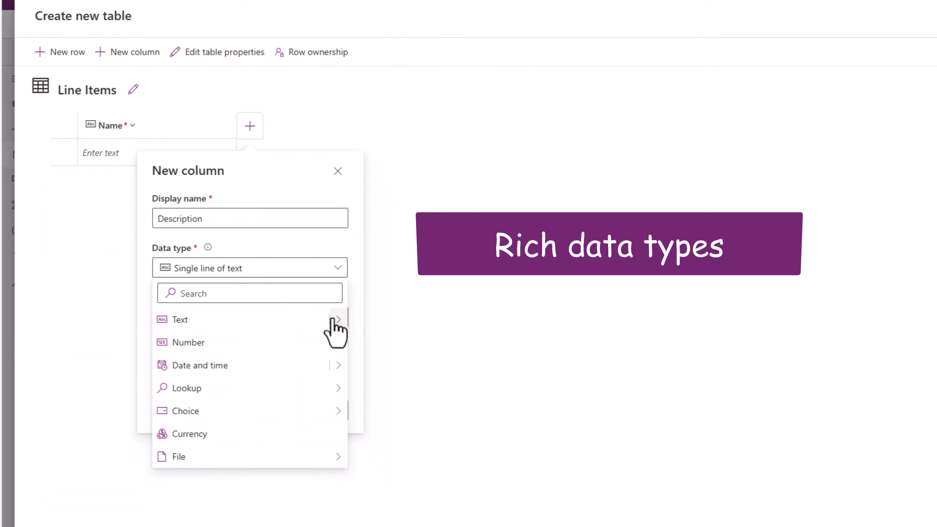
mouse_move(339, 327)
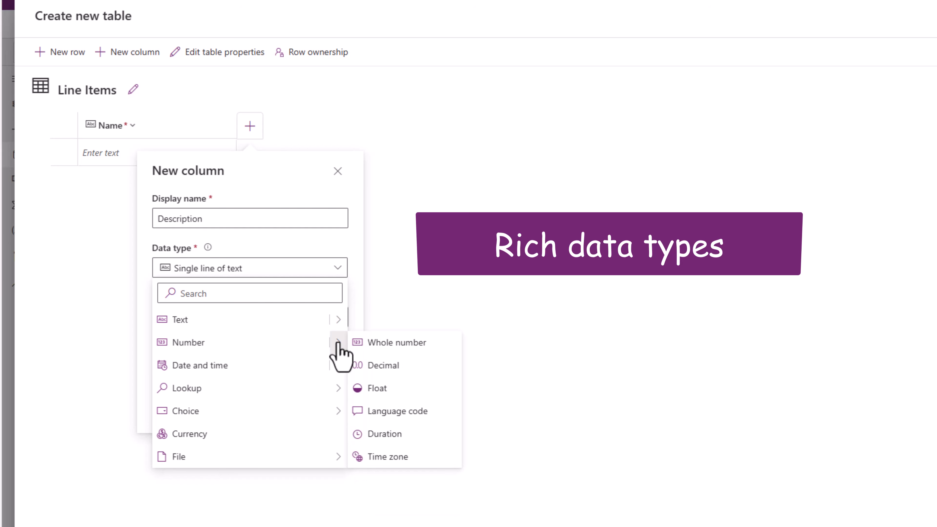
mouse_move(342, 364)
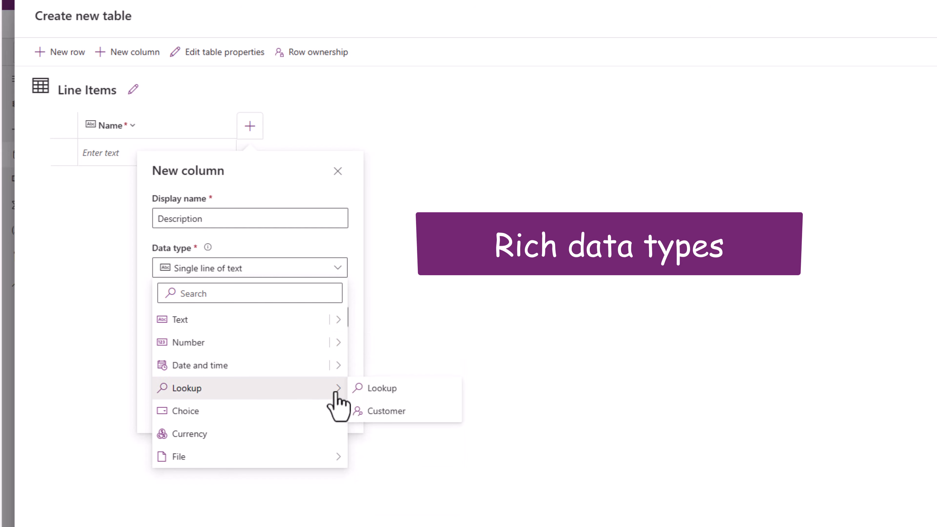
mouse_move(337, 410)
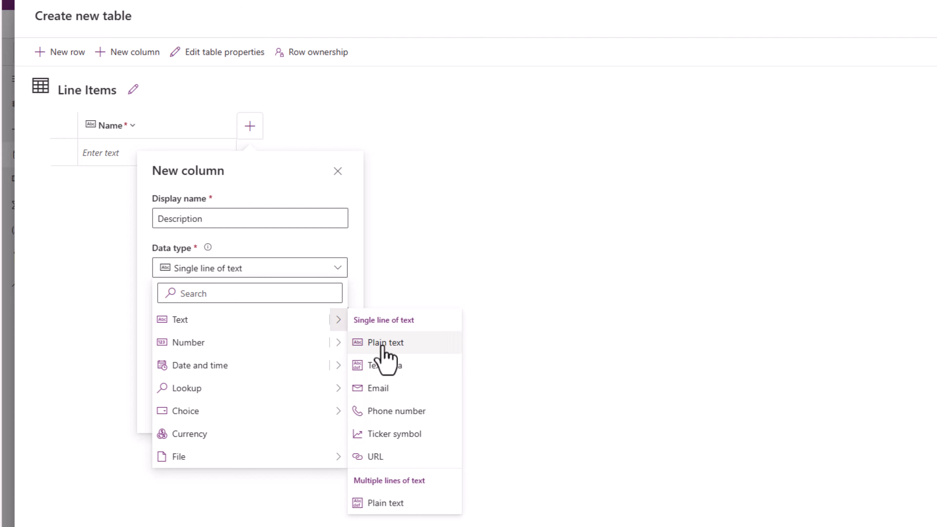
left_click(376, 364)
left_click(270, 413)
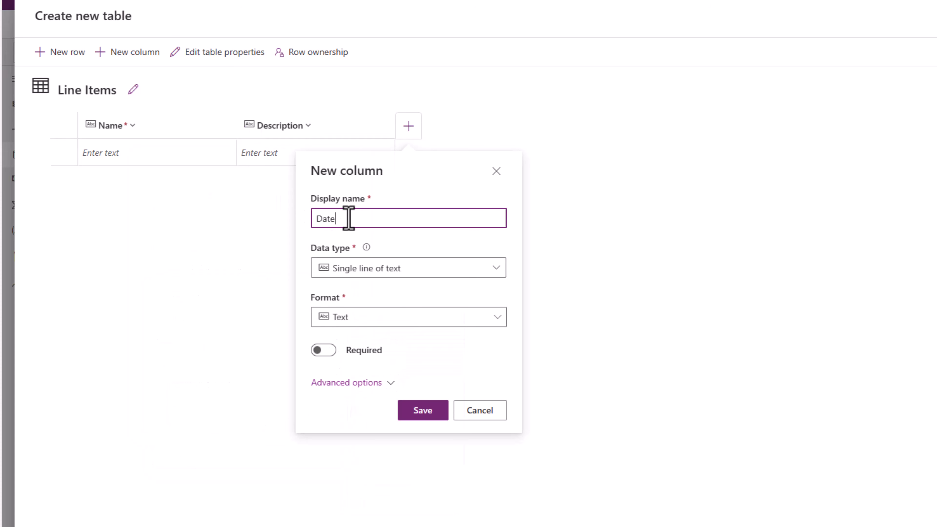
- Add a required "Date" column with the Date only data type
left_click(386, 276)
mouse_move(497, 371)
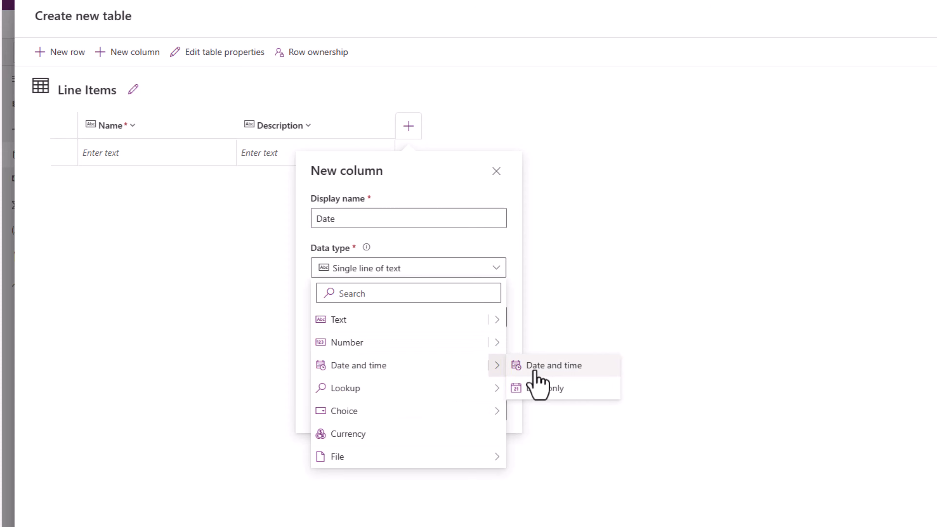
left_click(525, 388)
left_click(324, 350)
left_click(423, 410)
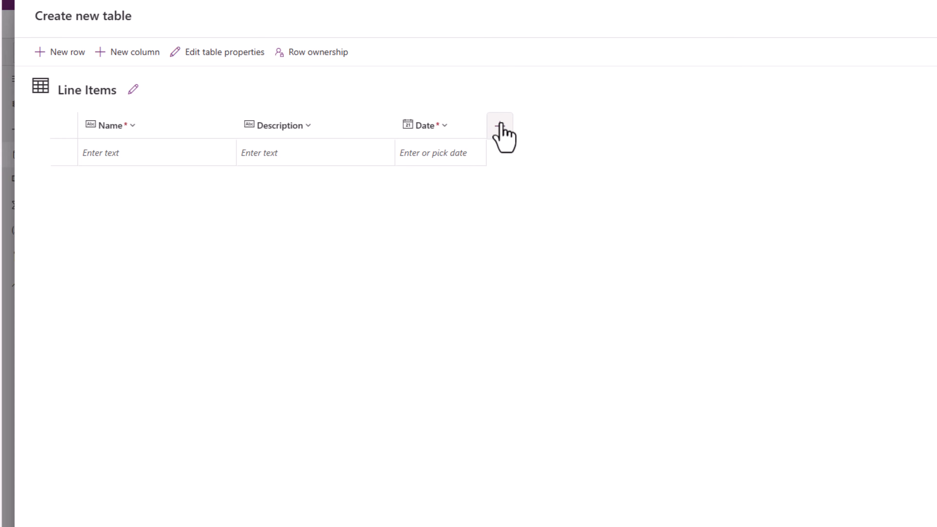
- Add a required "Cost" column with the Currency data type
left_click(501, 125)
type("Cost")
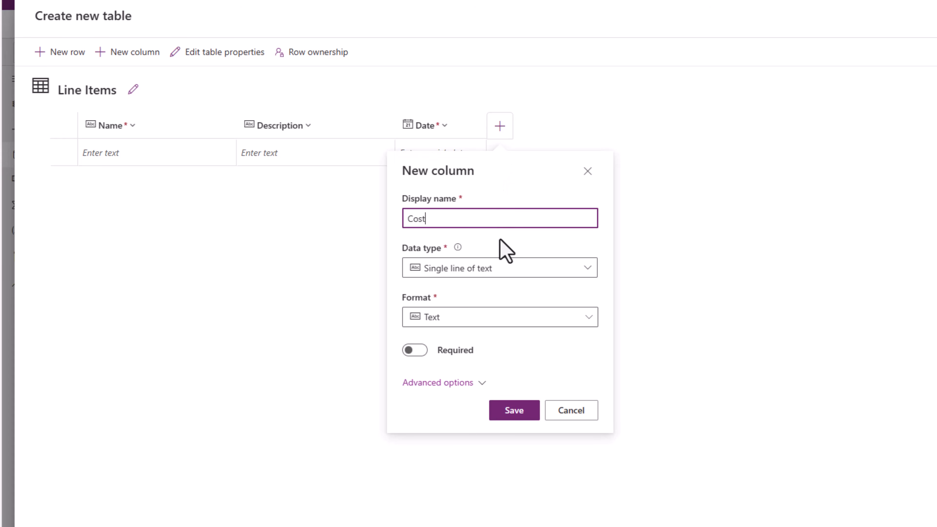
left_click(502, 271)
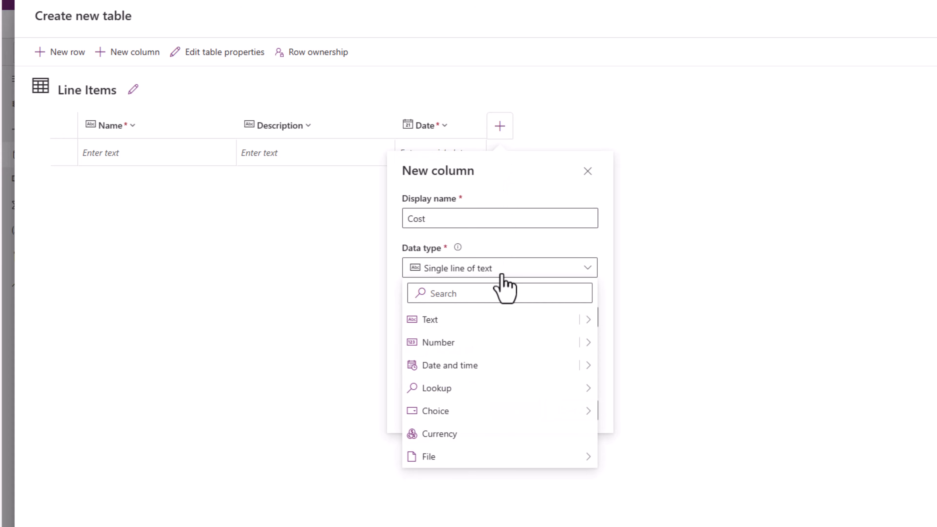
left_click(479, 435)
left_click(414, 300)
left_click(500, 364)
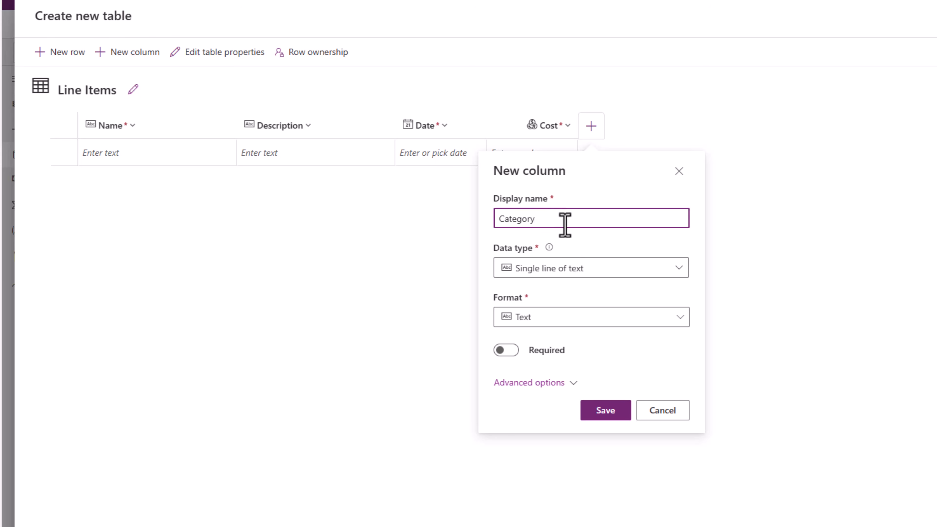
- Define a new "Category" column with the Choice data type
left_click(560, 282)
mouse_move(562, 417)
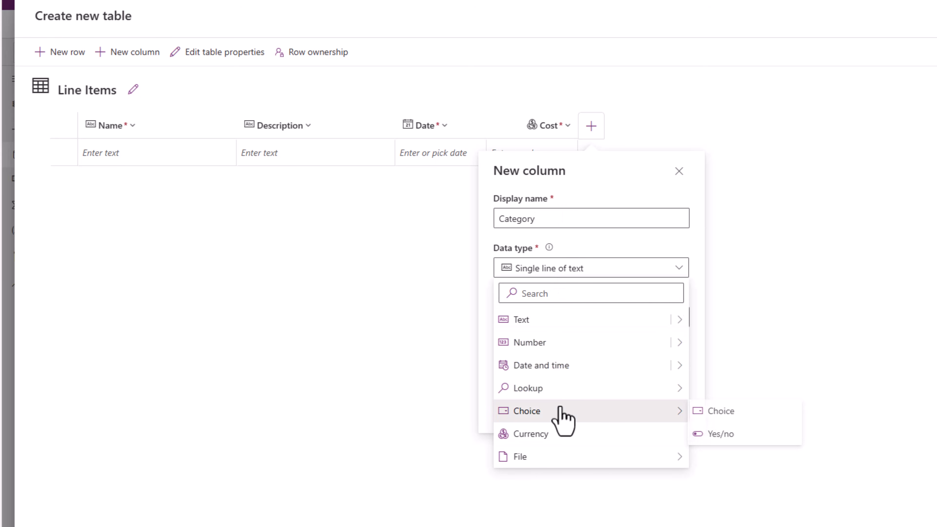
left_click(702, 412)
left_click(544, 426)
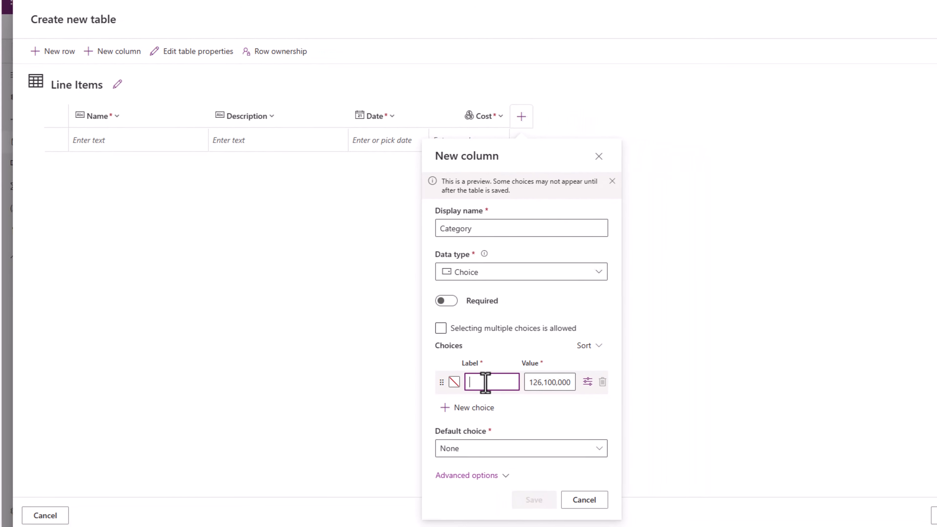
- Enter the choices Food, Gas and Miscellaneous, save the Category column and finish editing the table
type("Food")
left_click(448, 392)
type("Gas")
left_click(561, 382)
type("Miscellaneous")
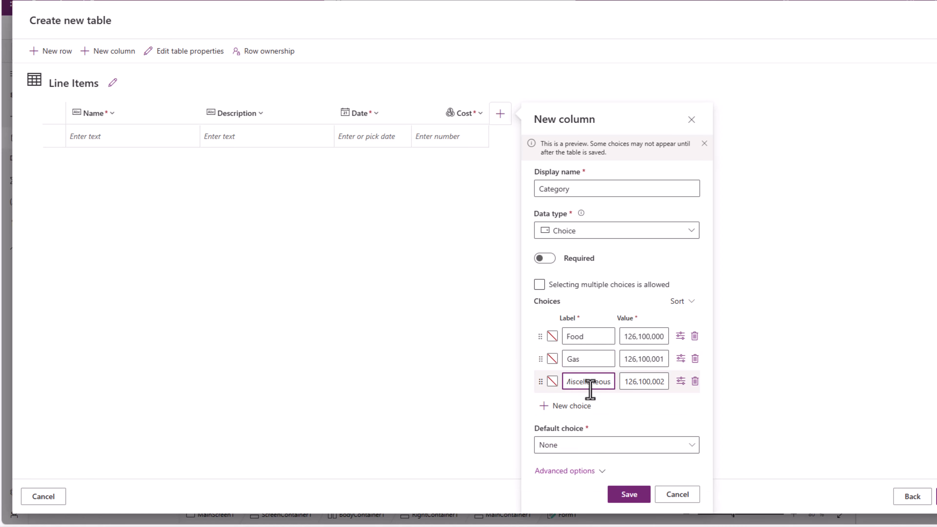
left_click(628, 497)
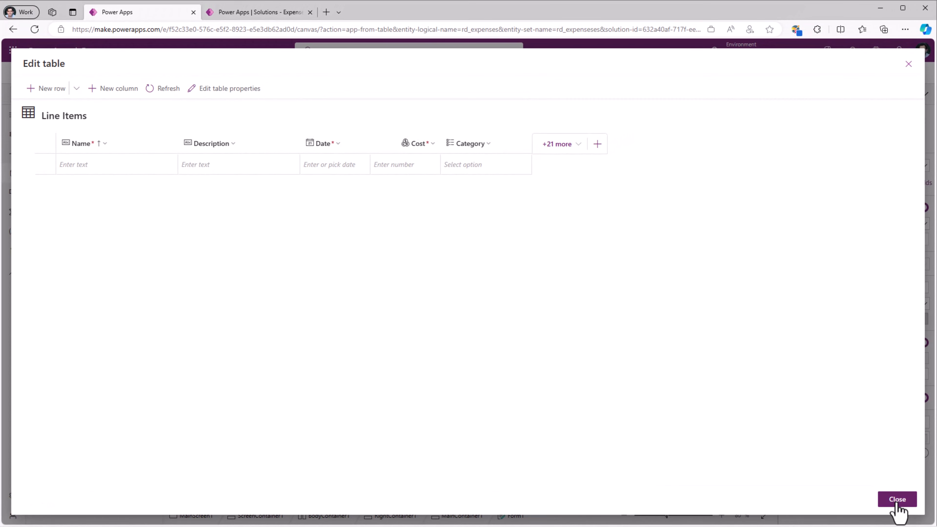
left_click(896, 502)
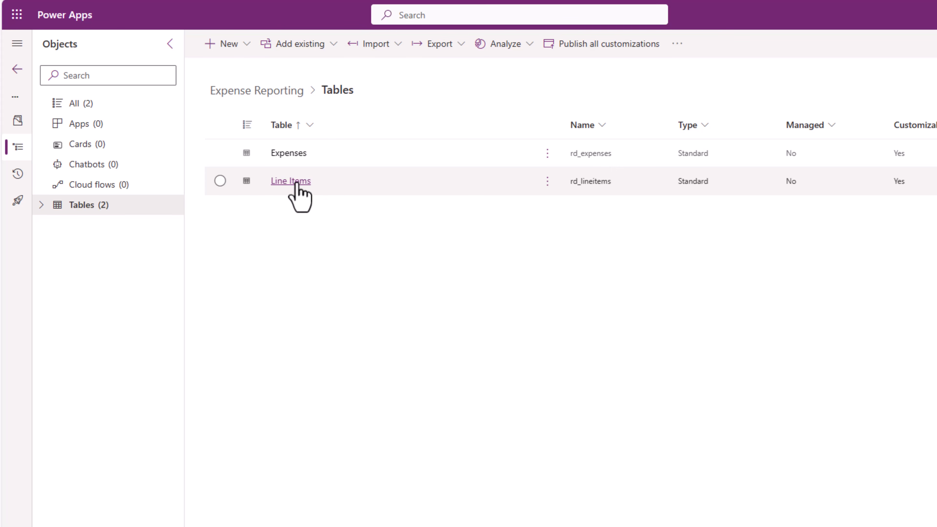
- In the solution's Line Items table, start a many-to-one relationship with Expenses as the related table
left_click(292, 181)
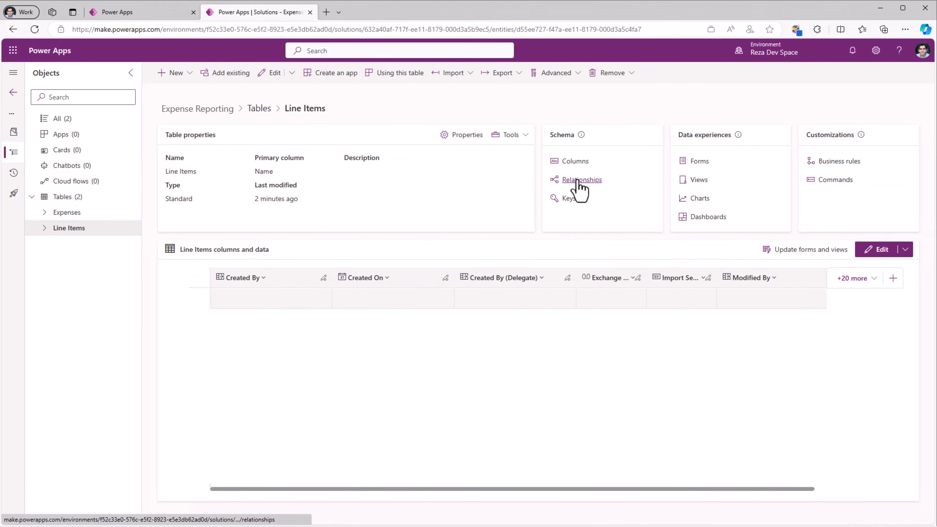
left_click(581, 179)
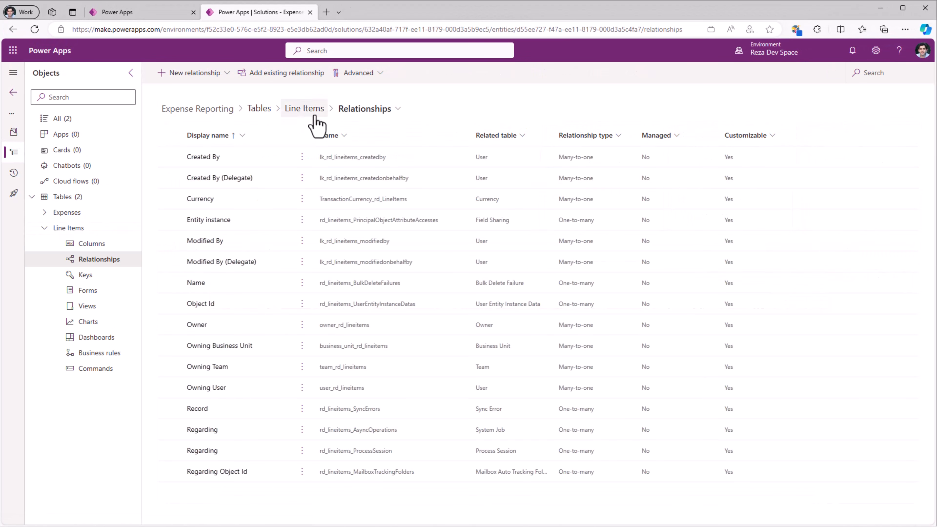
left_click(213, 75)
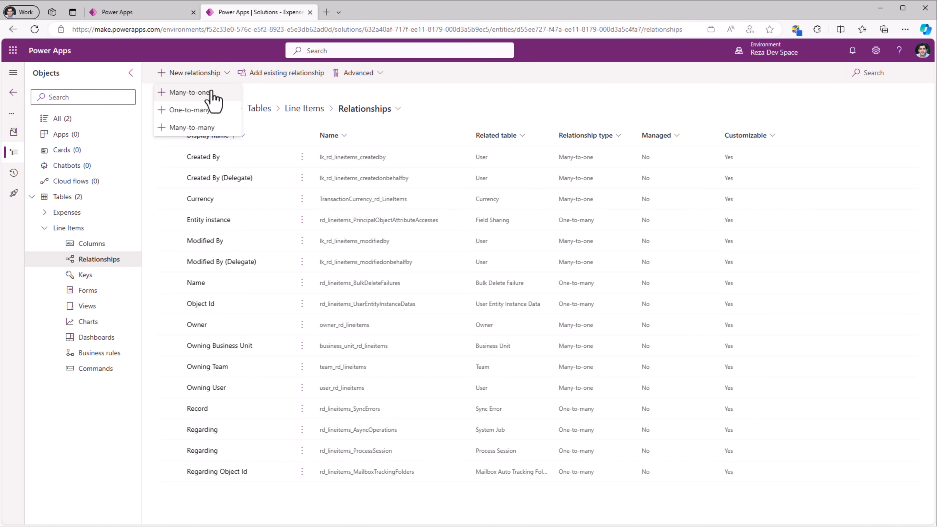
left_click(211, 93)
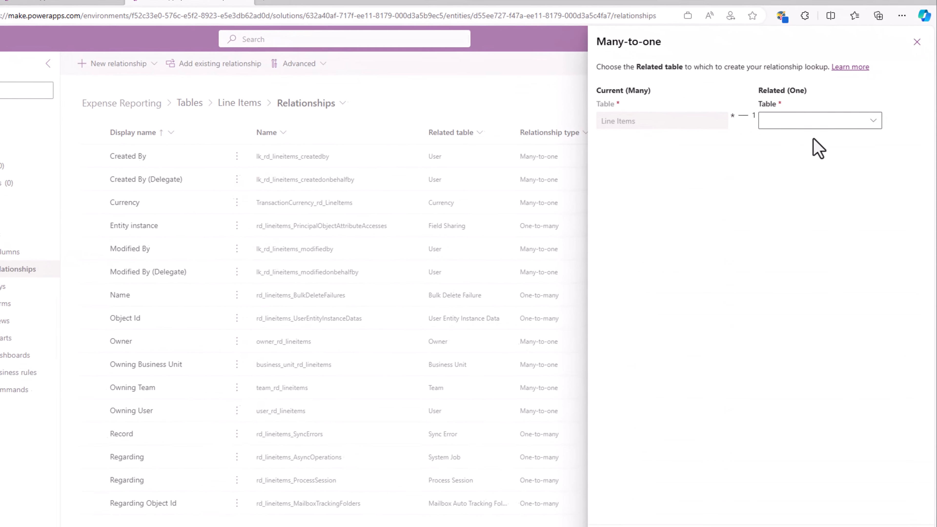
left_click(791, 119)
type("exp")
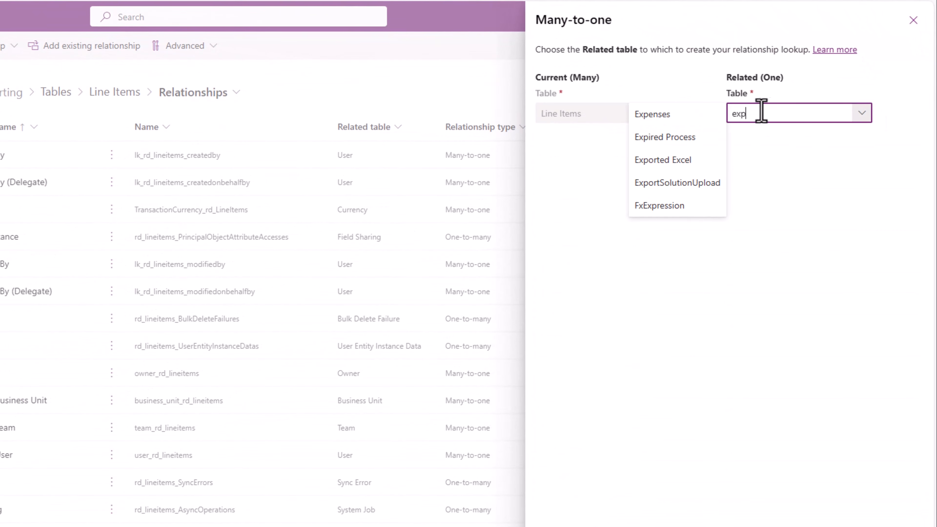
left_click(657, 118)
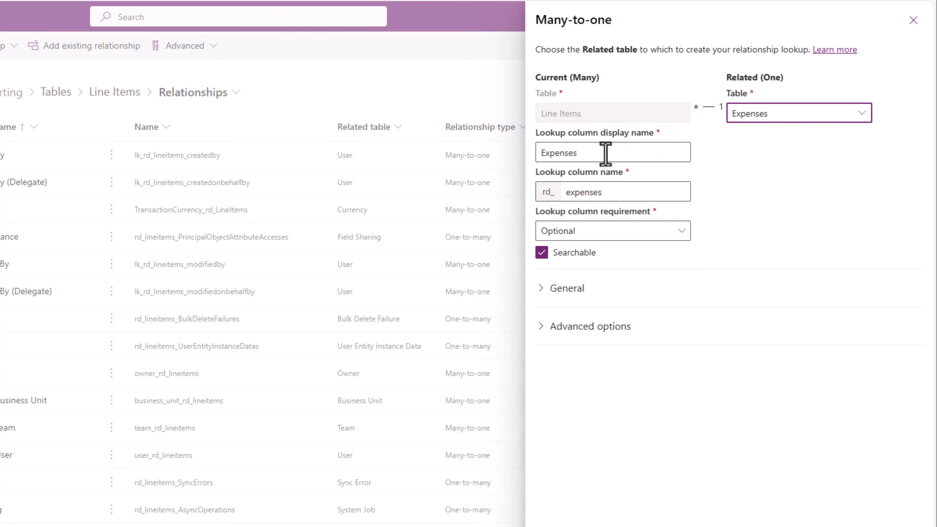
- Set the relationship's lookup column display name to "Related Expense"
left_click(548, 157)
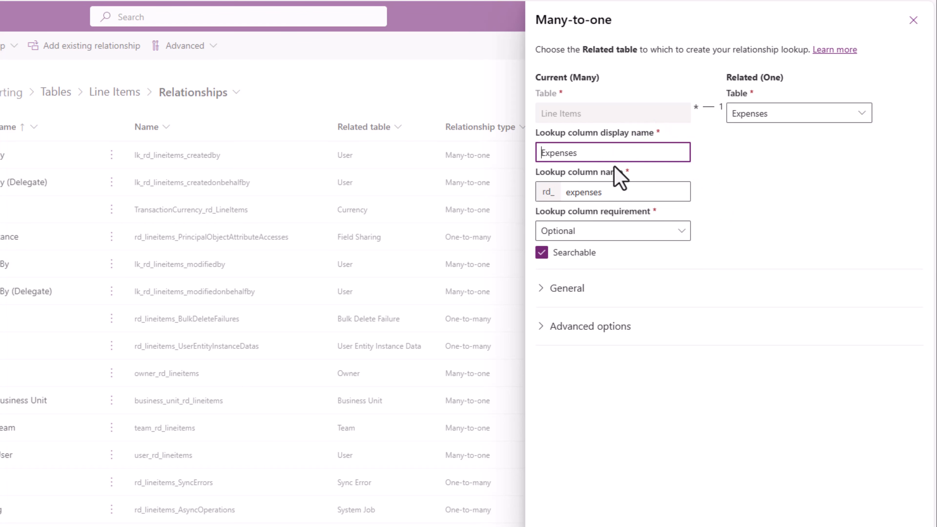
type("Related")
left_click(619, 150)
key("BackSpace")
left_click(780, 175)
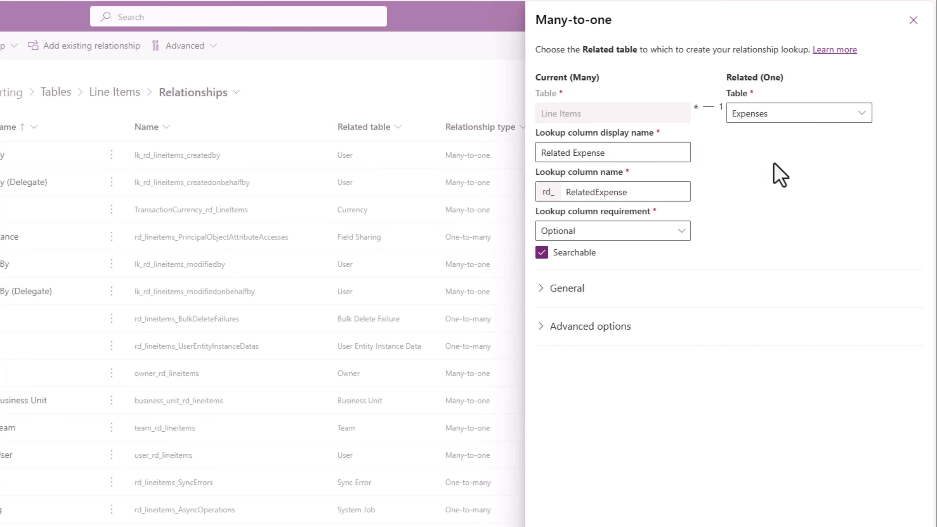
- Review the relationship behavior explanations, set the behavior type to Parental and save the relationship
left_click(540, 326)
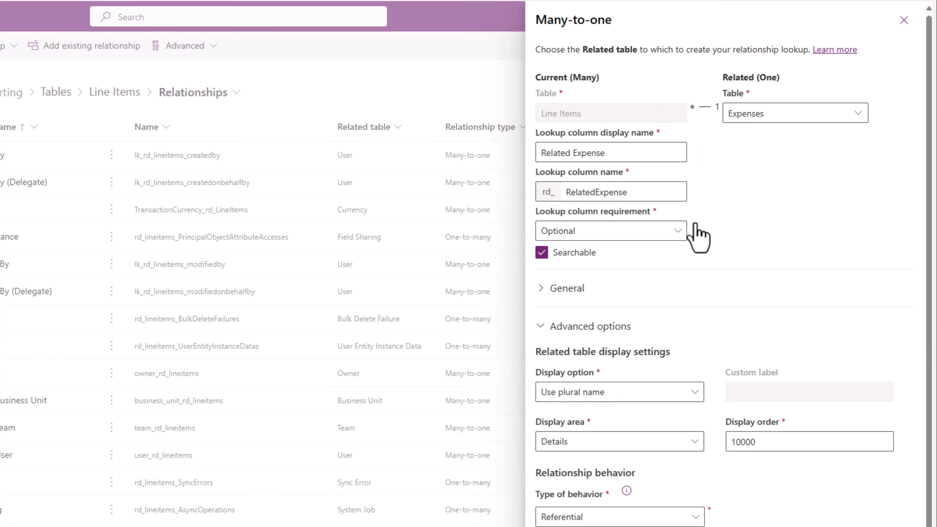
left_click(677, 514)
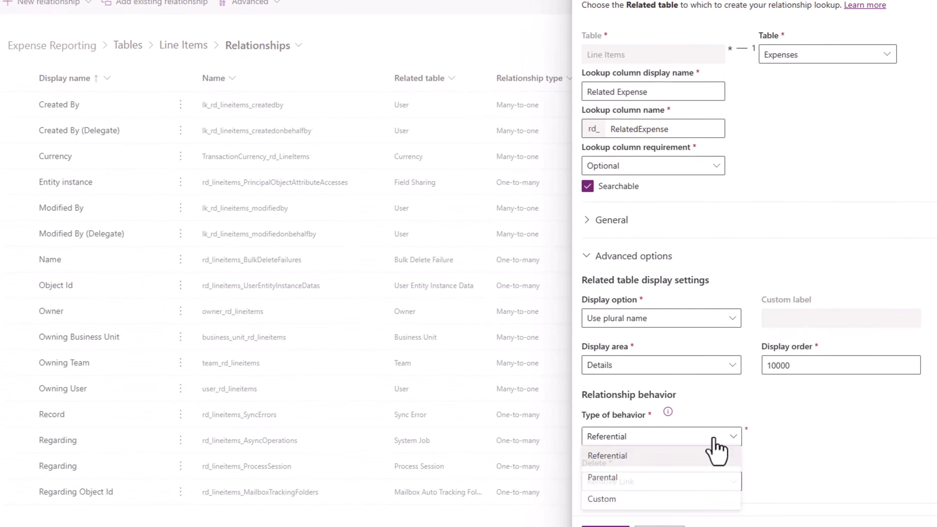
left_click(679, 392)
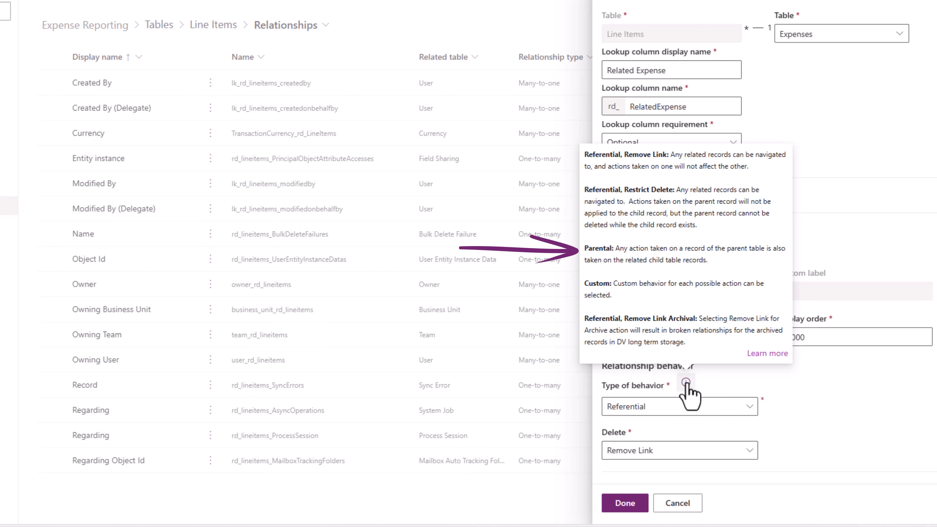
left_click(718, 403)
left_click(630, 444)
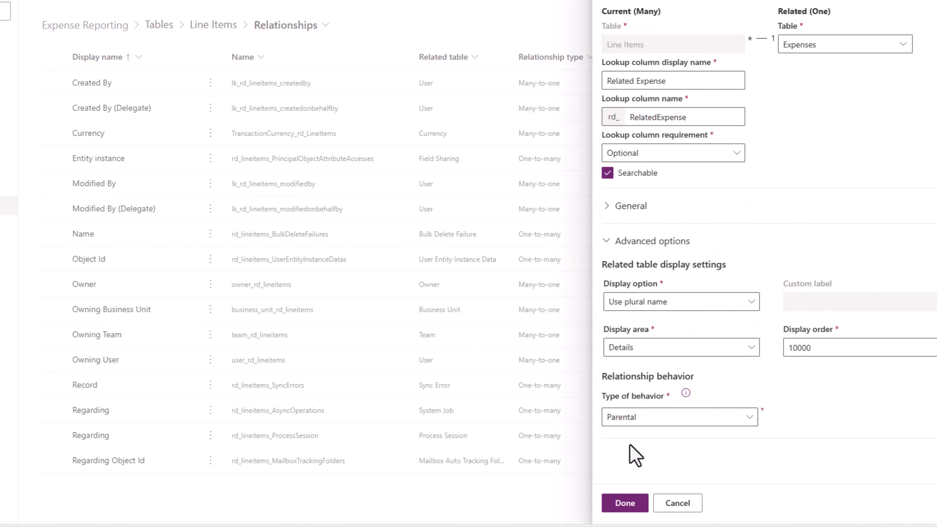
left_click(620, 509)
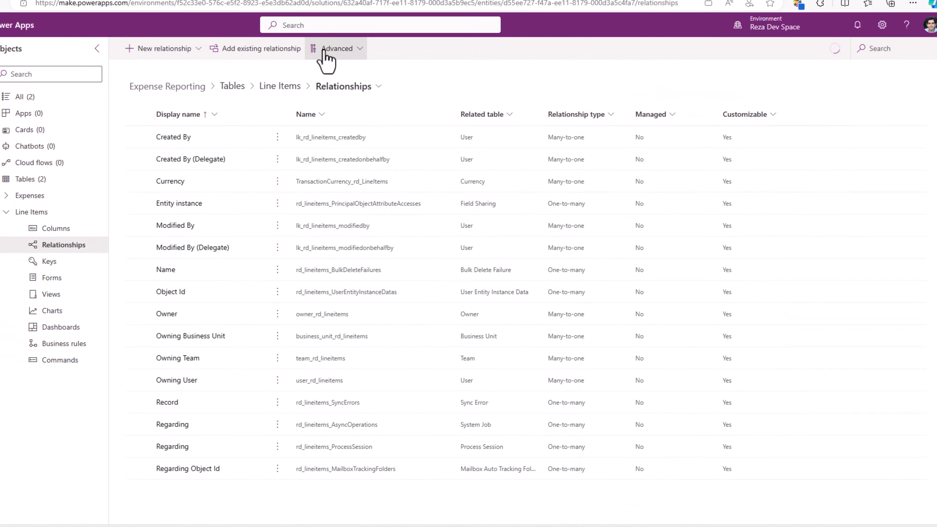
- In the Line Items table, add a new column named "Receipt" with the Image data type and save it
left_click(311, 111)
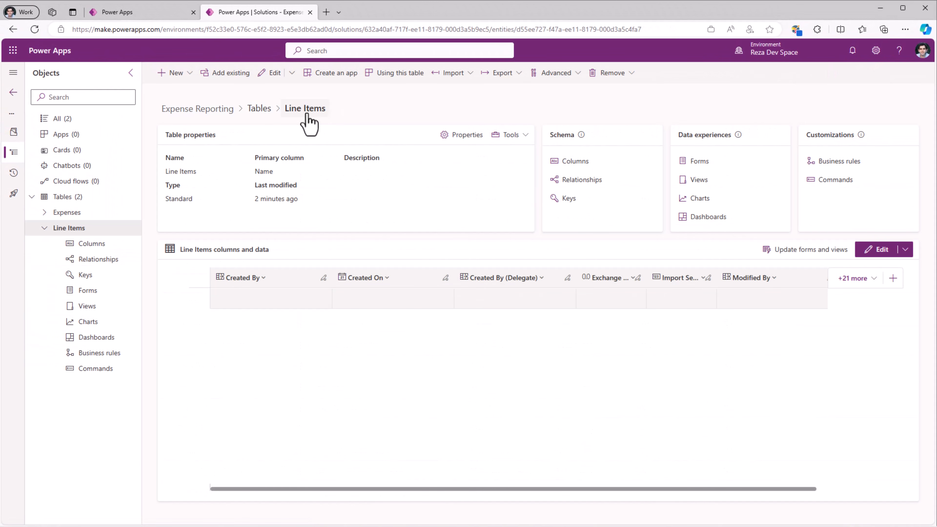
left_click(574, 162)
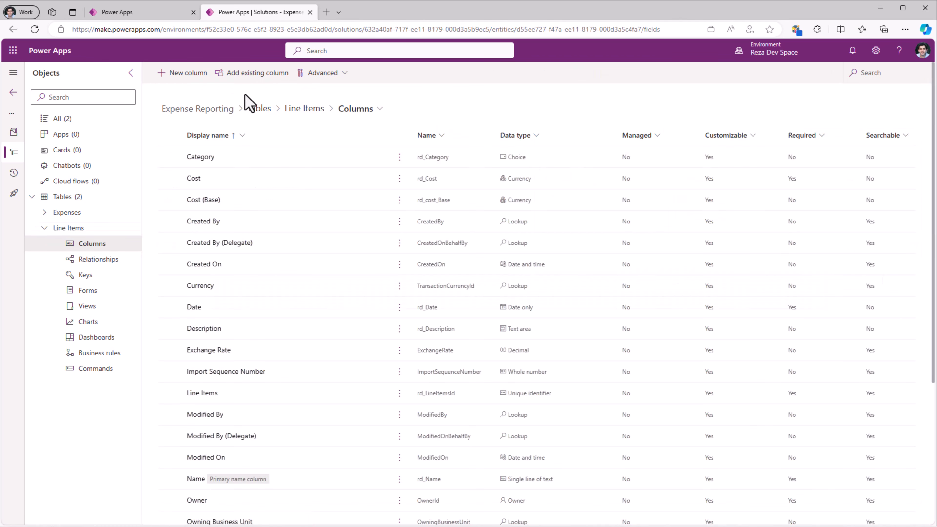
left_click(218, 77)
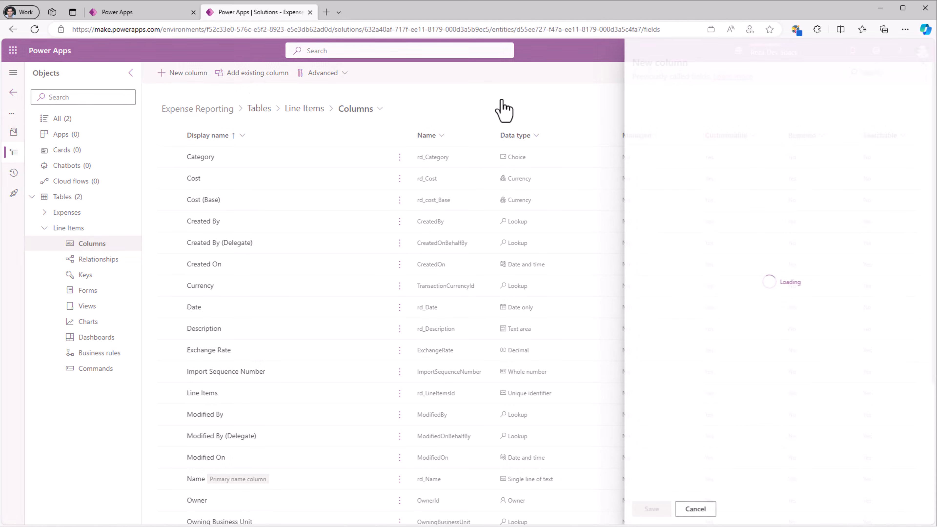
type("Receipt")
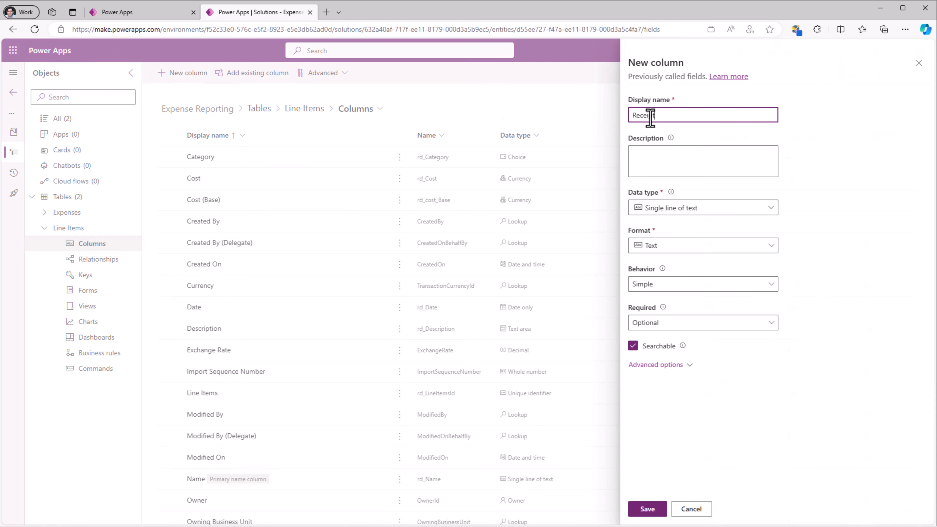
left_click(663, 209)
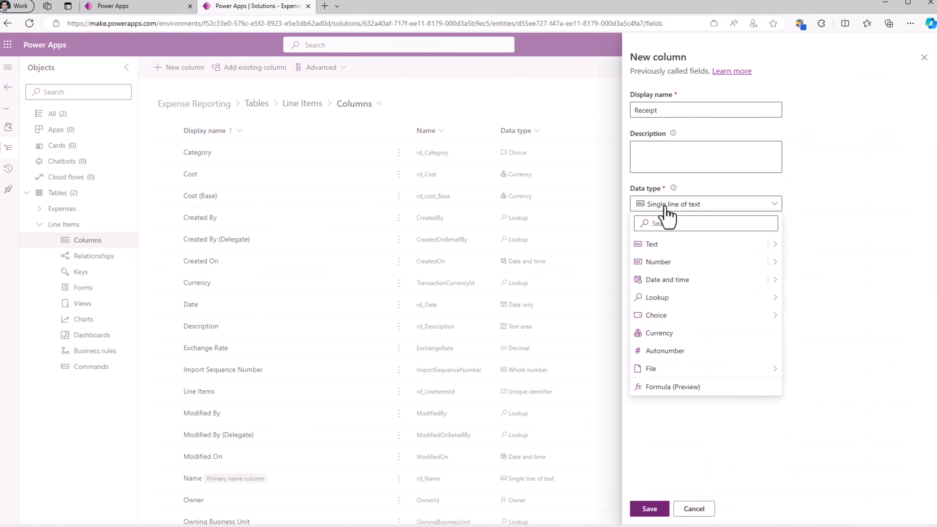
mouse_move(664, 370)
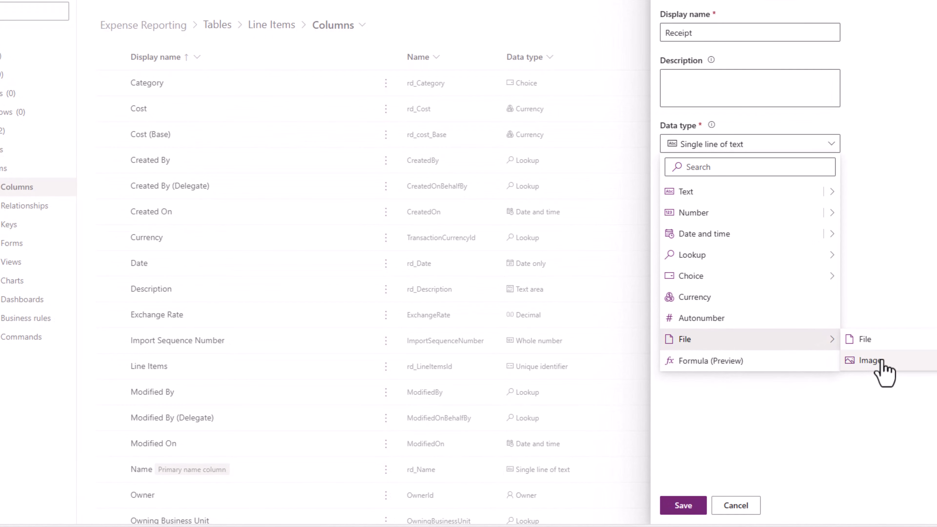
left_click(869, 360)
left_click(690, 504)
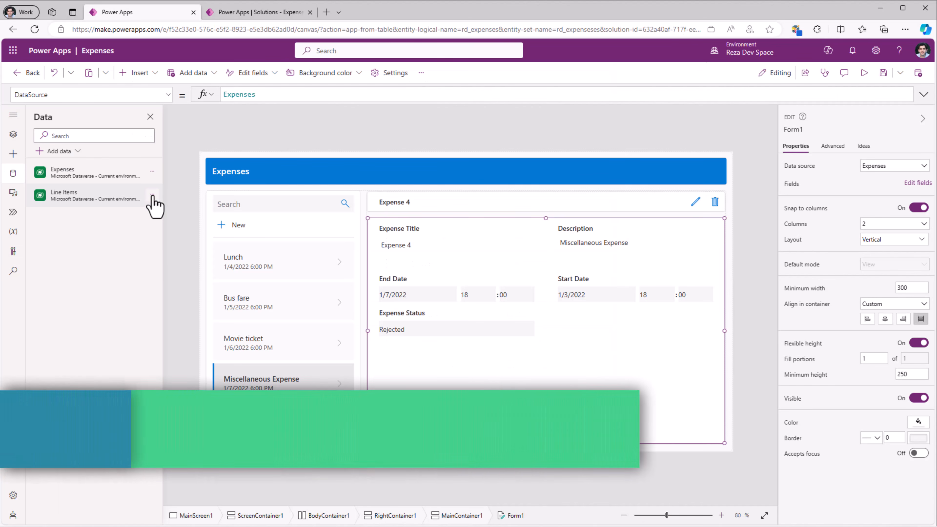
- Switch to the Expenses canvas app, refresh its Line Items data source and bring up the app's screen list
left_click(152, 195)
left_click(162, 212)
left_click(13, 135)
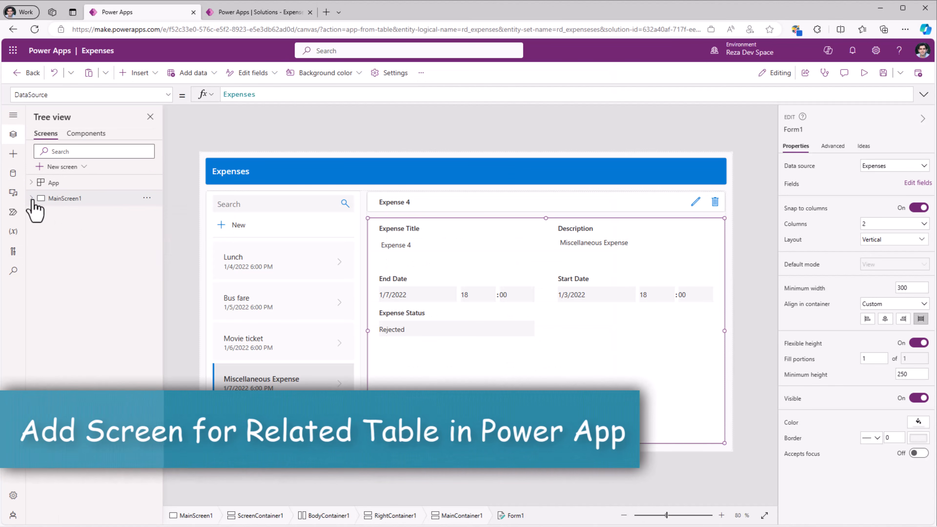
- Add a screen with the Blank layout and generate its content from the Line Items data source
left_click(61, 166)
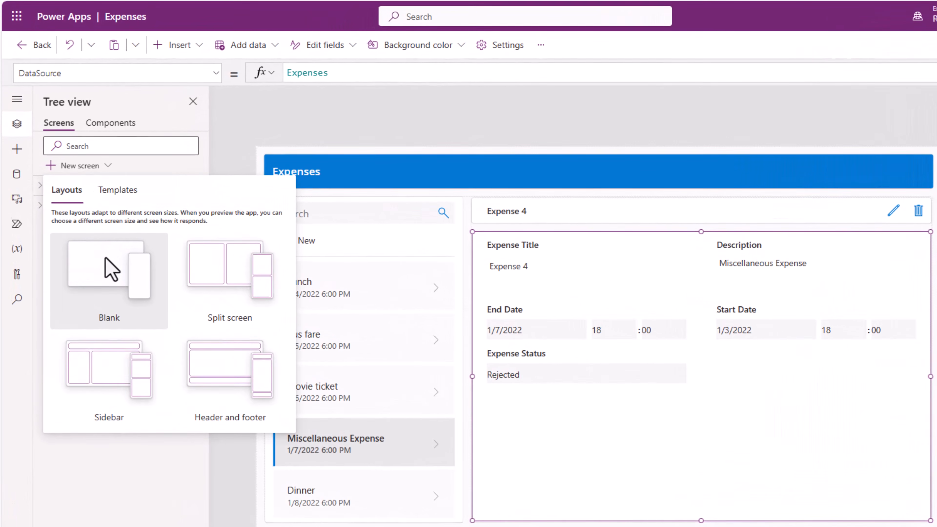
left_click(93, 249)
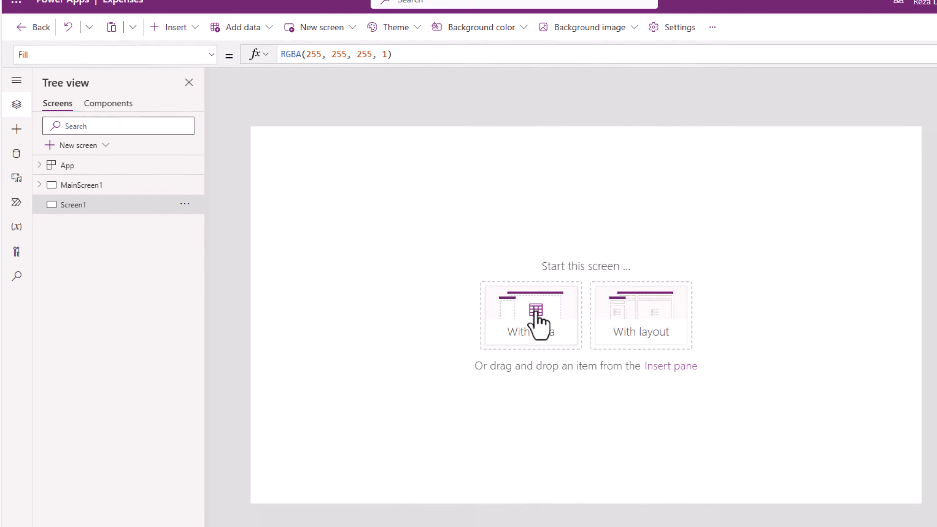
left_click(547, 324)
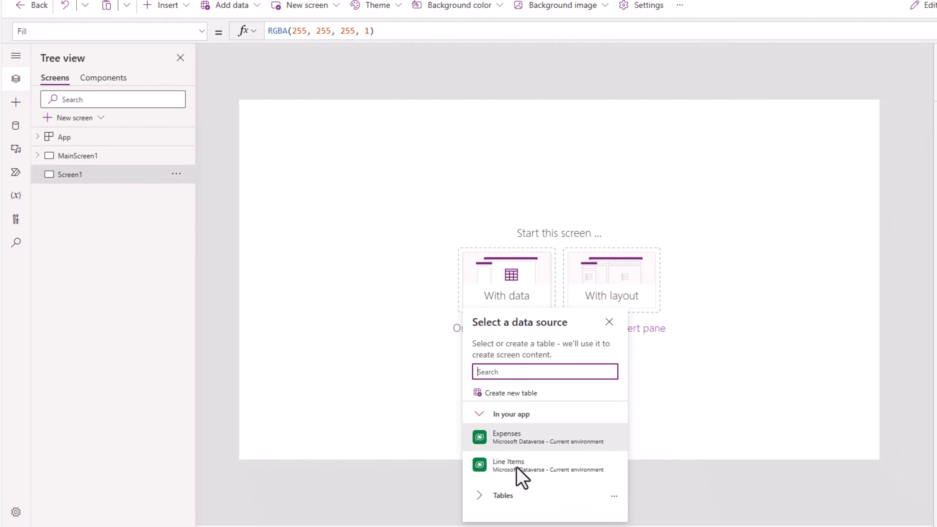
left_click(518, 476)
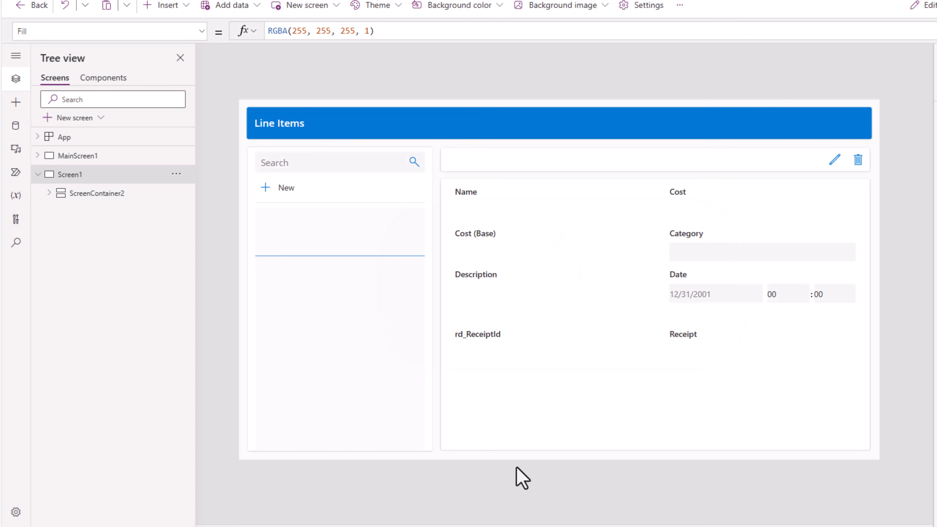
- Rename the new screen as "Line Items Screen"
double_click(73, 175)
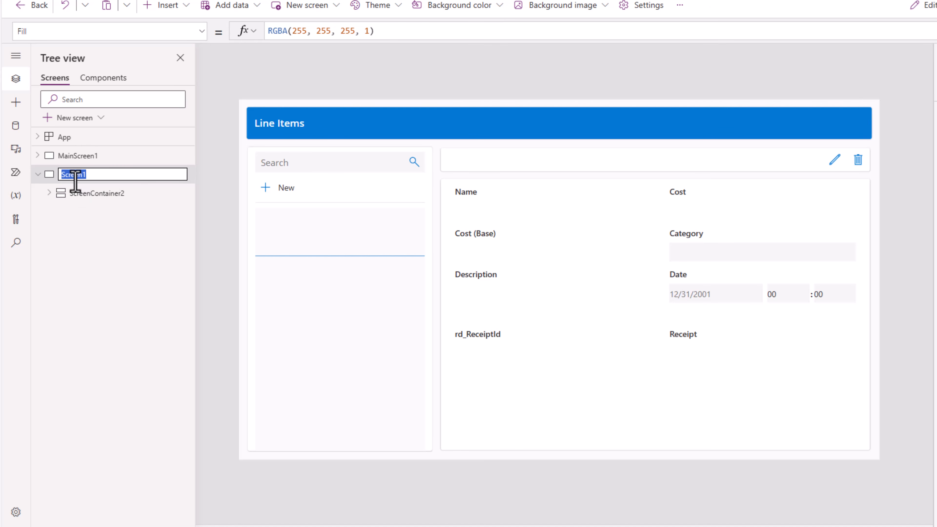
type("Line Items Screen")
key("Return")
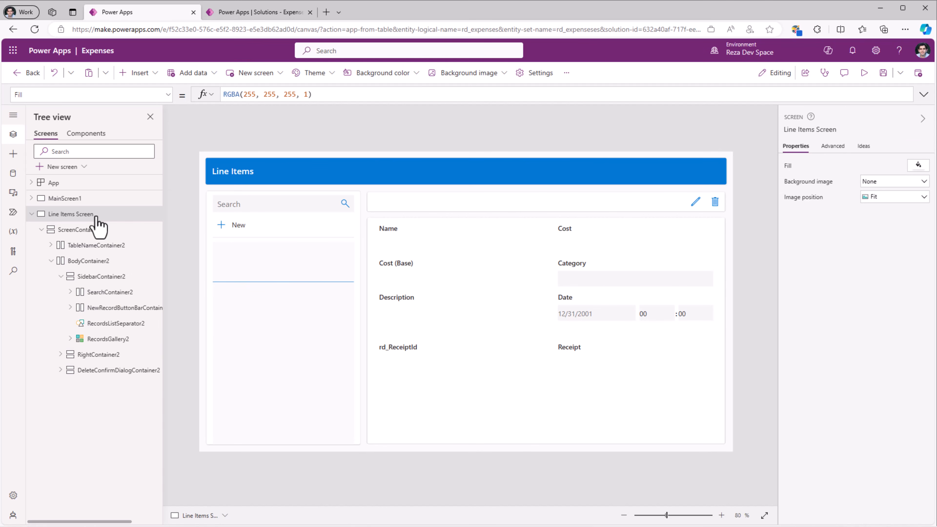
- Preview the Line Items screen, start a new record to check the form's fields, and close the preview
left_click(864, 73)
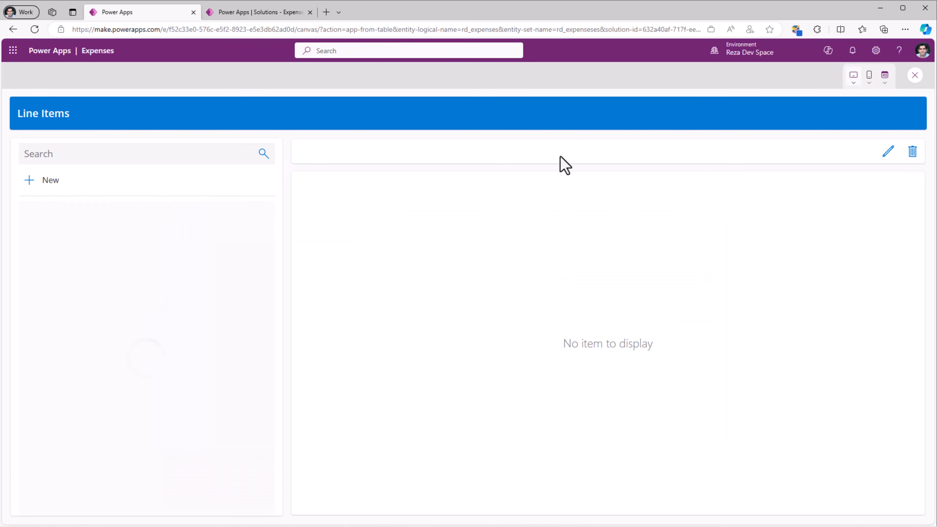
left_click(31, 185)
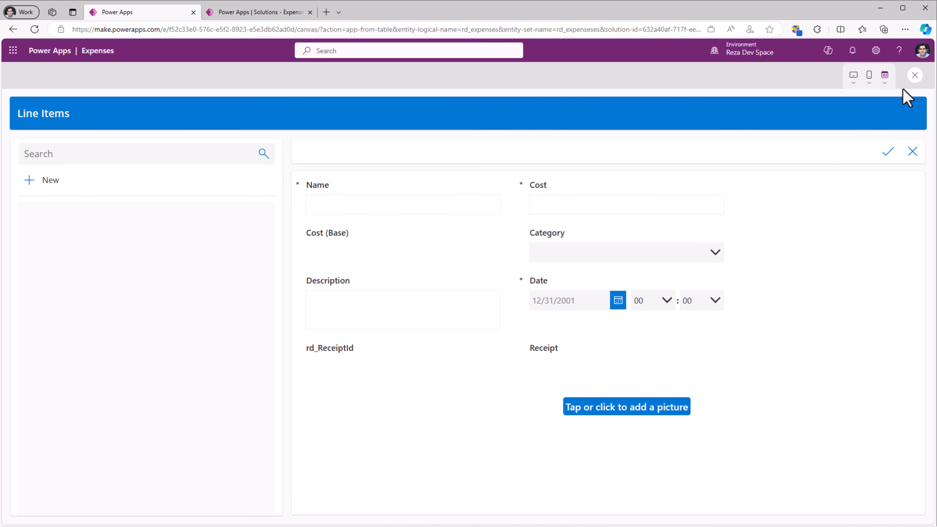
left_click(915, 75)
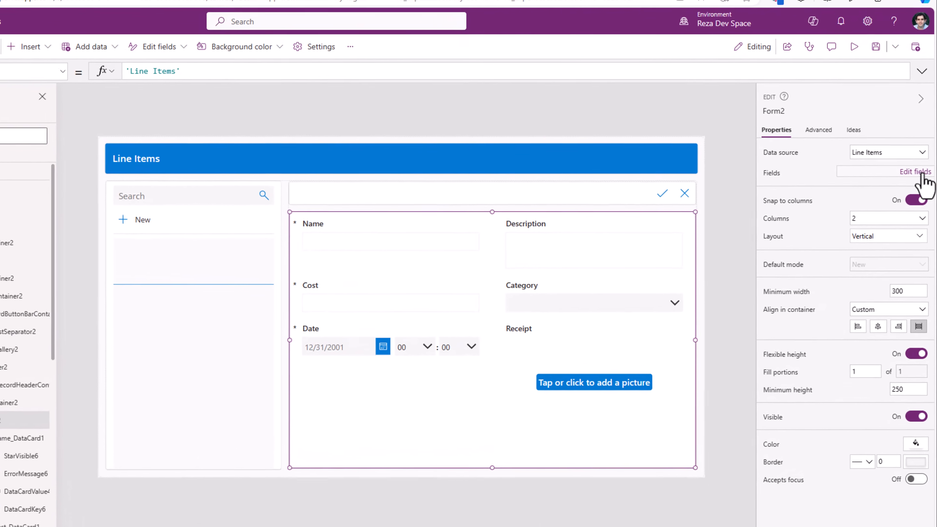
- Add the Related Expense field to the form on the Line Items screen
left_click(916, 183)
left_click(582, 108)
type("relat")
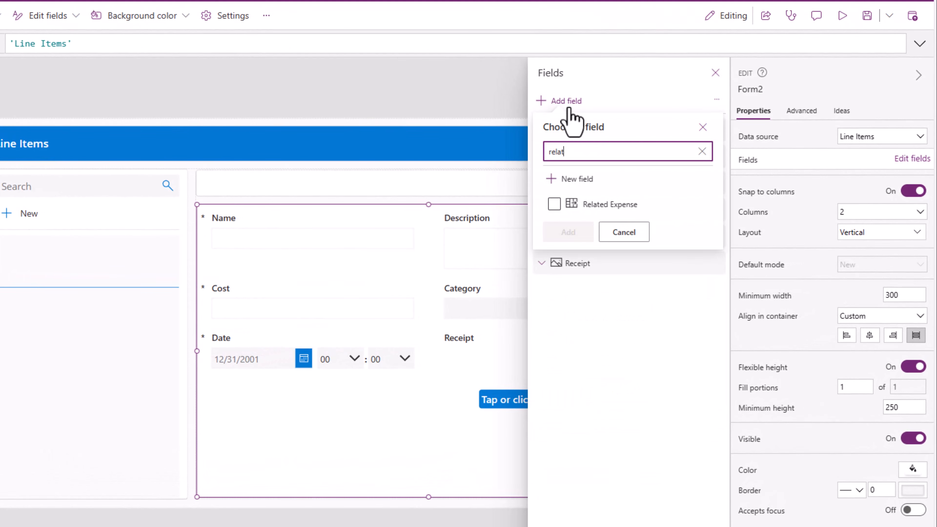
left_click(554, 203)
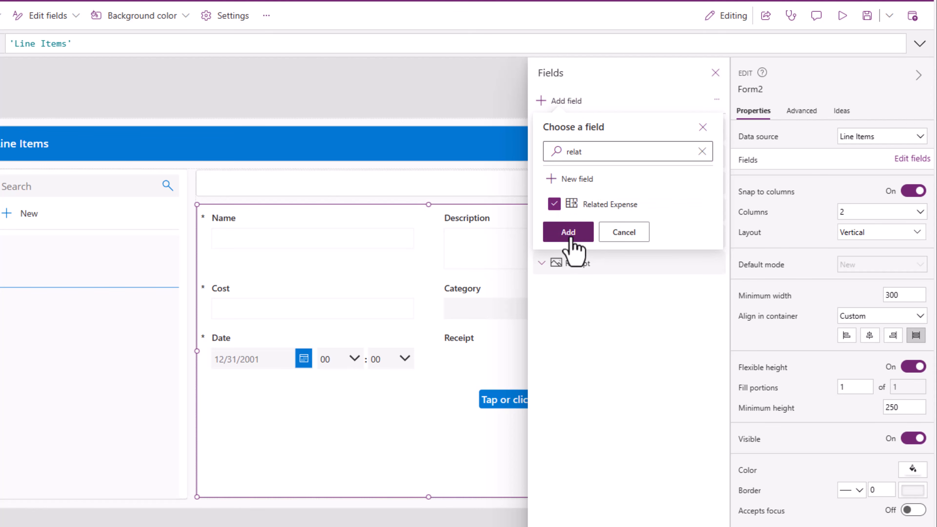
left_click(568, 235)
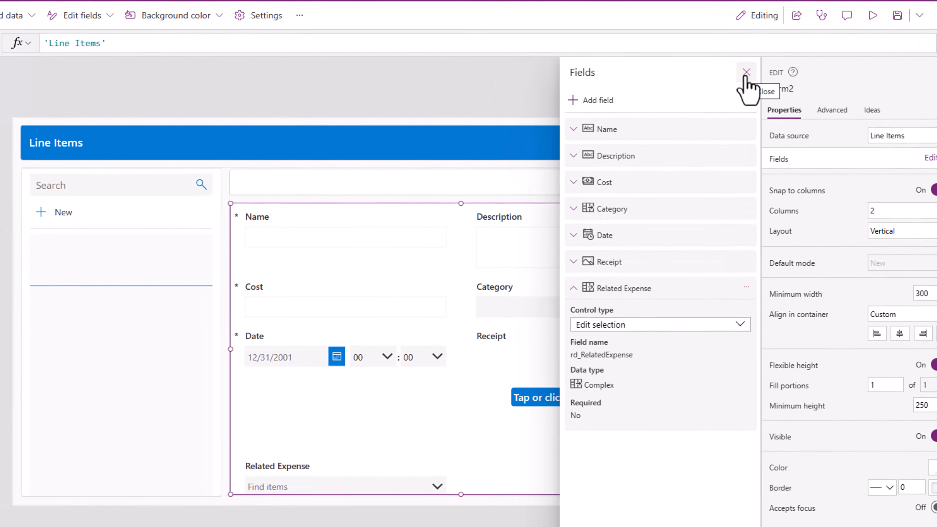
left_click(746, 72)
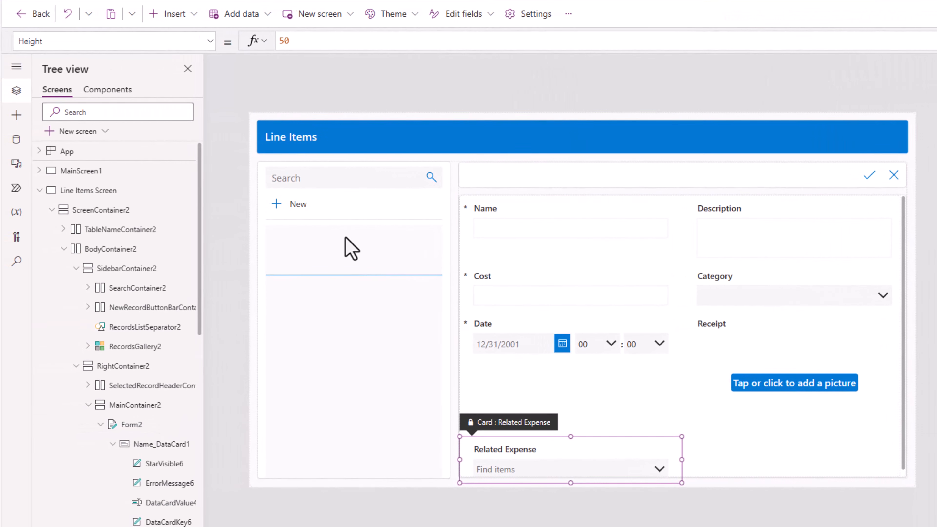
- On MainScreen1, insert a button into the header container of the selected expense record
left_click(67, 151)
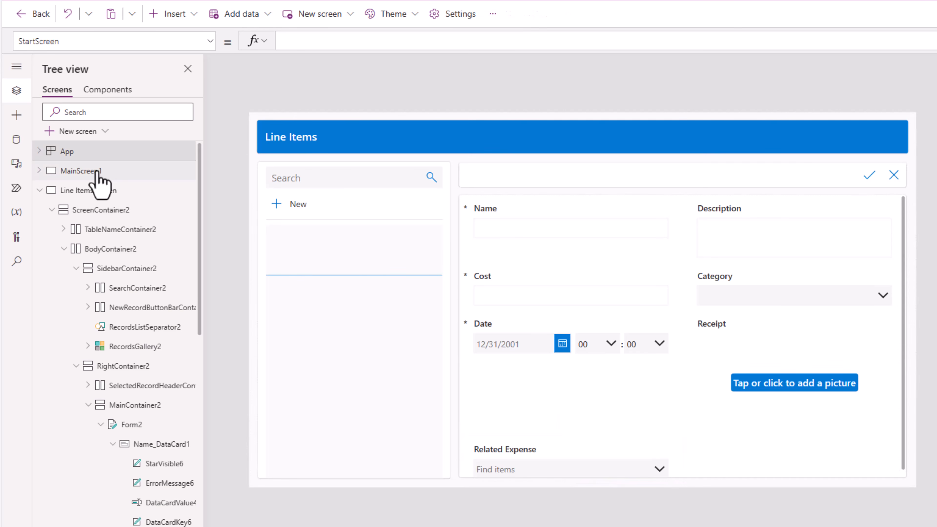
left_click(96, 170)
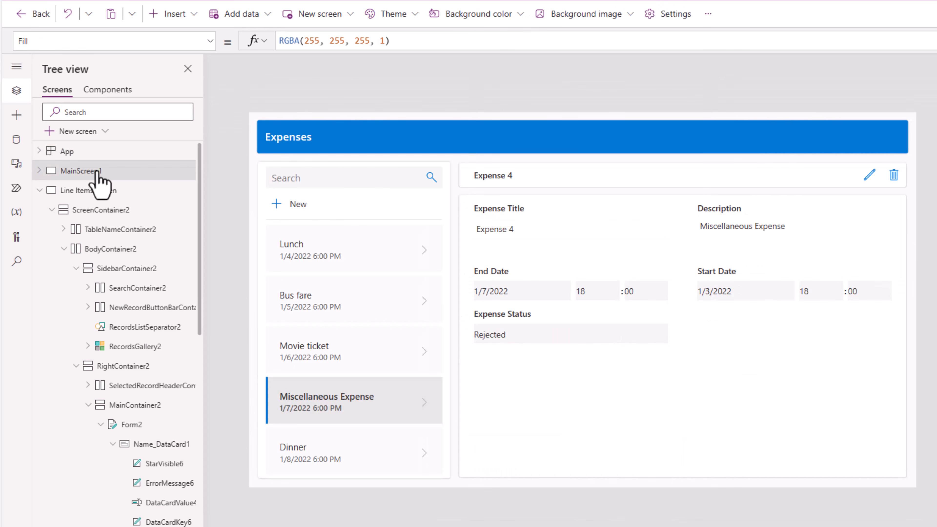
left_click(97, 171)
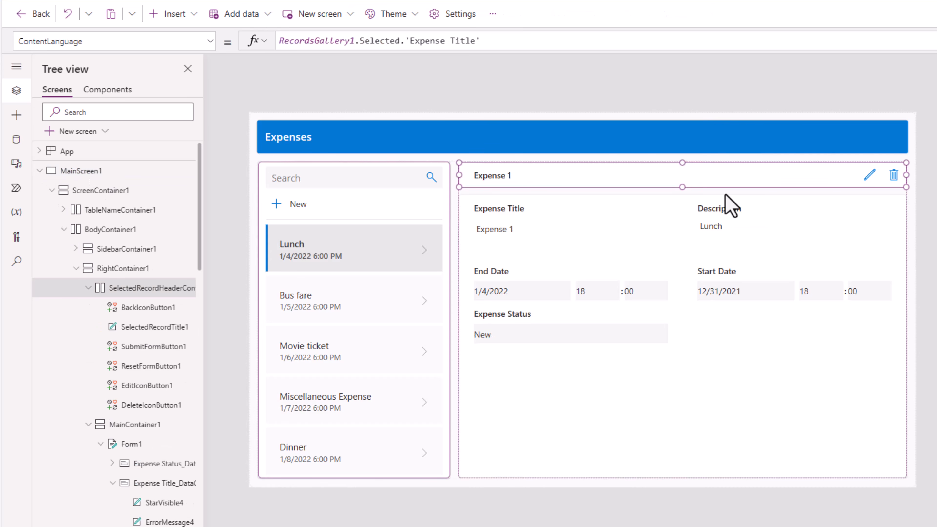
left_click(17, 114)
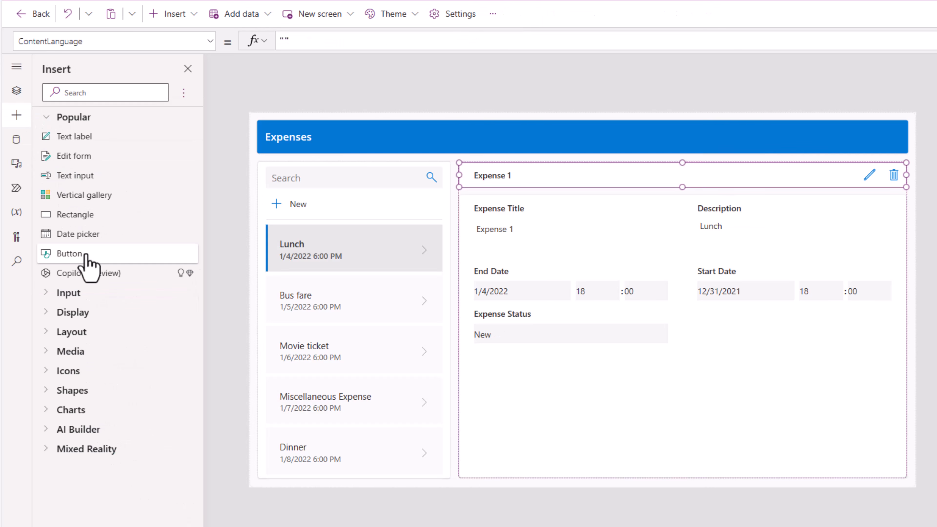
left_click(85, 255)
left_click(16, 90)
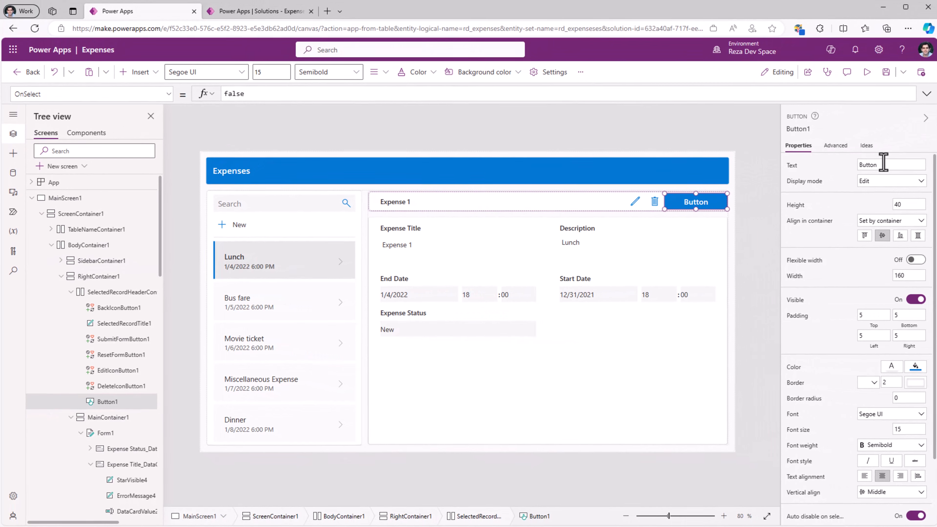
- Set the new button's text to "Line Items" and its OnSelect formula to Navigate('Line Items Screen')
left_click(883, 165)
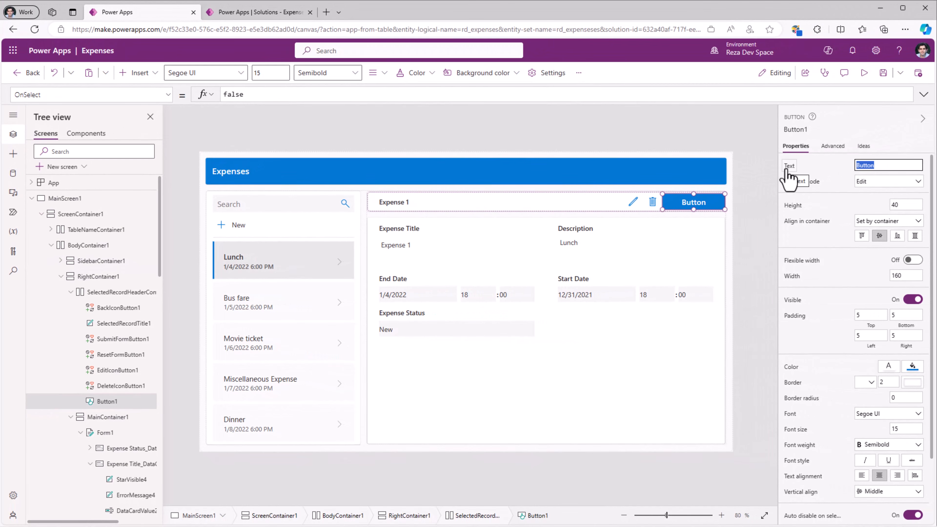
type("Line Items")
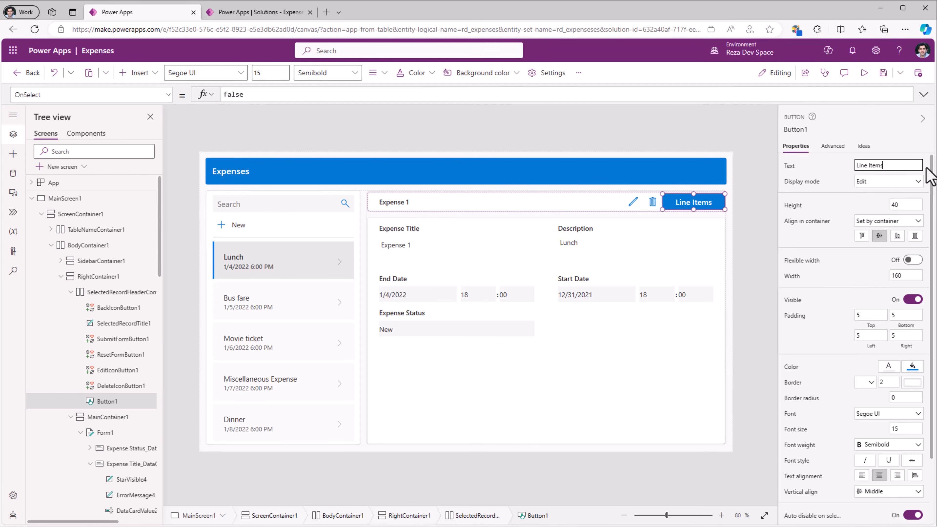
double_click(233, 94)
type("navigate(")
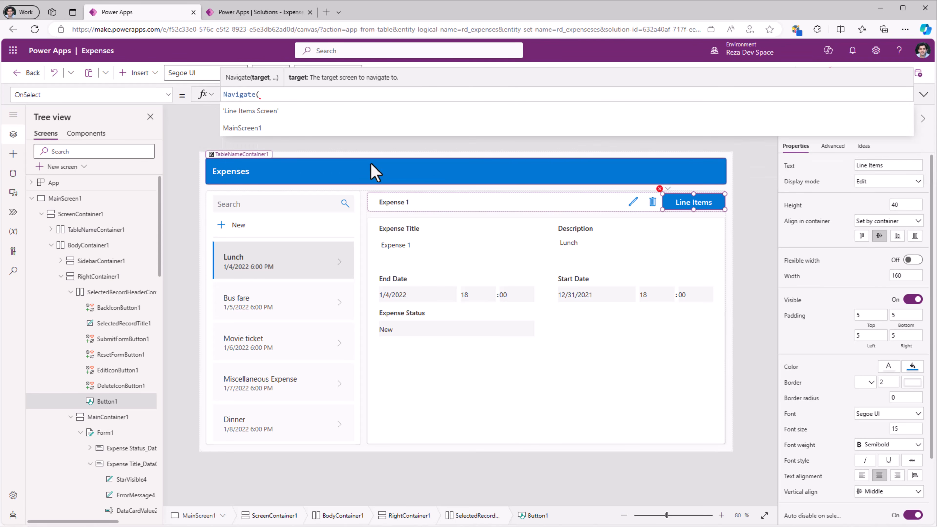
left_click(281, 111)
type(")")
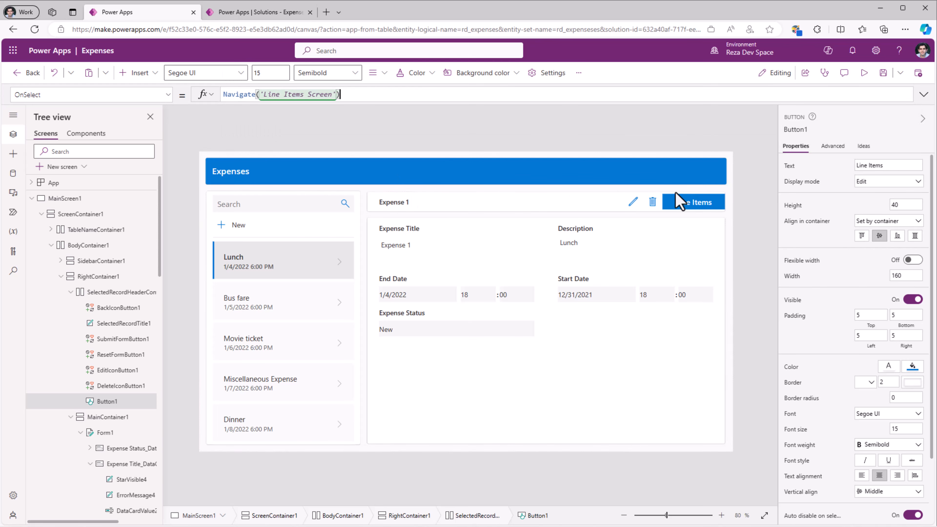
- Open the Line Items screen from the Line Items button and append & " " & to its title label's Text formula
left_click(679, 204, "alt")
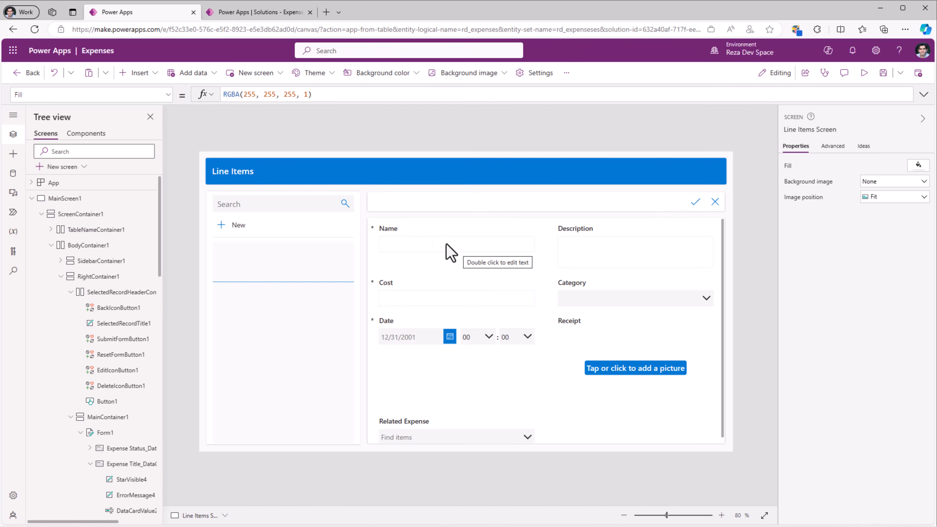
left_click(267, 169)
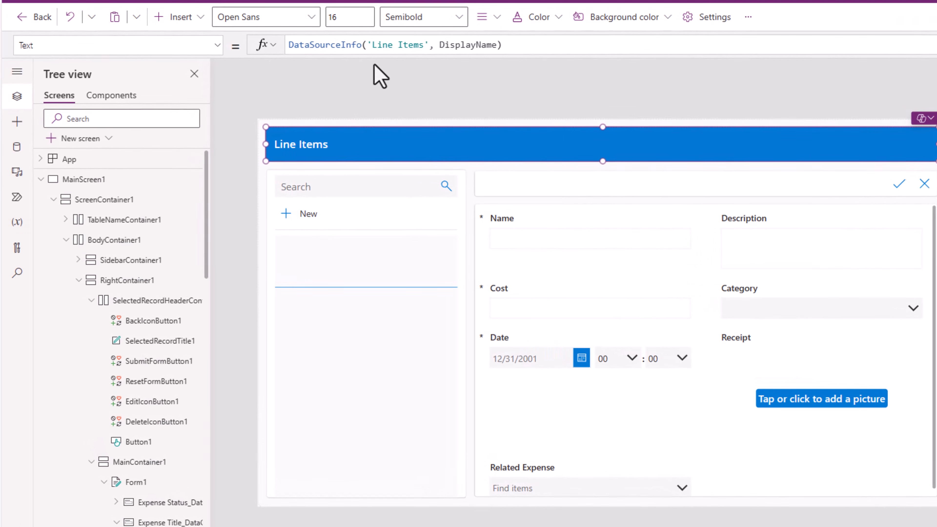
left_click(516, 47)
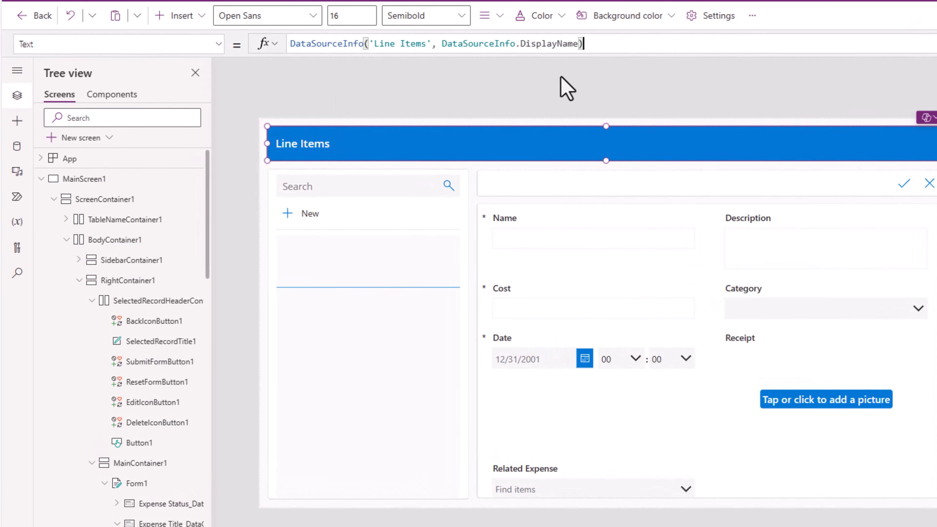
type("& \" \" &")
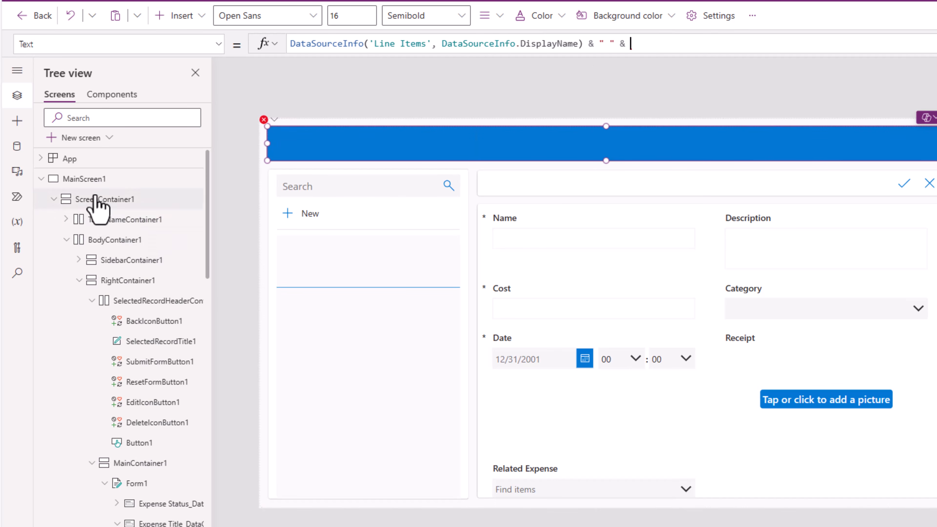
- Rename the records gallery on MainScreen1 as Expenses Gallery
left_click(79, 179)
left_click(315, 360)
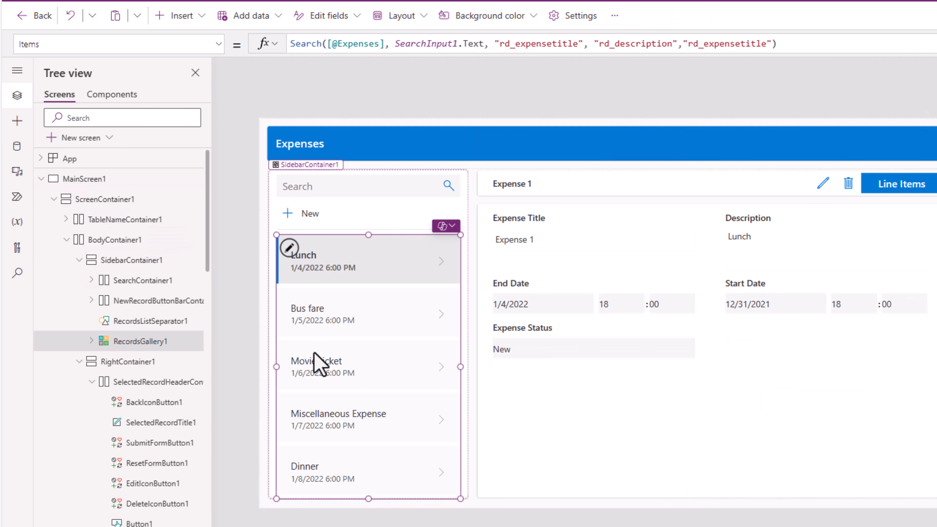
double_click(148, 341)
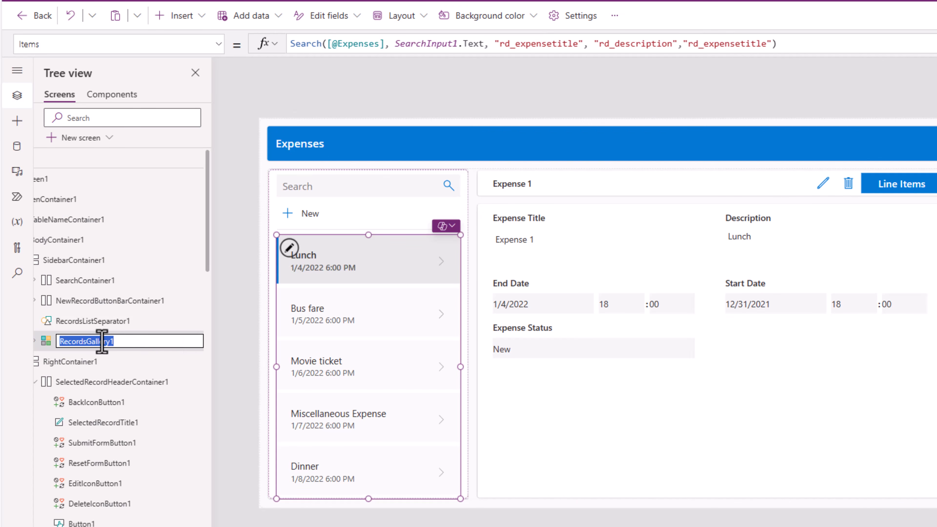
type("Expenses Gallery")
key("Return")
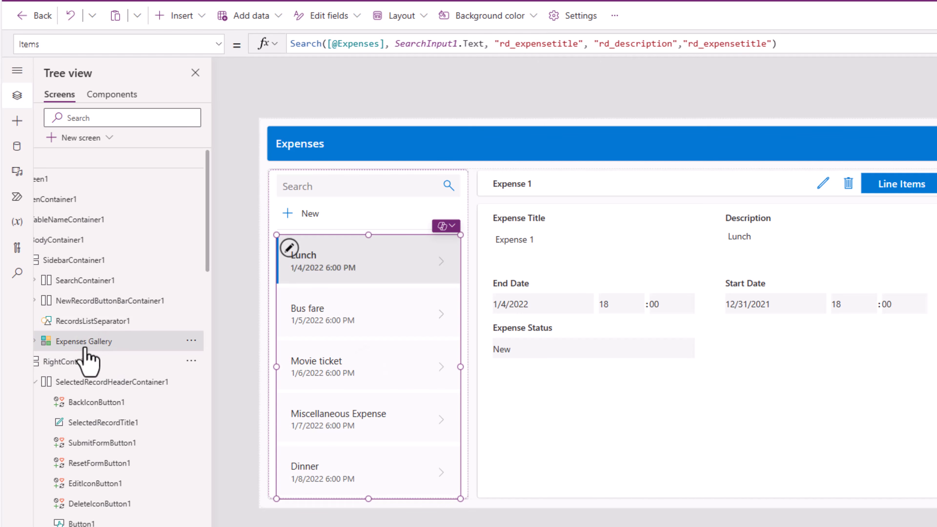
- Complete the Line Items title formula with " for " as joining text and 'Expenses Gallery'.Selected.'Expense Title' at the end
left_click(40, 178)
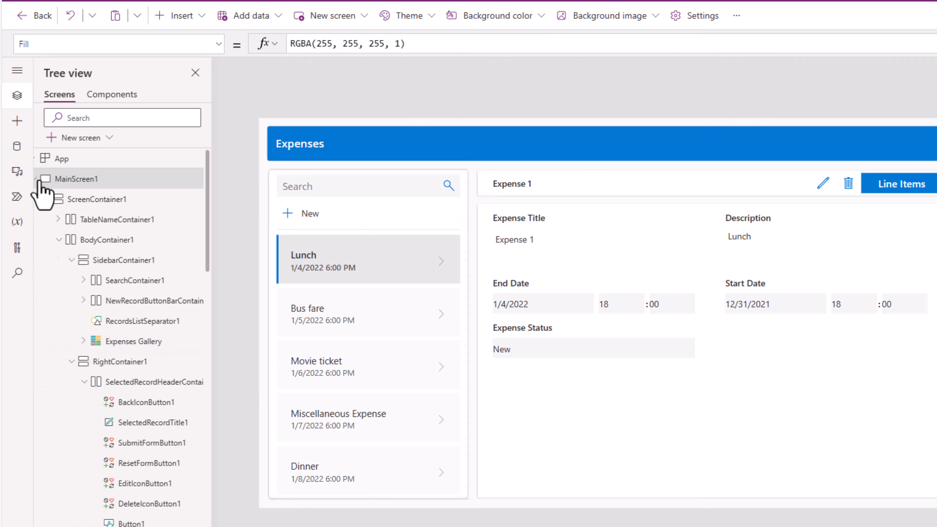
left_click(72, 199)
left_click(267, 127)
left_click(291, 137)
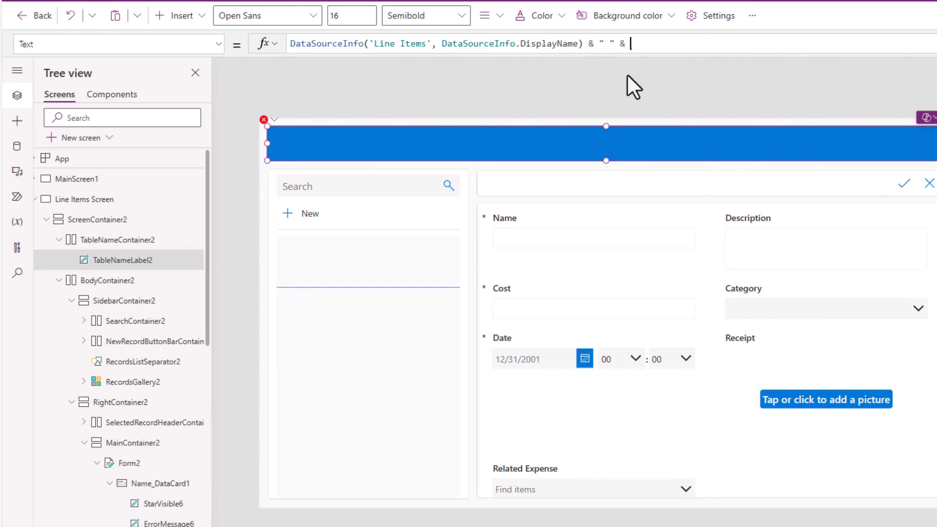
type("Expense")
key("Tab")
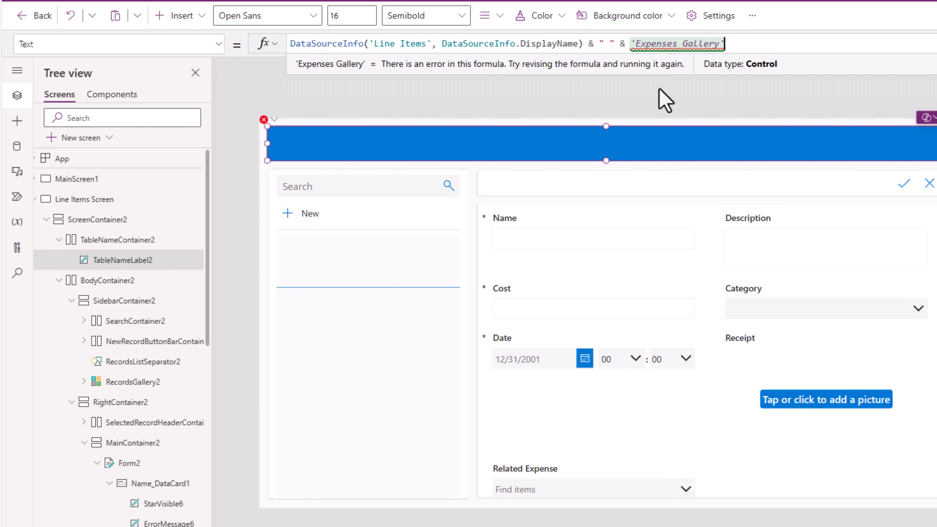
type(".sel")
key("Tab")
type(".")
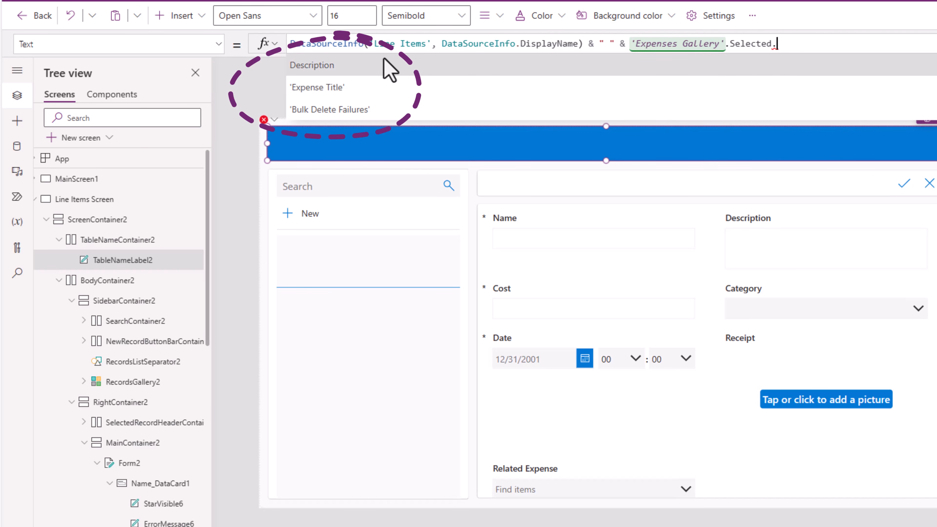
left_click(405, 88)
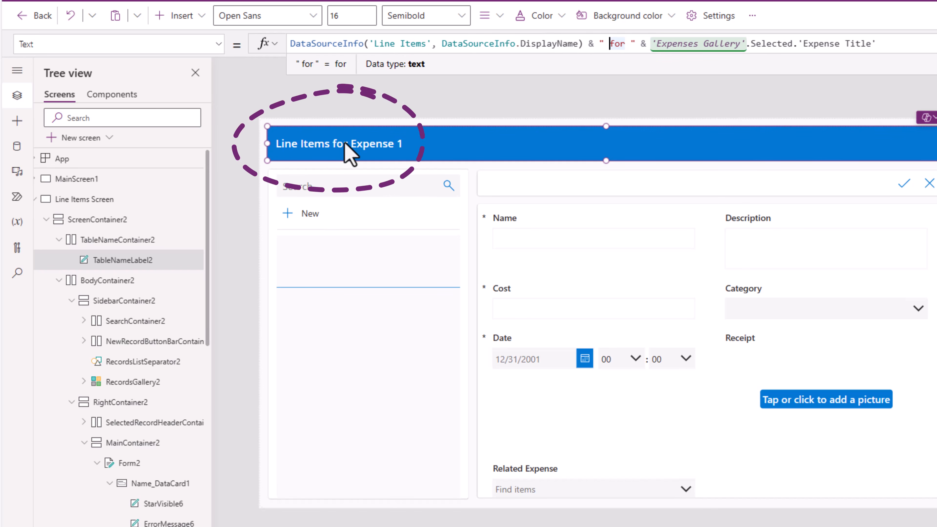
- Insert a Back arrow icon into the title container of the Line Items screen
left_click(118, 240)
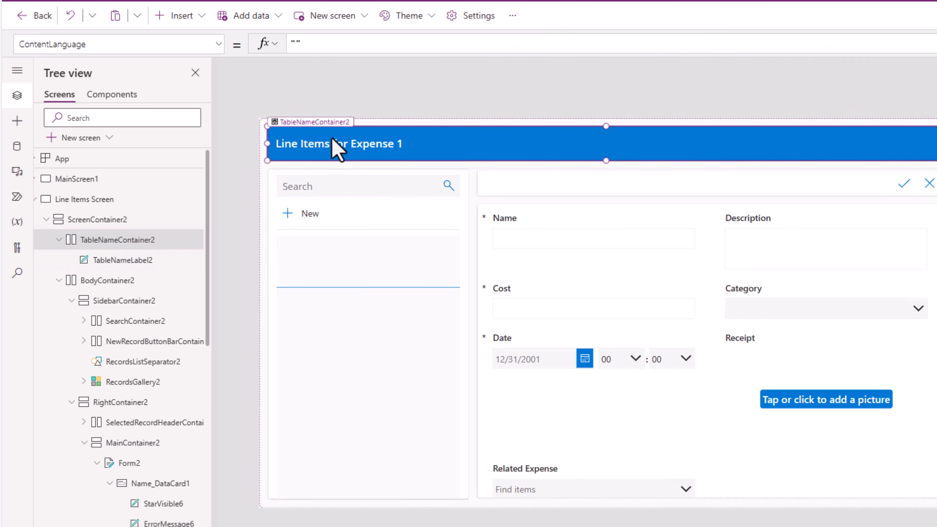
left_click(17, 121)
left_click(77, 97)
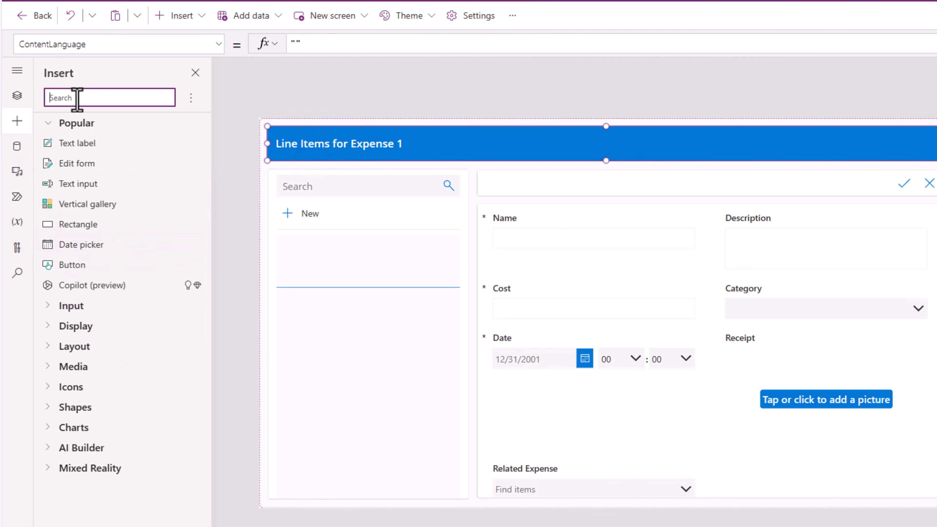
type("back")
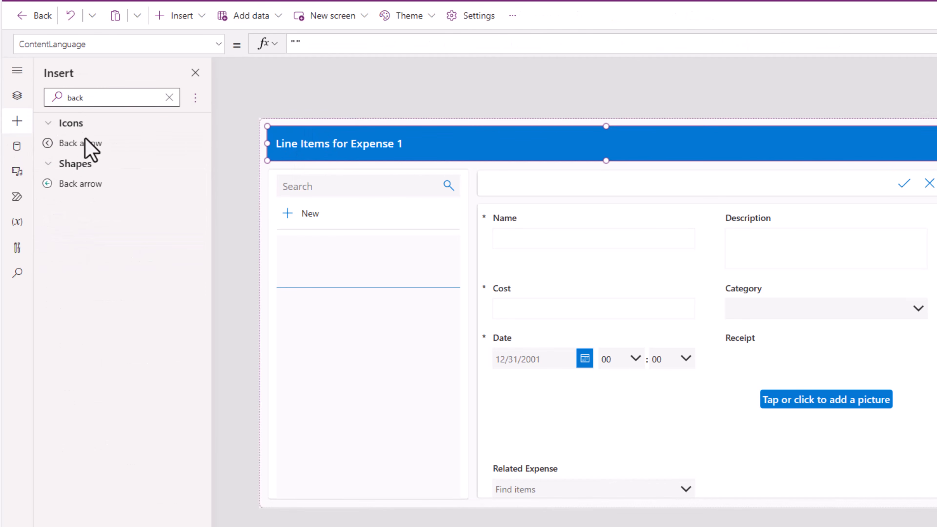
left_click(86, 143)
left_click(12, 94)
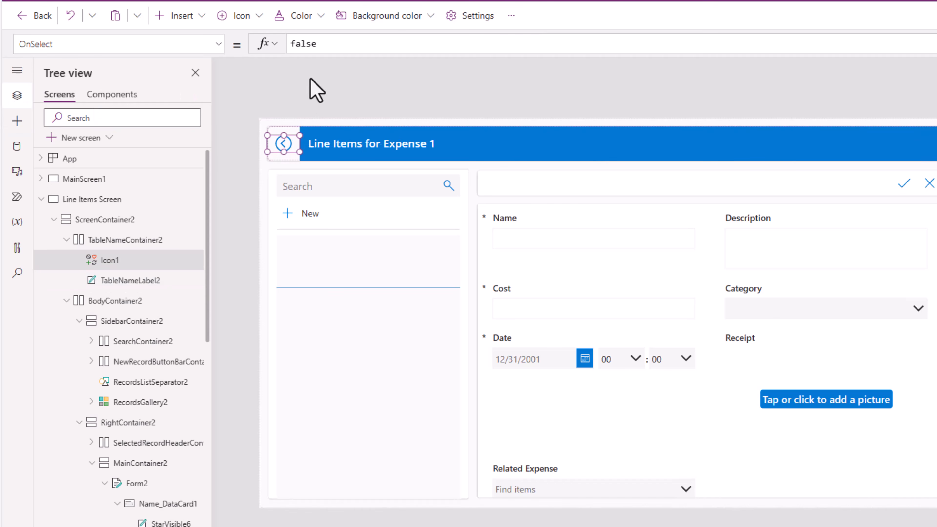
- Set the back arrow icon's OnSelect formula to Back()
double_click(264, 42)
type("B")
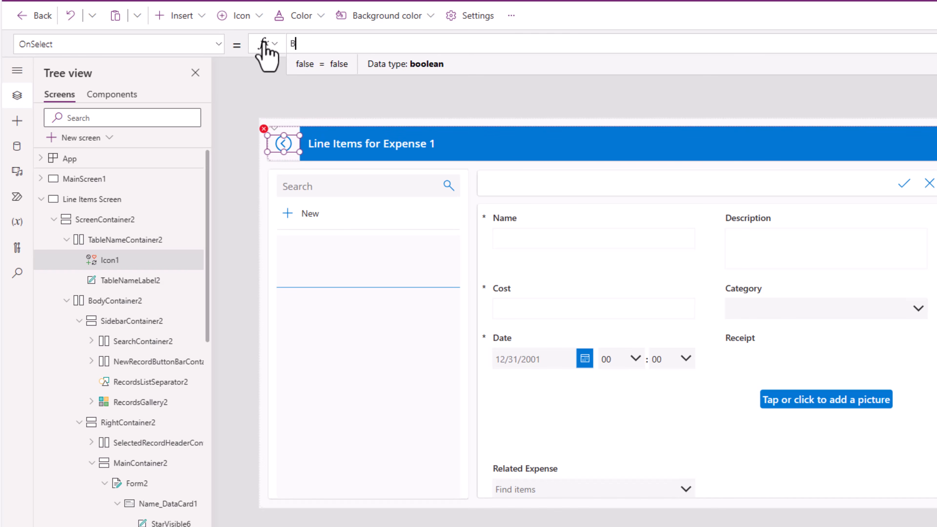
type("VBack()")
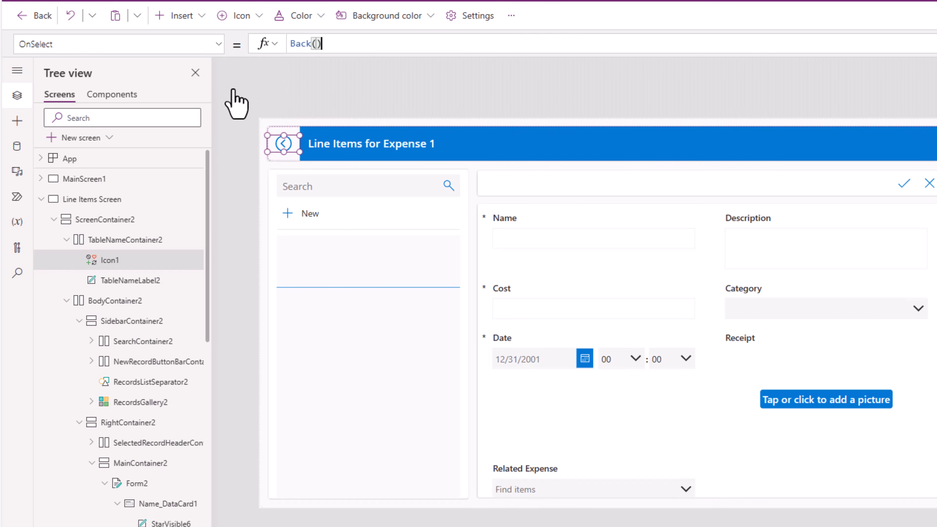
- Preview the app from MainScreen1, open the line items of the Lunch expense, and return with the back arrow
left_click(121, 181)
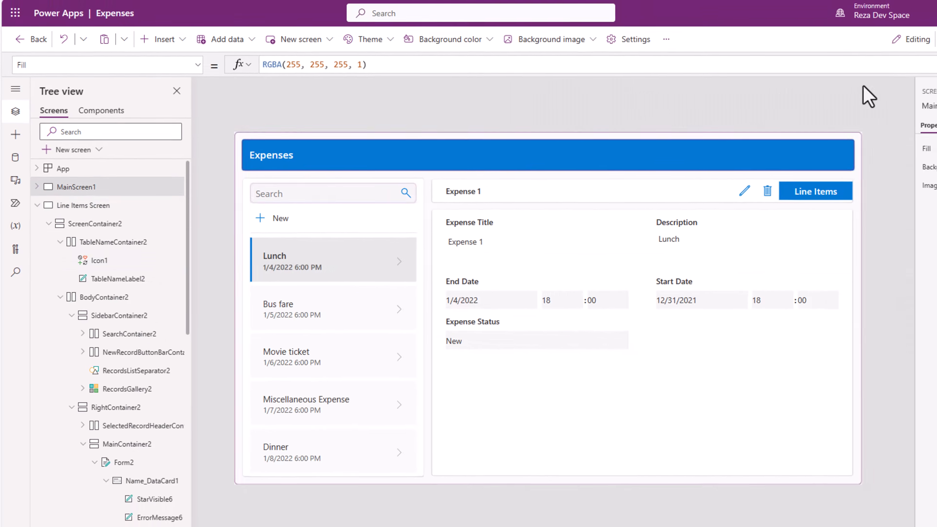
left_click(898, 68)
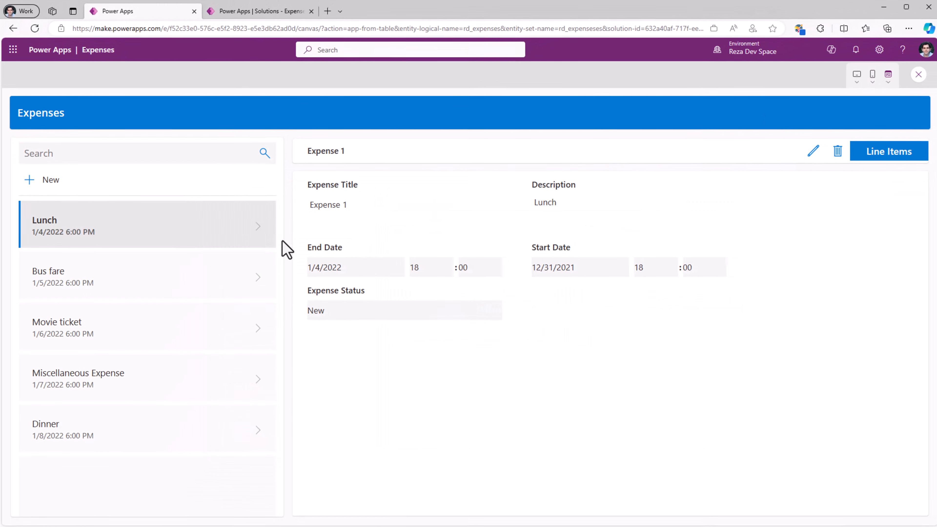
left_click(256, 285)
left_click(259, 246)
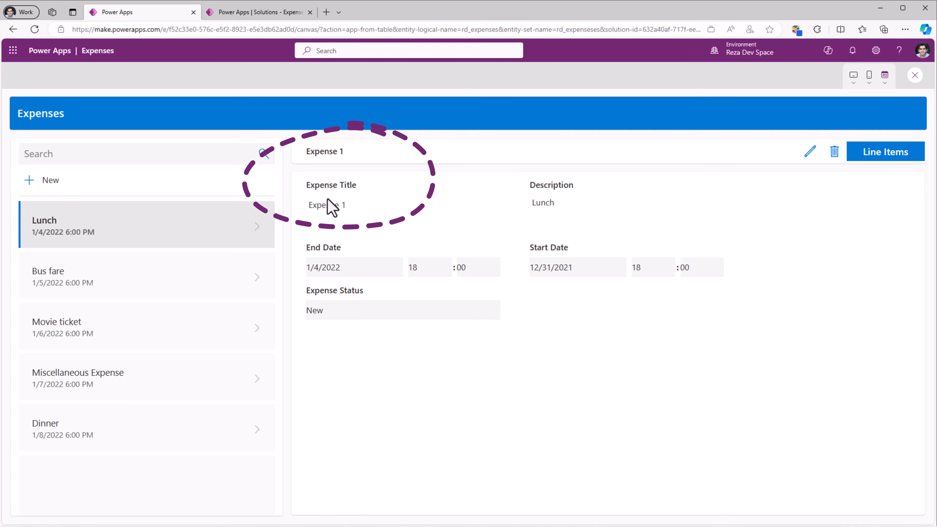
left_click(876, 162)
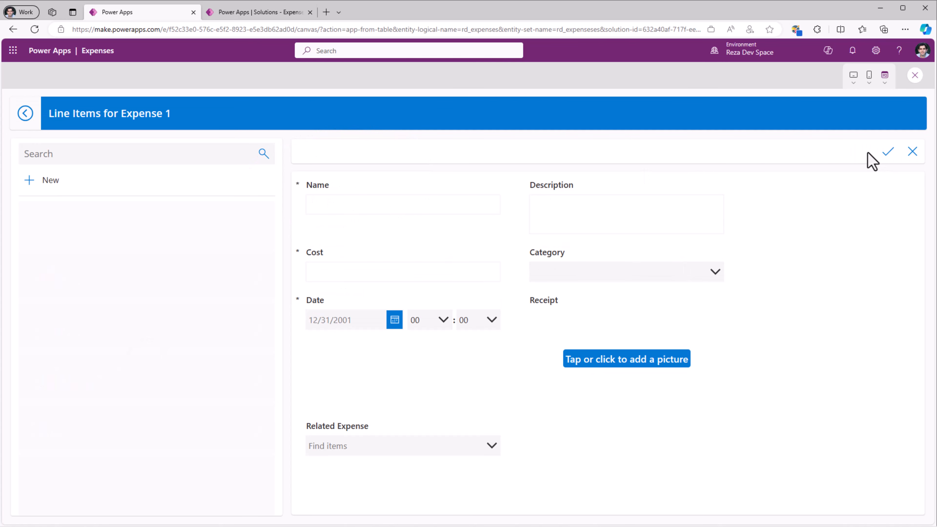
left_click(26, 115)
- Open the line items of the Bus fare expense, check the Related Expense choices, and close the preview
left_click(253, 290)
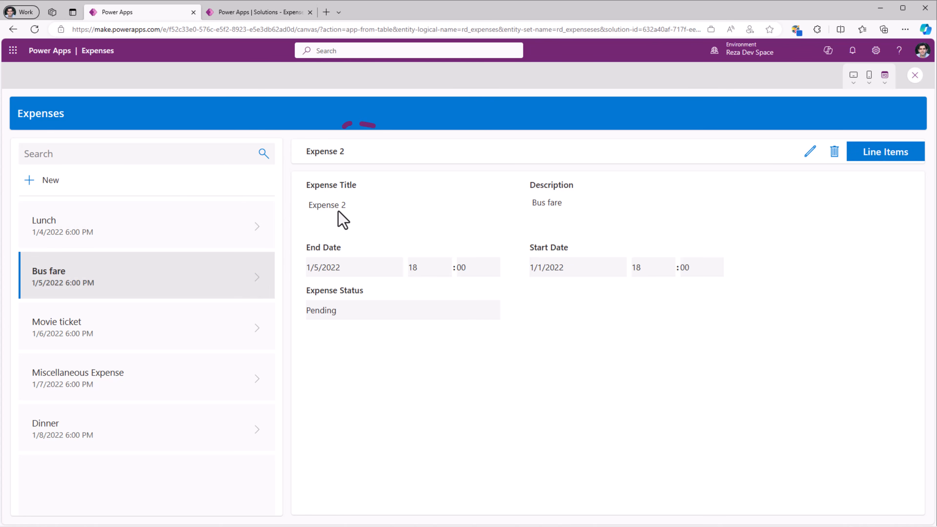
left_click(877, 161)
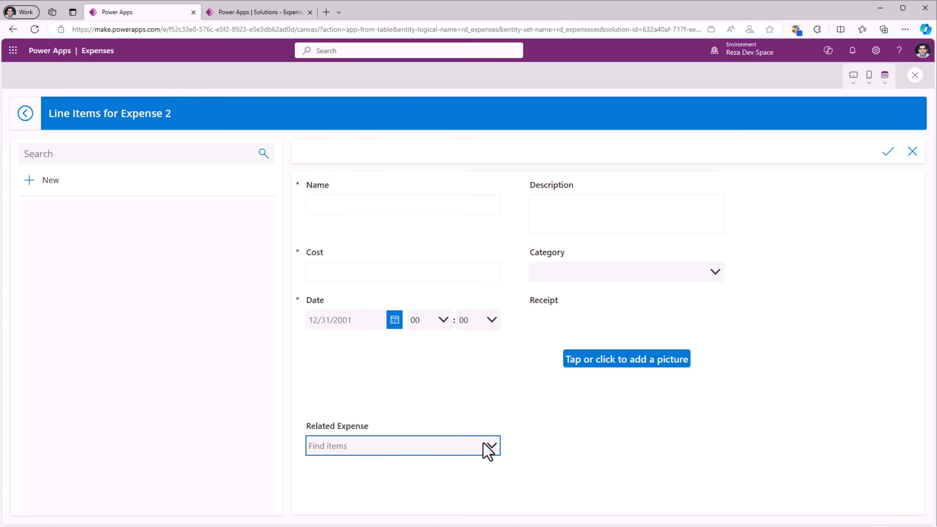
left_click(490, 447)
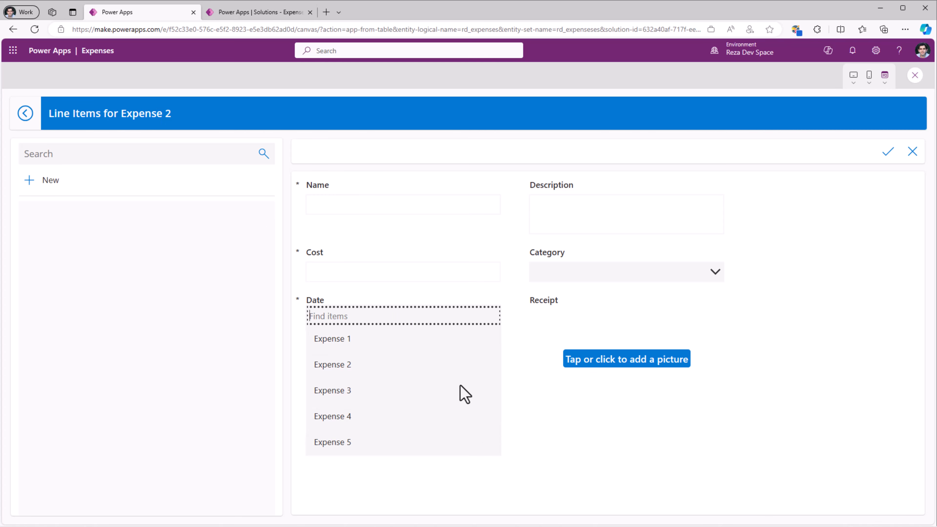
key("Escape")
- Unlock the Related Expense card on the Line Items form and set its Default formula to 'Expenses Gallery'.Selected
left_click(432, 430)
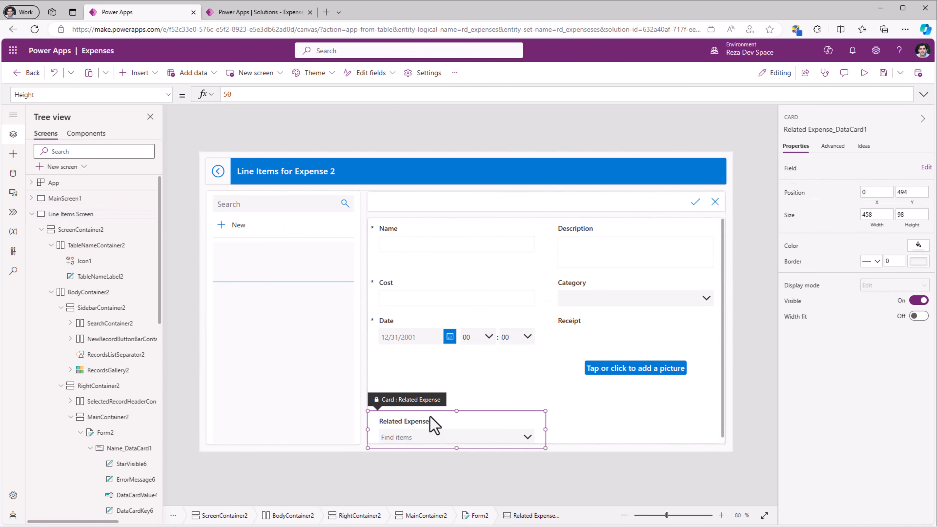
left_click(832, 146)
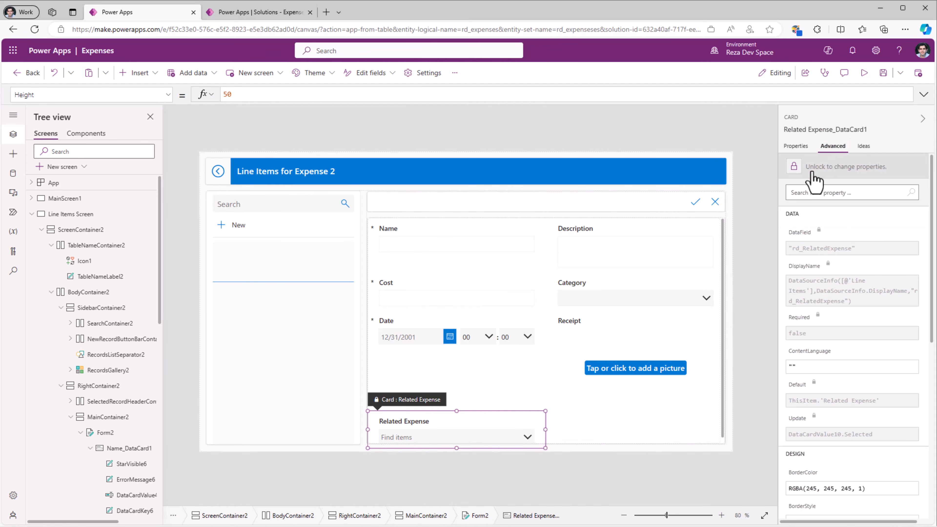
left_click(136, 94)
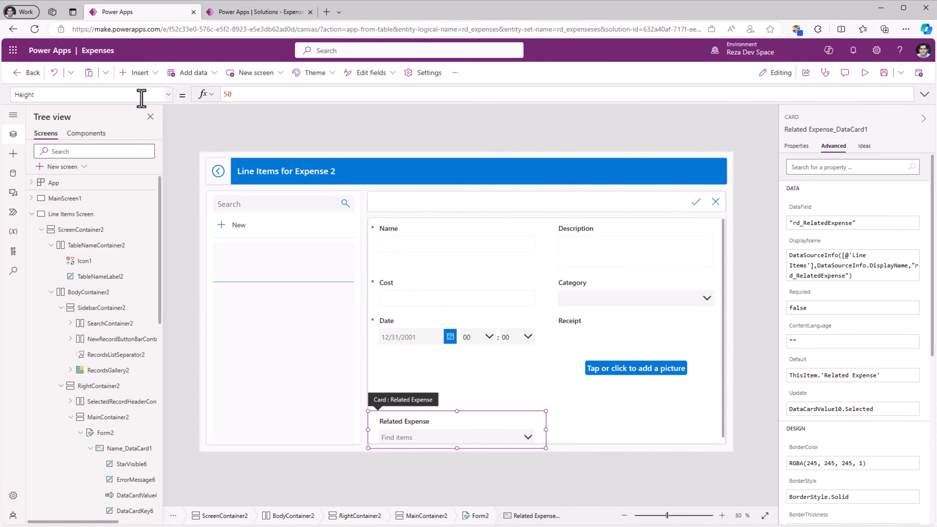
type("def")
left_click(90, 95)
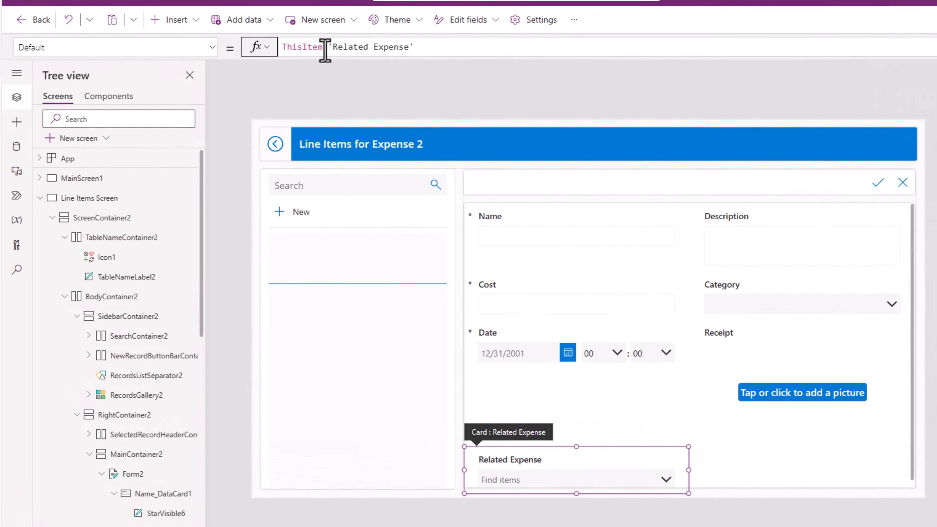
left_click(281, 78)
key("ctrl+a")
type("expense")
key("Down")
key("Down")
key("Down")
key("Down")
key("Down")
key("Down")
key("Down")
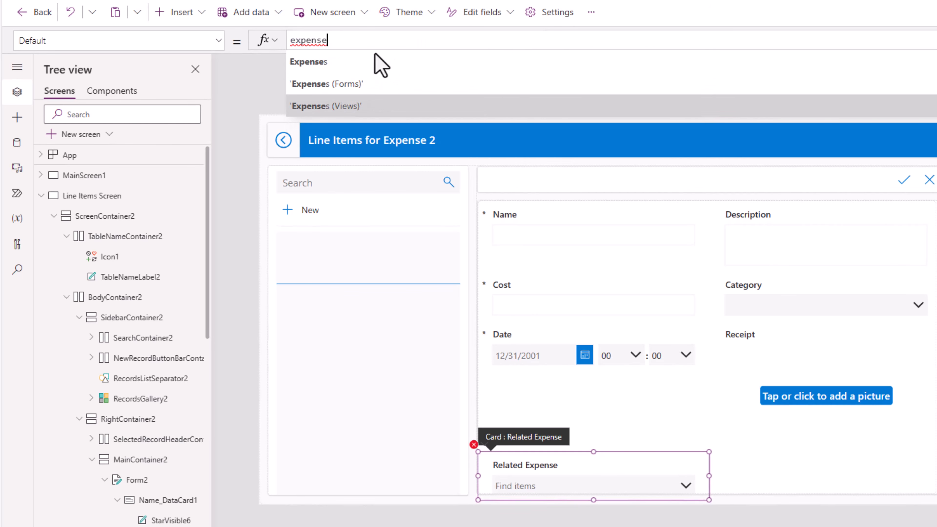
key("Return")
type(".se")
key("Return")
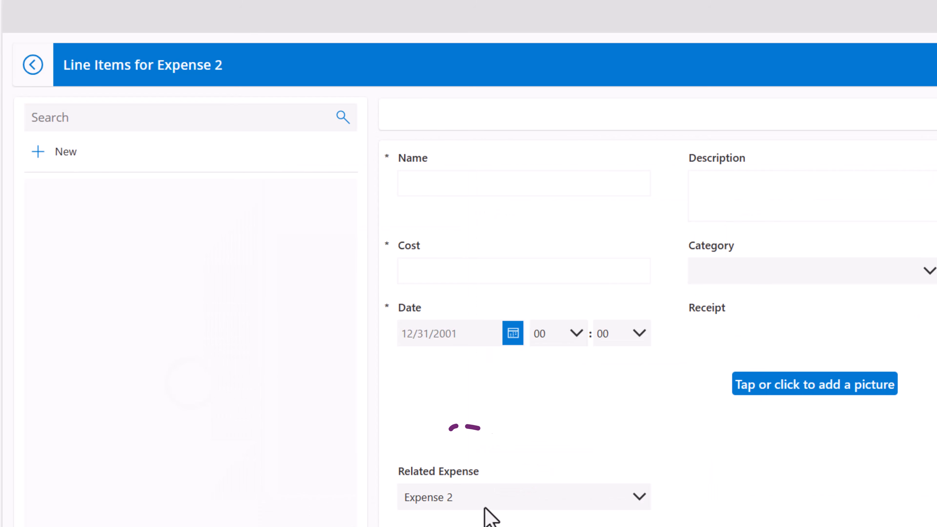
- In the preview, go back to Expenses, open the line items of the Lunch expense to check Related Expense, and close the preview
left_click(33, 66)
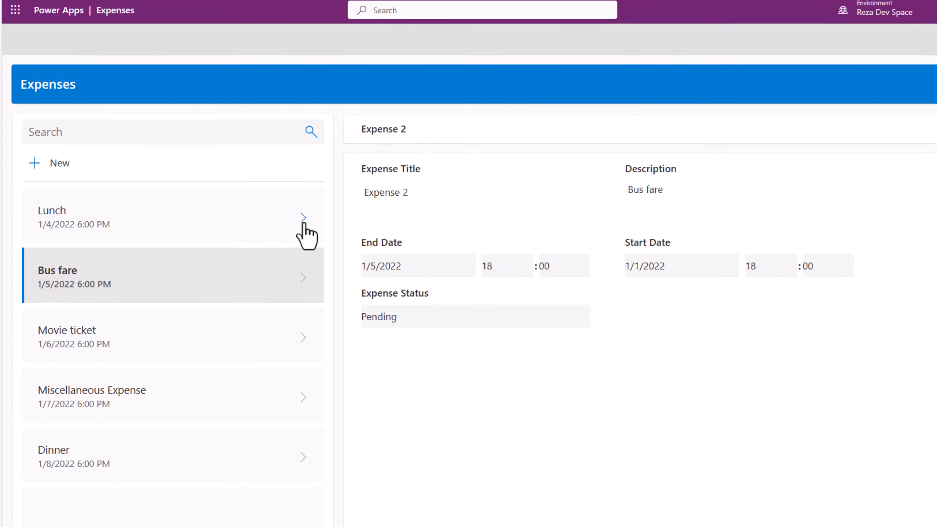
left_click(303, 224)
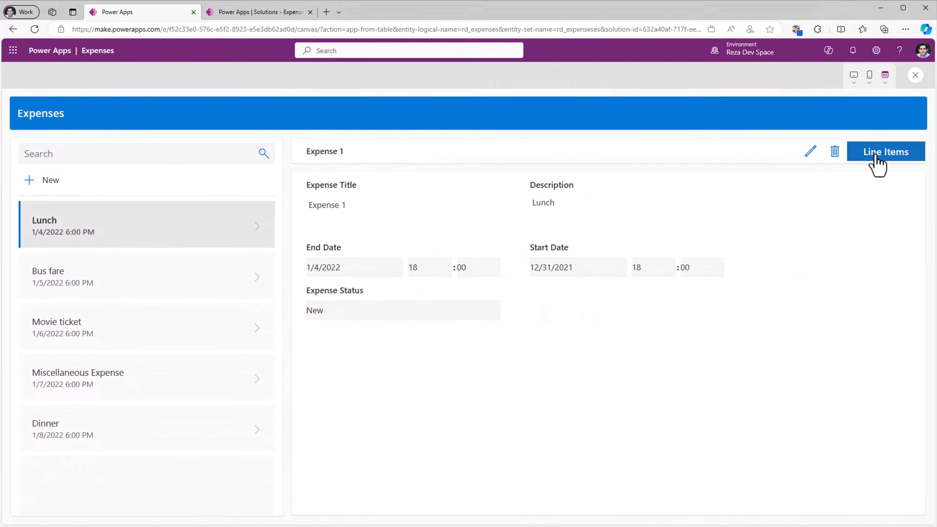
left_click(875, 156)
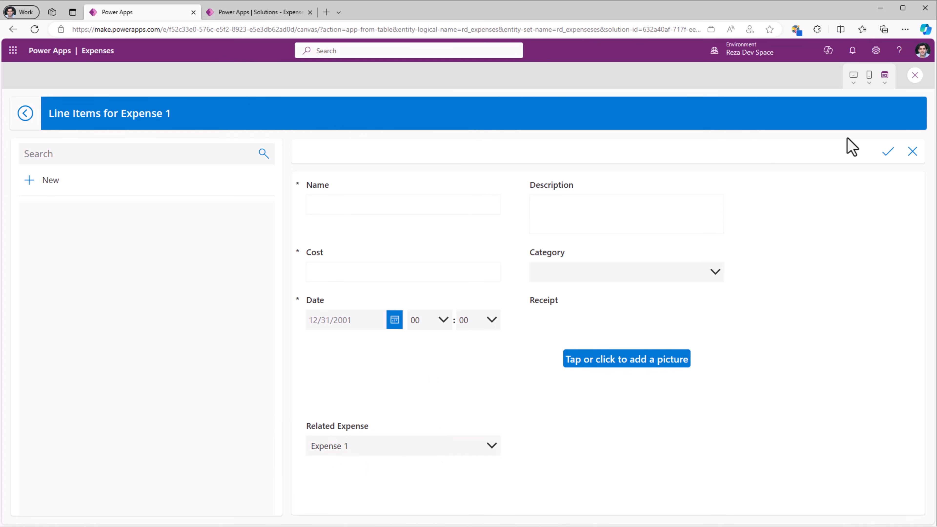
left_click(915, 76)
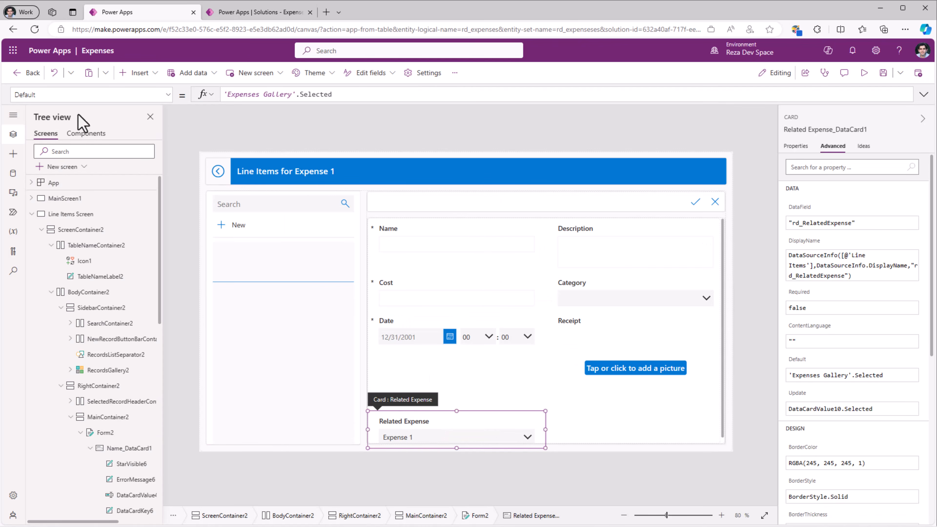
- Set the Related Expense card's Visible property to false
left_click(52, 94)
type("Visi")
key("Return")
double_click(248, 94)
type("false")
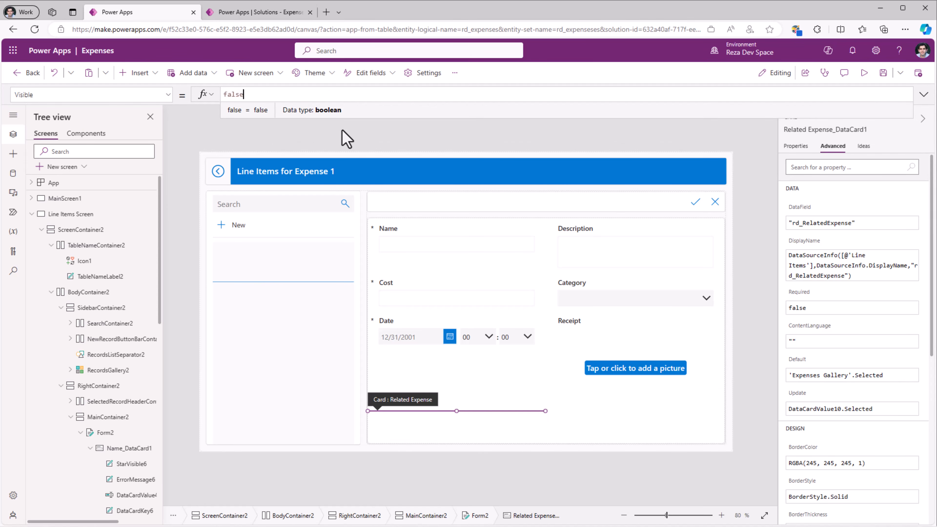
- In the preview, fill in a line item for Expense 1: name Food, cost 45, category Food, date 11/9/2023
left_click(863, 73)
left_click(385, 211)
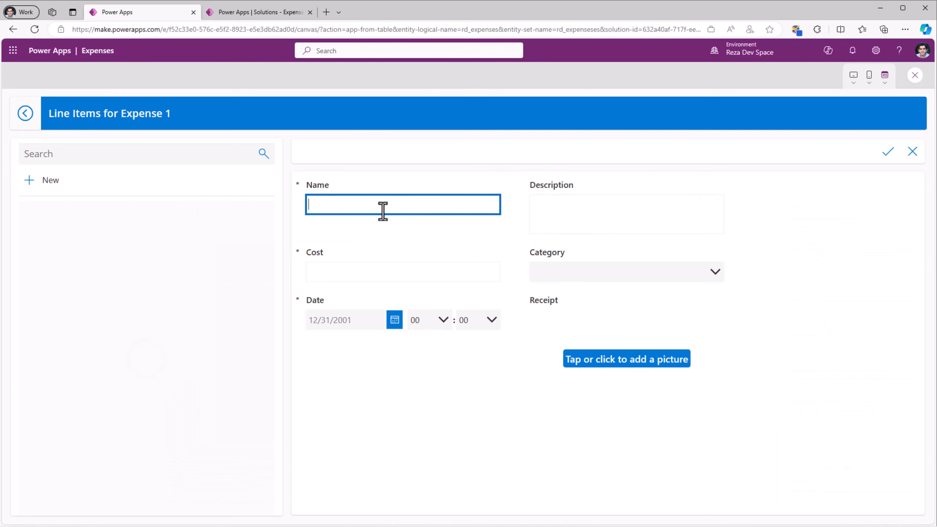
left_click(422, 273)
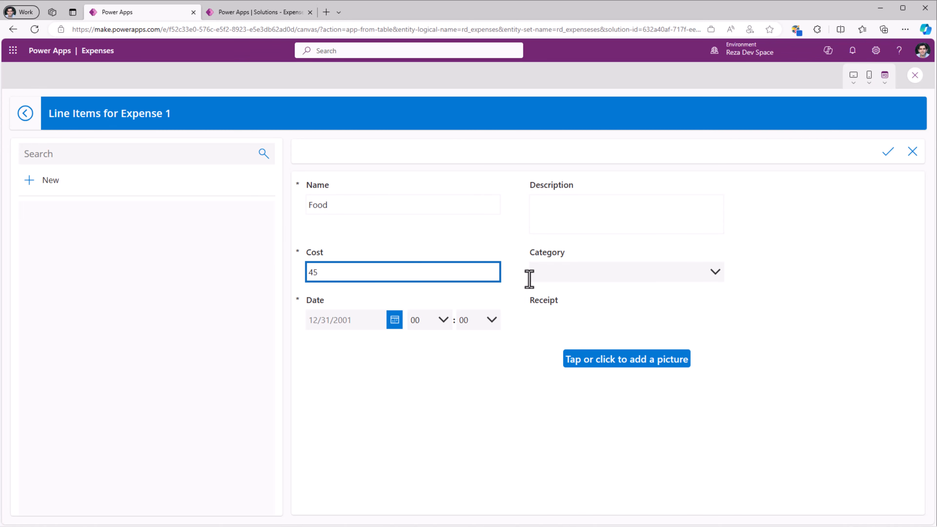
left_click(548, 280)
left_click(552, 282)
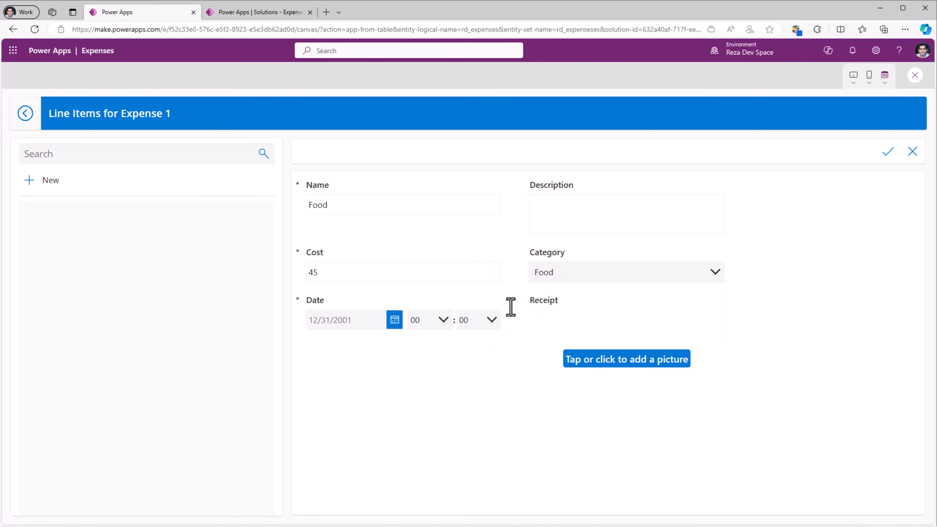
left_click(394, 321)
left_click(123, 487)
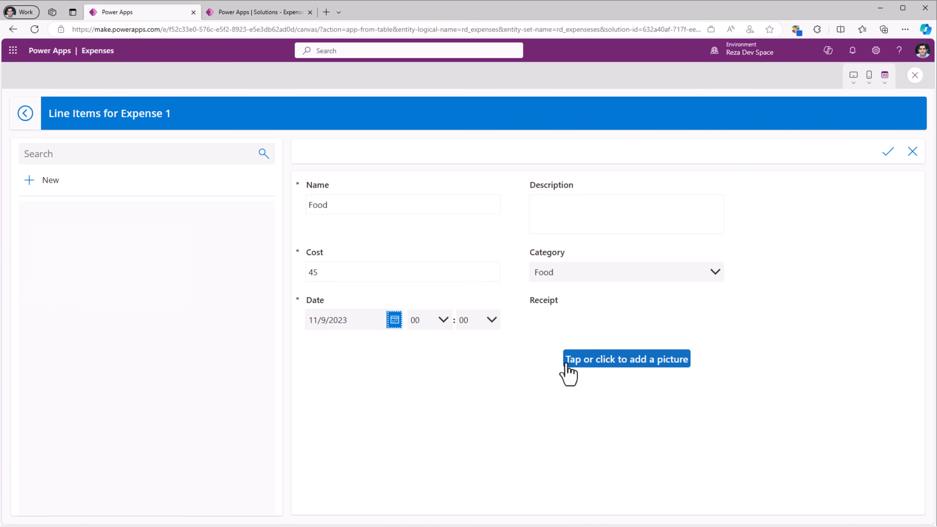
- Attach food.jpg as the line item's receipt, save the record, and close the preview
left_click(606, 367)
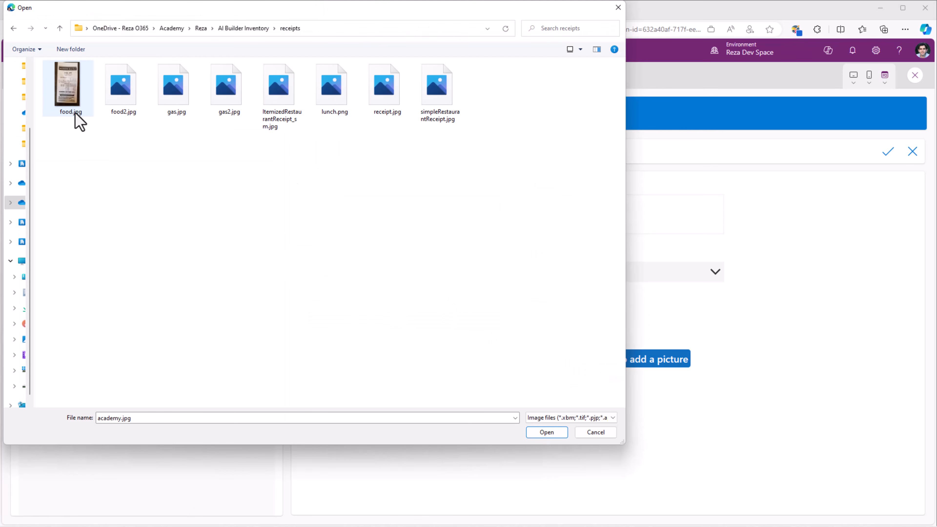
double_click(76, 79)
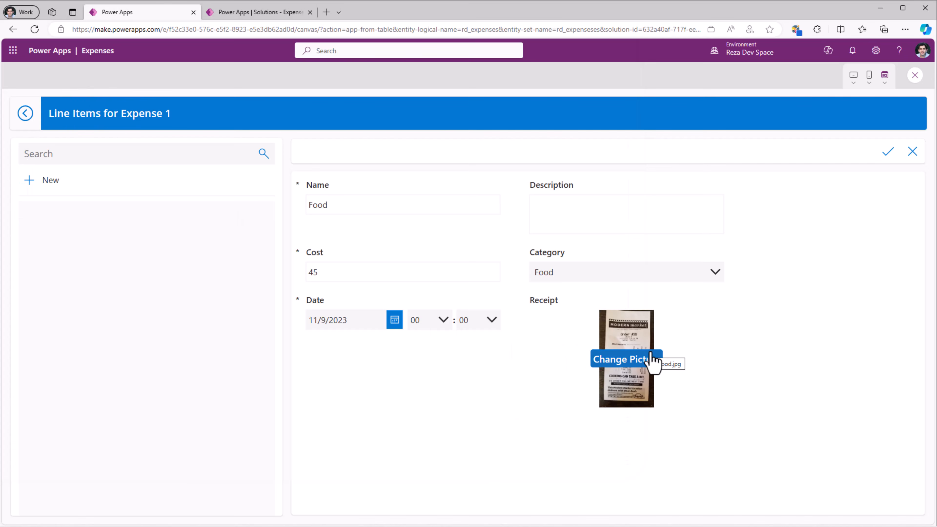
left_click(892, 152)
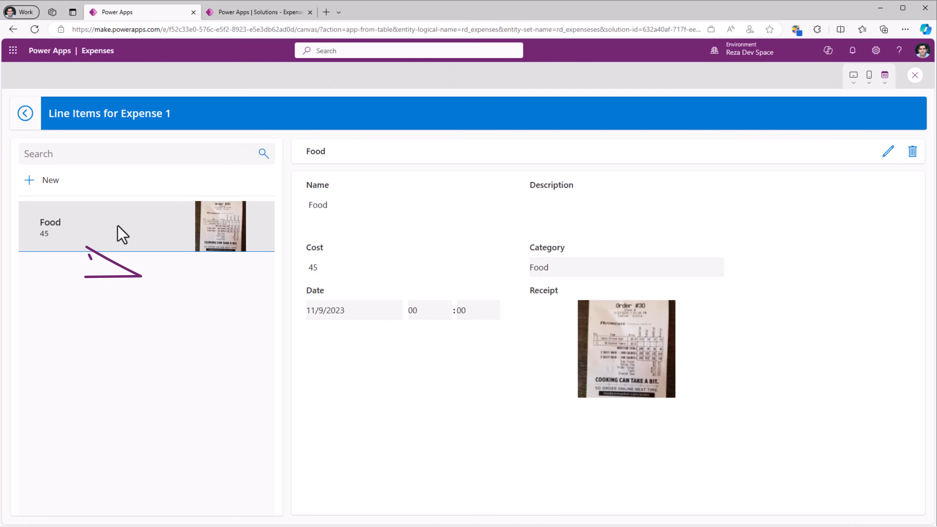
key("Escape")
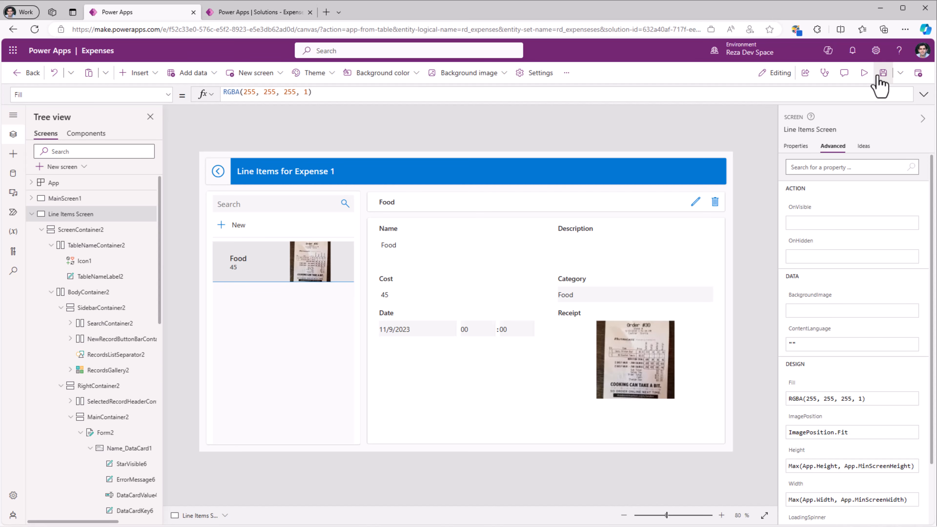
- Save the Expenses app and publish this version
left_click(882, 77)
left_click(917, 82)
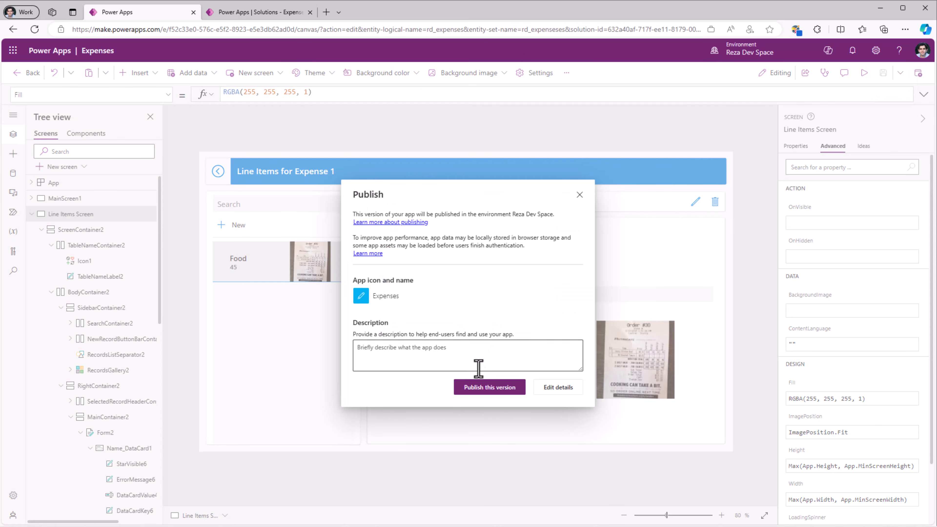
left_click(491, 387)
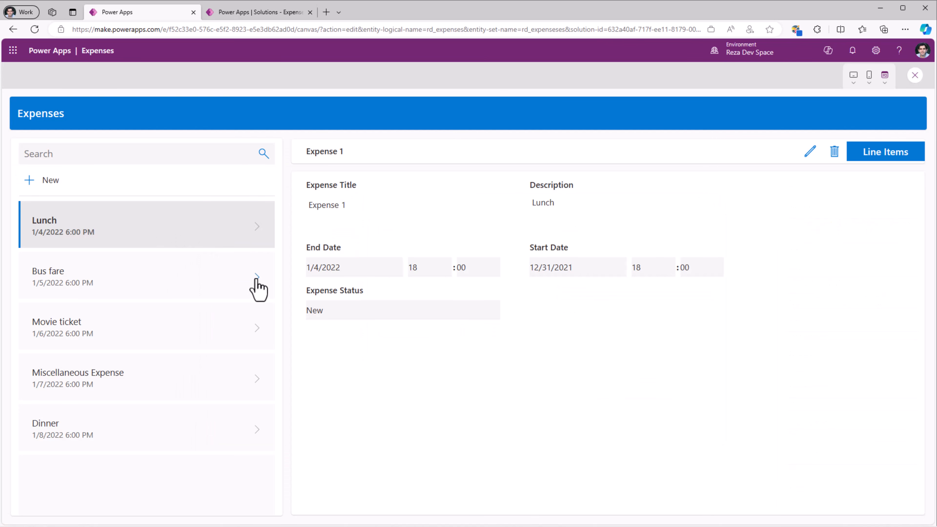
- In the preview, open the line items of the Bus fare expense to check which entries are listed, and close the preview
left_click(257, 280)
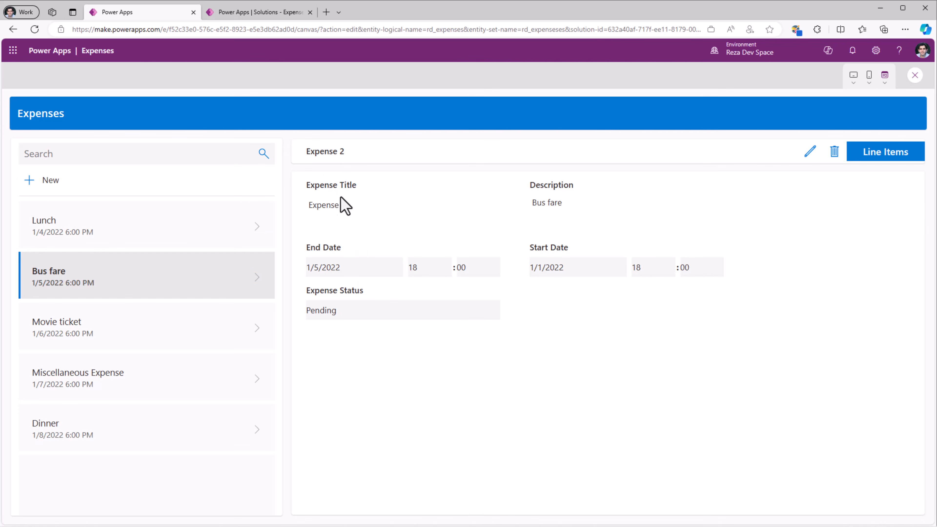
left_click(866, 163)
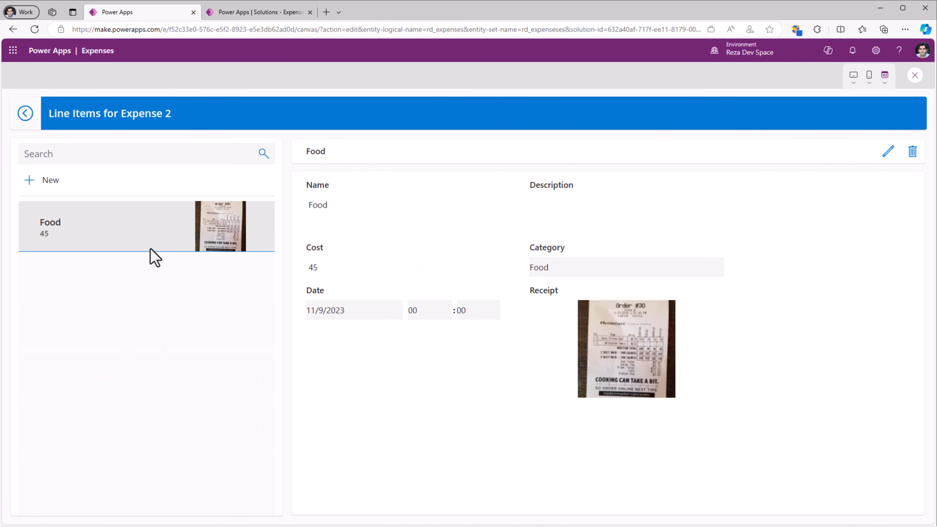
left_click(915, 75)
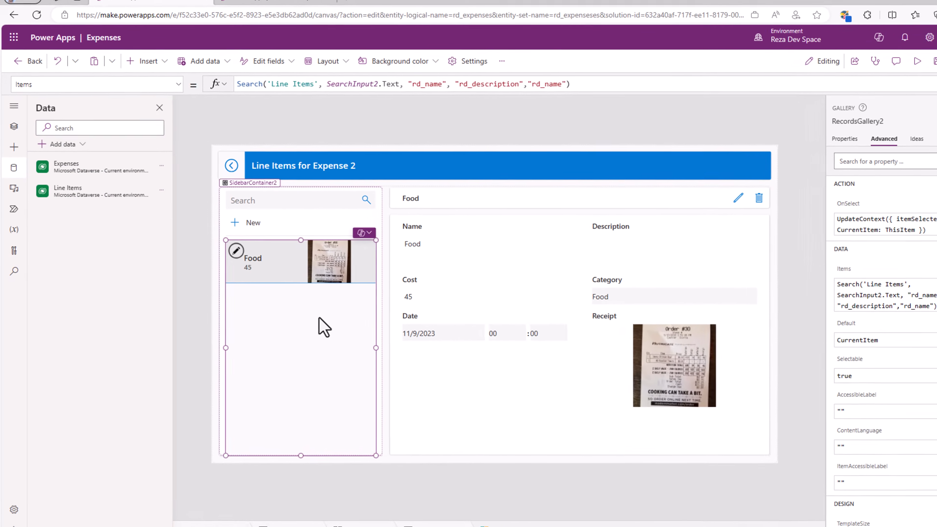
- In the line items gallery's Items formula, replace the Search source with 'Expenses Gallery'.Selected.'Line Items'
left_click(267, 84)
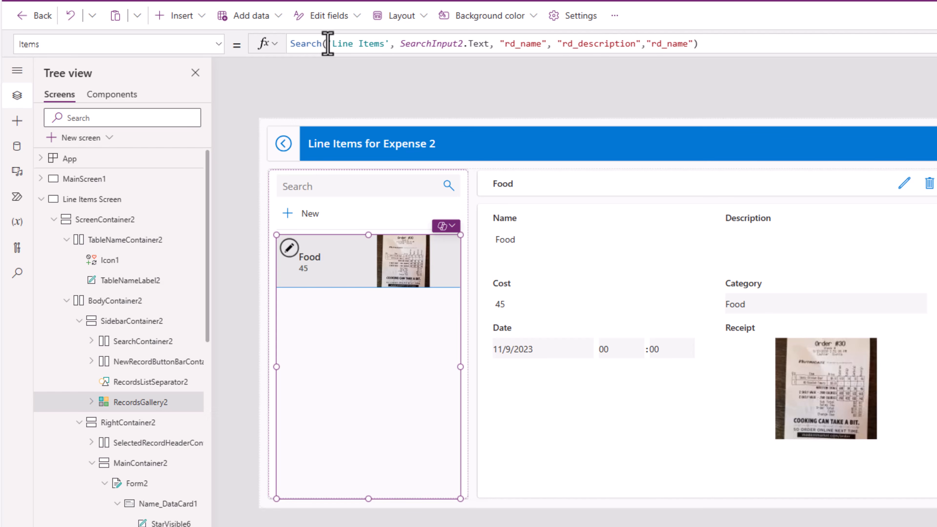
left_click_drag(327, 43, 390, 43)
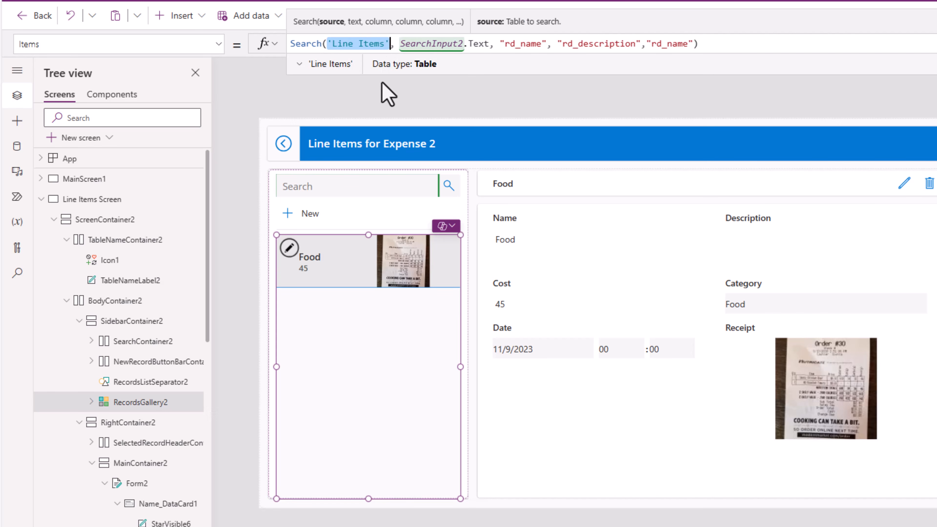
key("BackSpace")
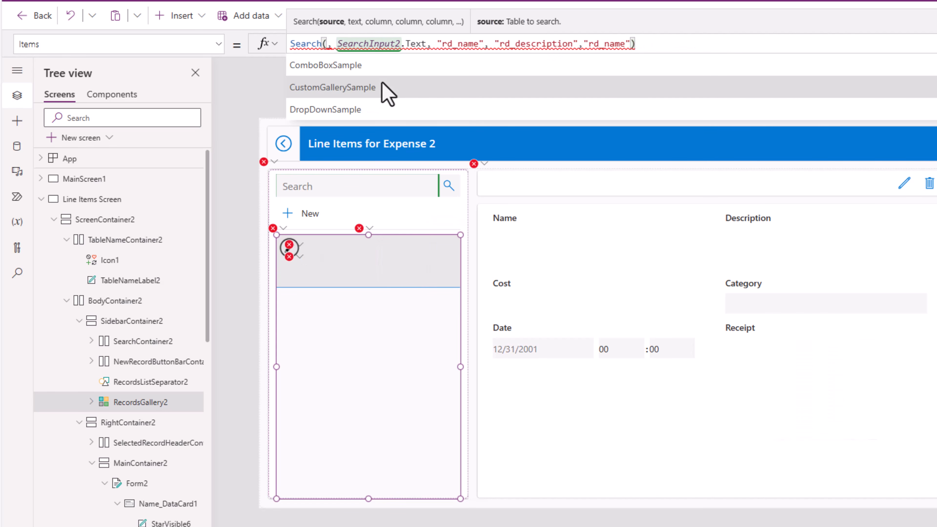
type("expense")
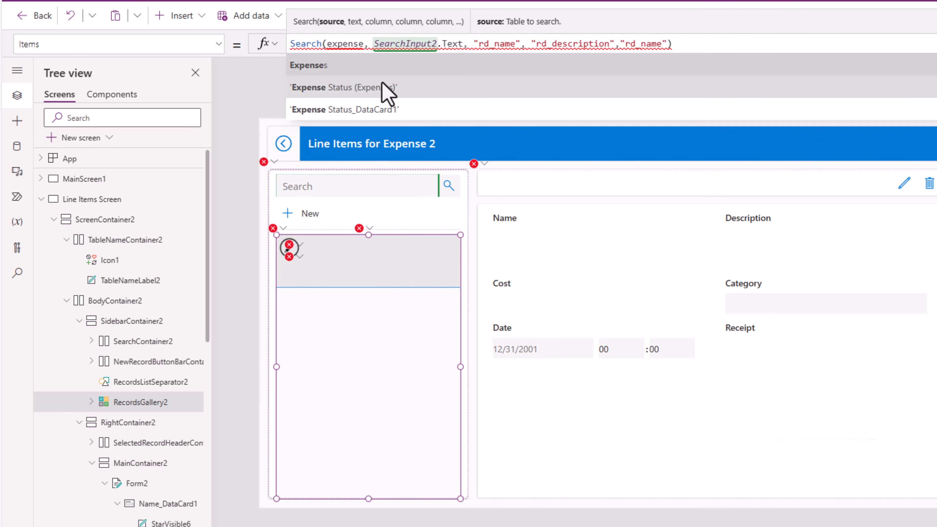
key("Tab")
type(".sel")
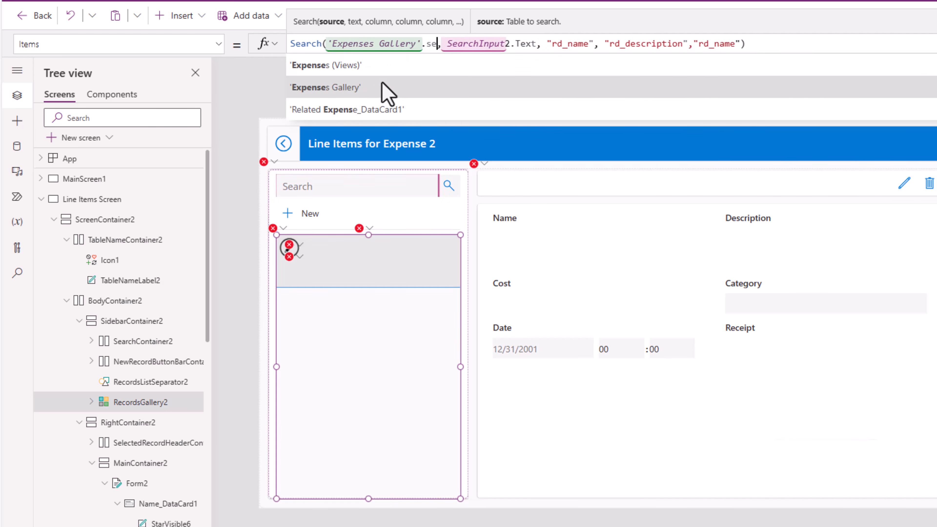
key("Tab")
type(".li")
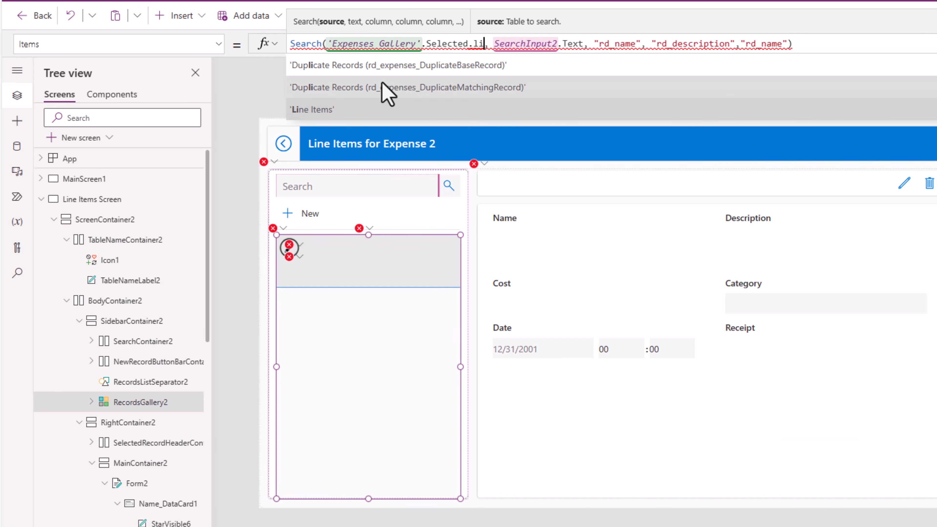
key("Tab")
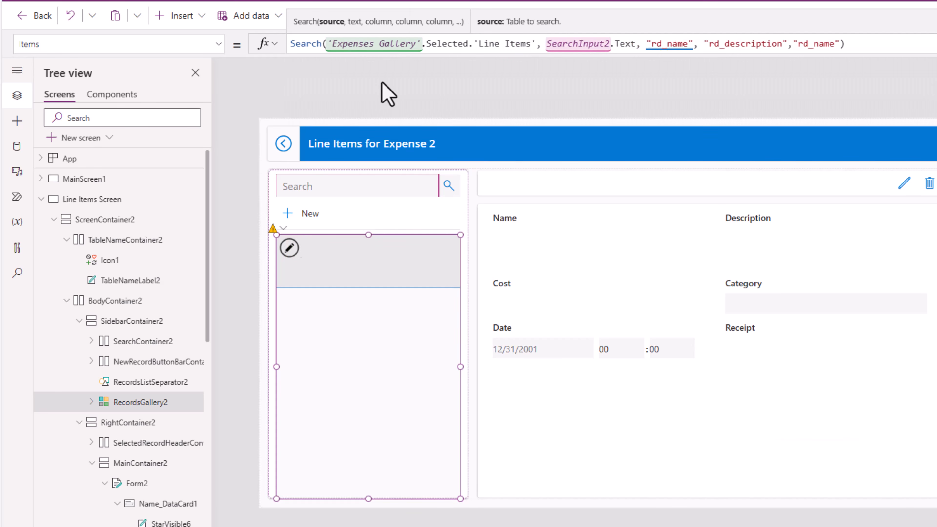
- Preview the app, go back to Expenses, and open the line items of the Lunch expense to check the filtered list
key("F5")
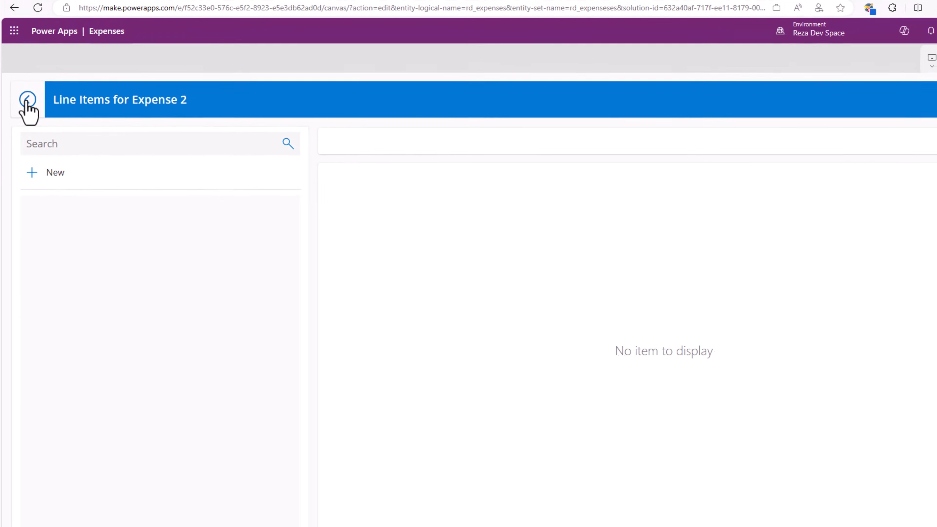
left_click(31, 79)
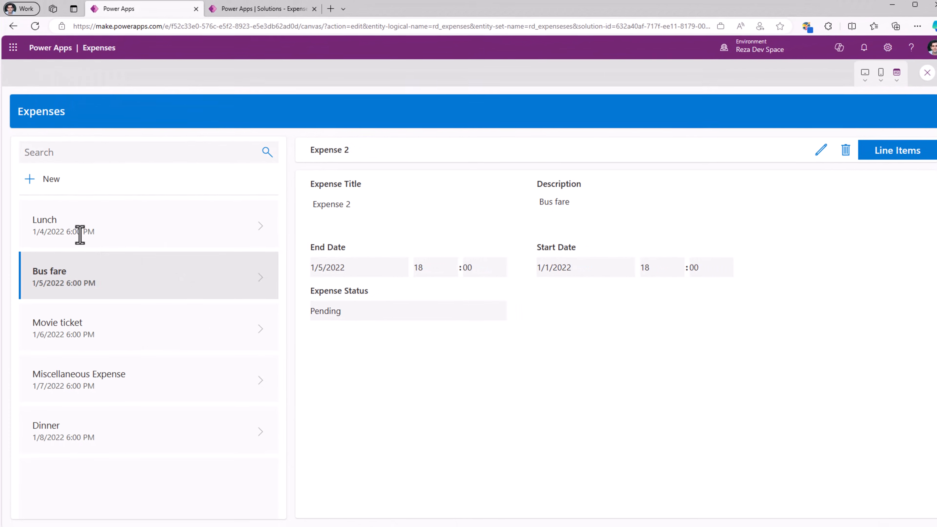
left_click(80, 235)
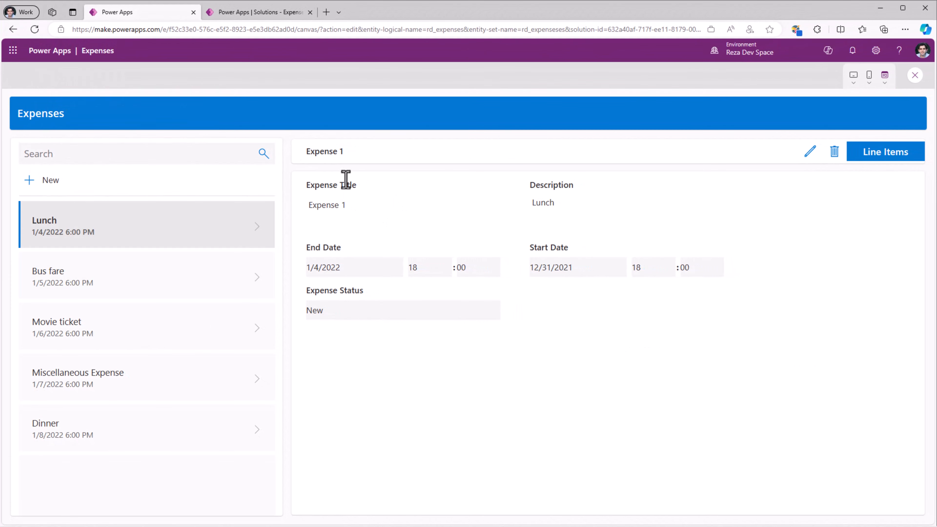
left_click(877, 159)
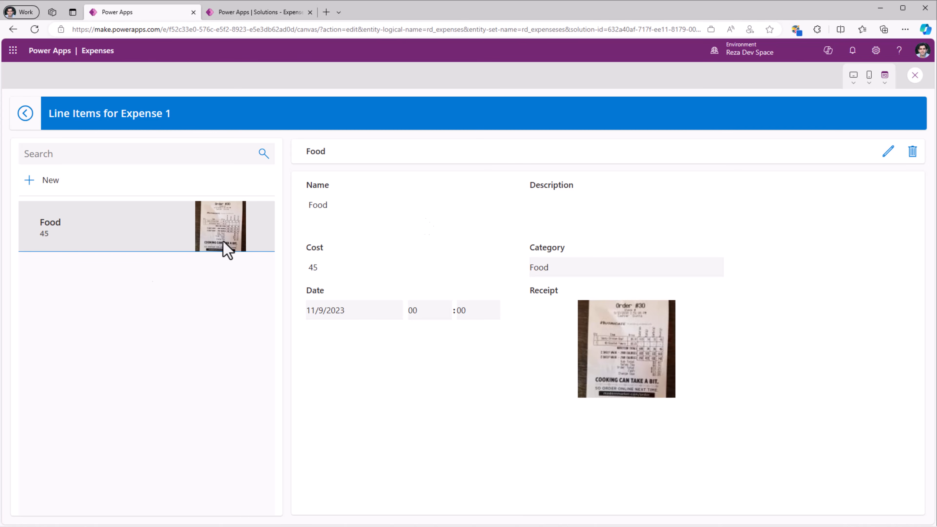
- Create another line item for Expense 1 and save it
left_click(42, 183)
left_click(333, 206)
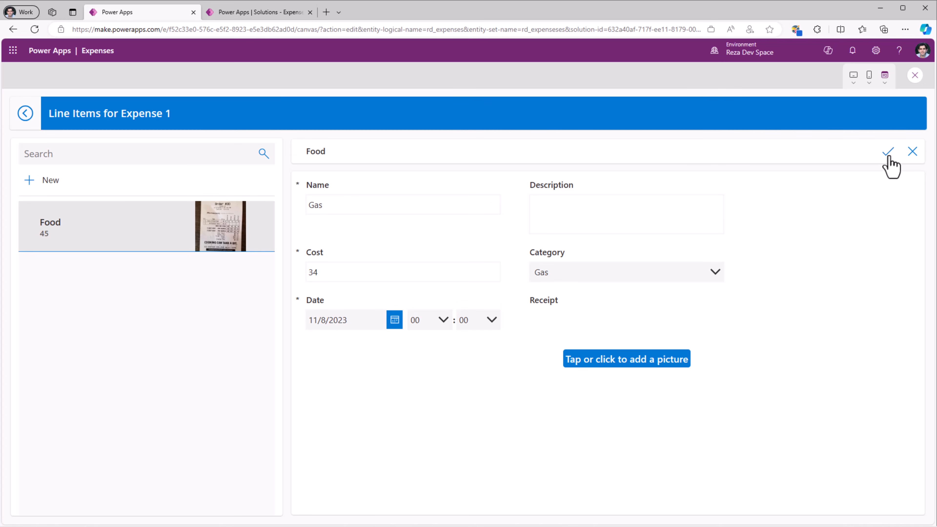
left_click(888, 154)
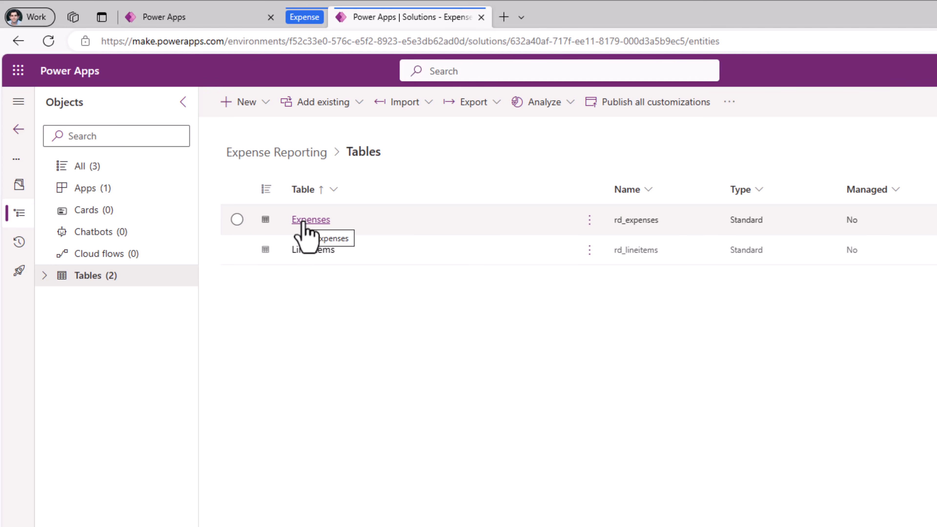
- In the Expense Reporting solution, create a new table with the display name Cost Center
left_click(249, 104)
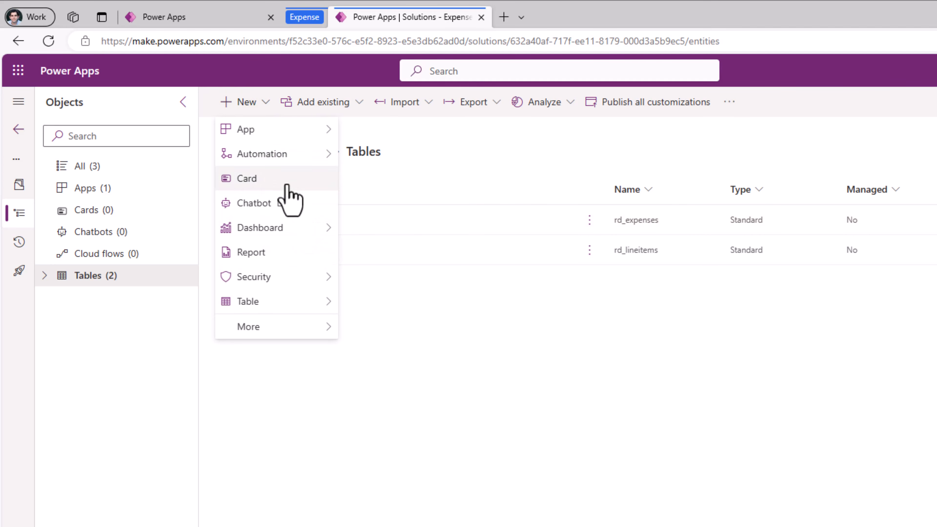
mouse_move(292, 297)
left_click(380, 307)
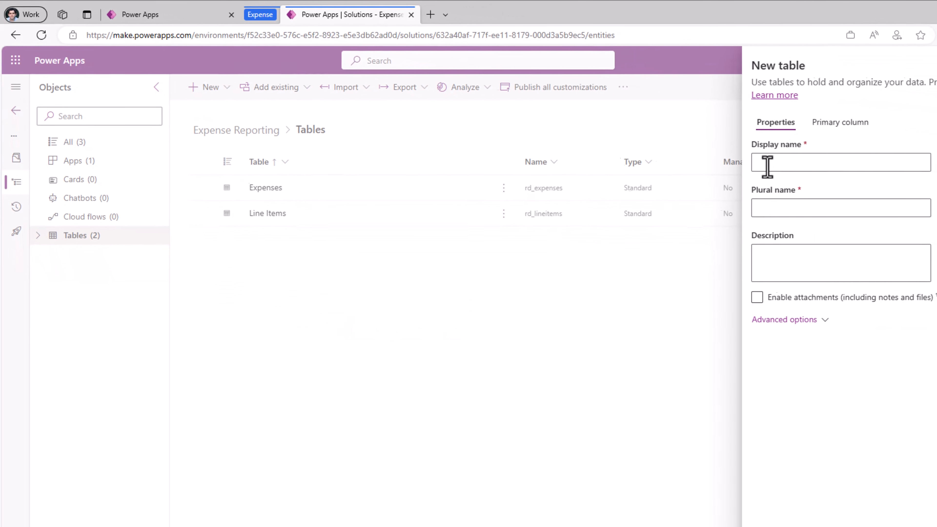
left_click(767, 166)
type("Cost Center")
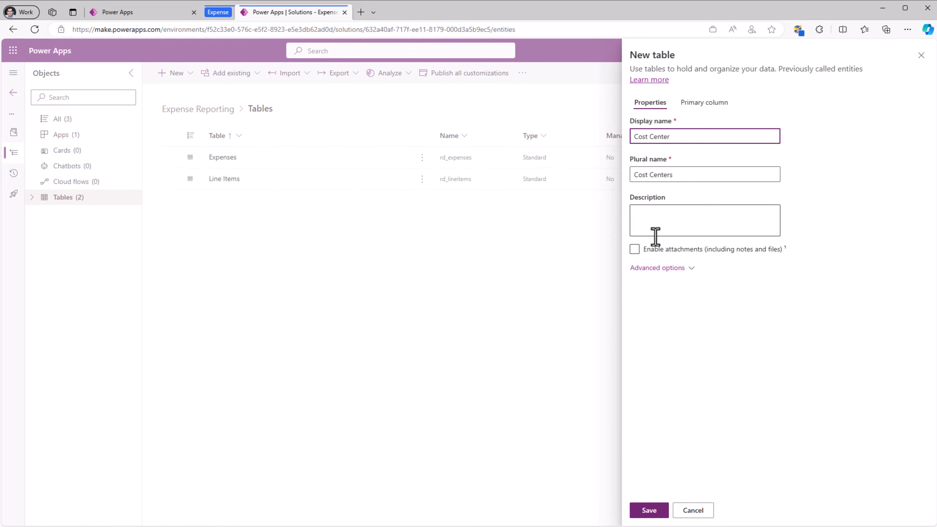
left_click(653, 509)
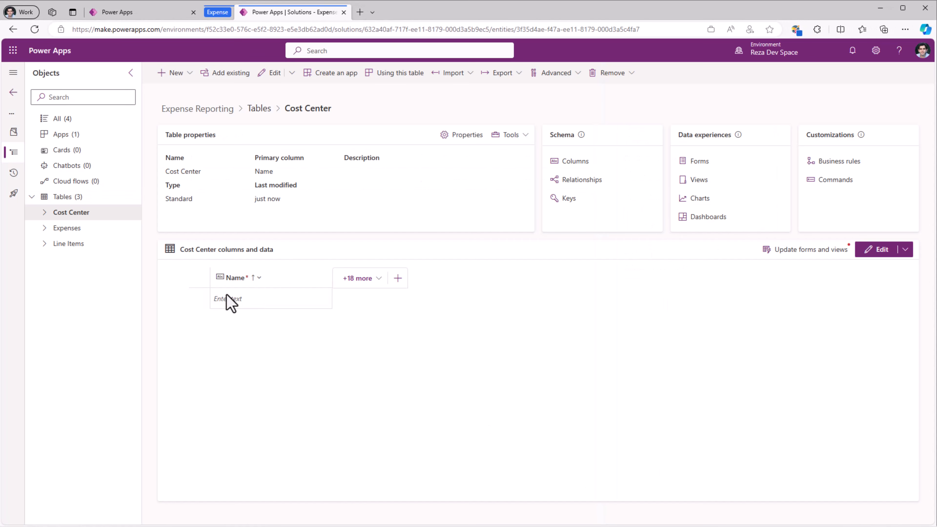
- Add a single-line text column named Approvers to the Cost Center table
left_click(398, 278)
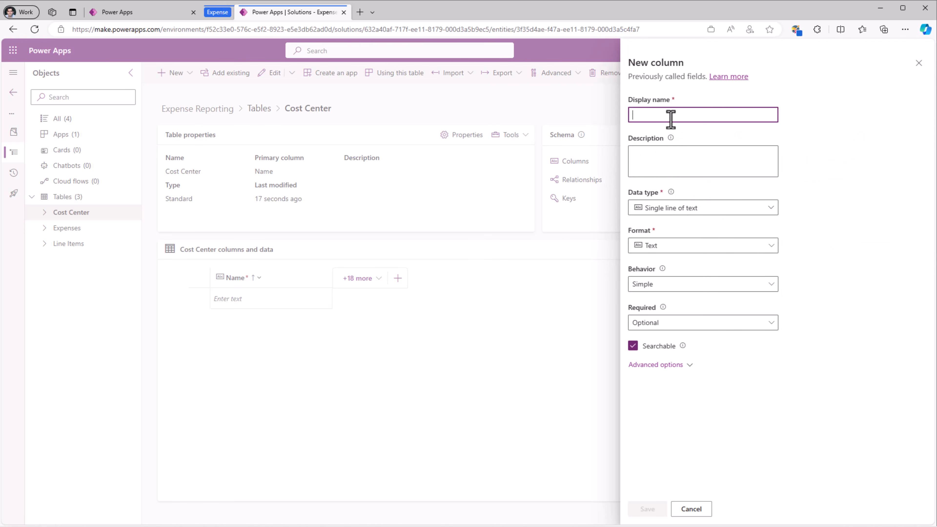
type("Appr")
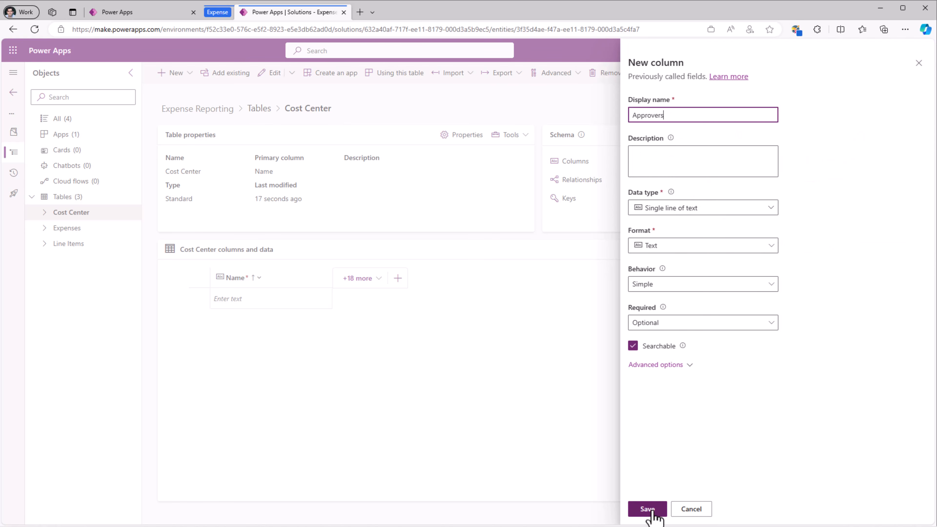
type("overs")
left_click(651, 511)
- Add two Cost Center rows named Microsoft and Contoso, then select the Approvers cell of the Microsoft row
left_click(246, 306)
type("M")
key("Tab")
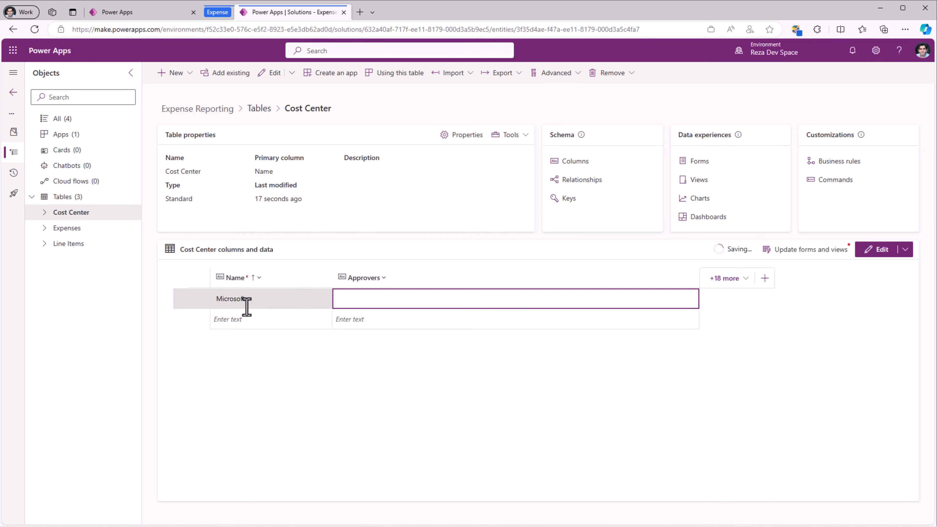
left_click(249, 319)
type("Contoso")
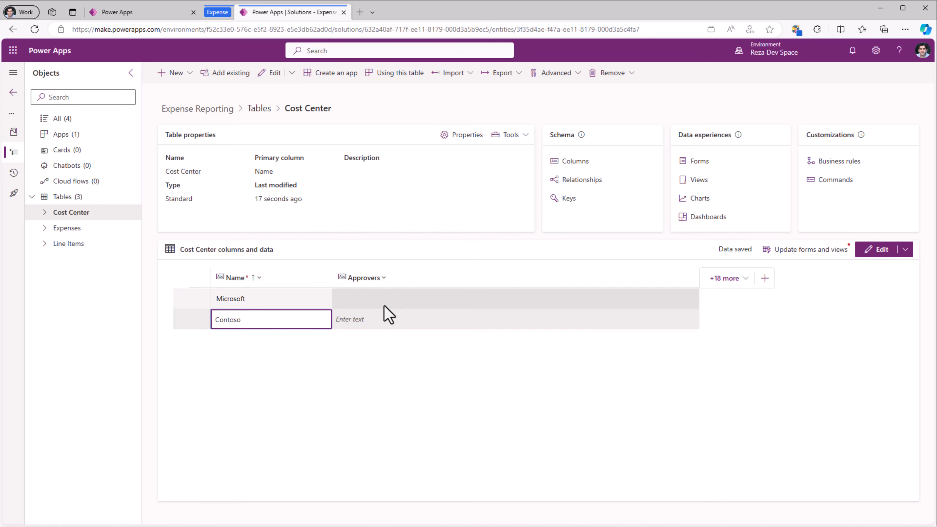
left_click(383, 298)
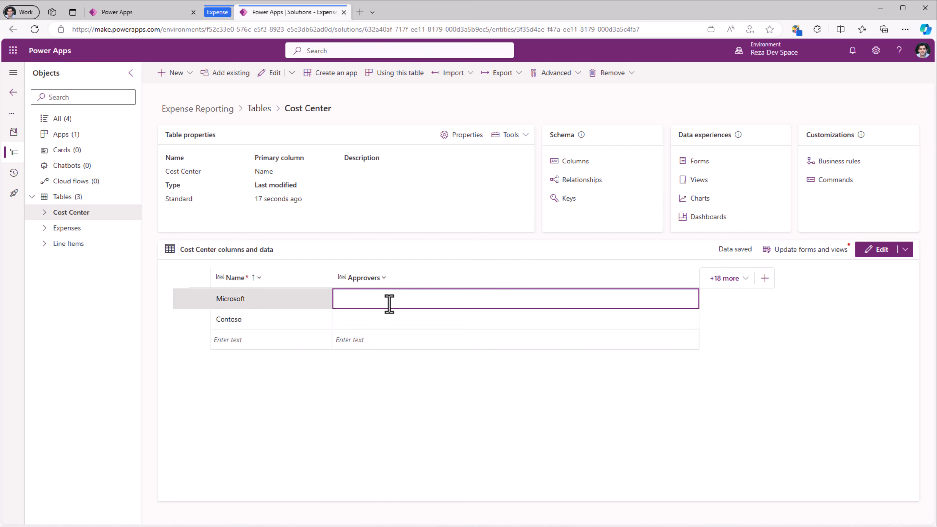
- Enter one approver e-mail address for the Microsoft row and two semicolon-separated approver e-mail addresses for the Contoso row
key("ctrl+v")
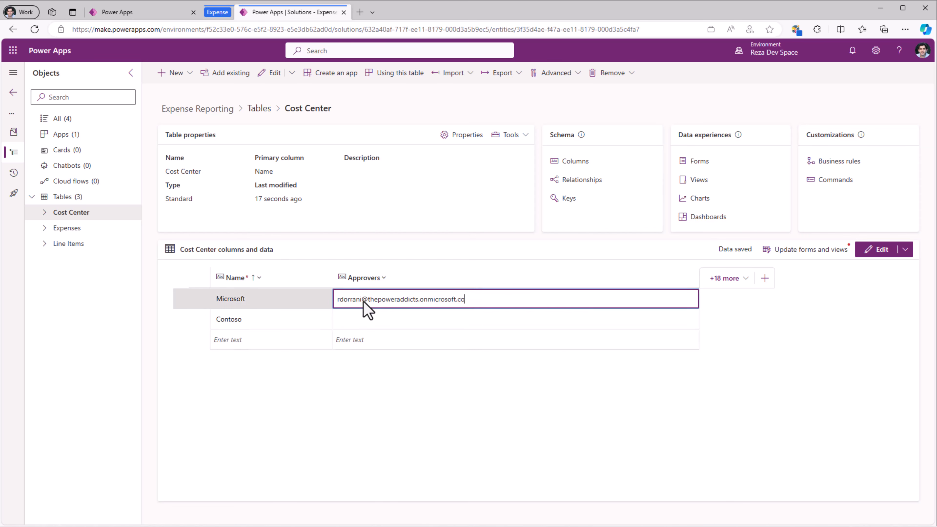
key("Return")
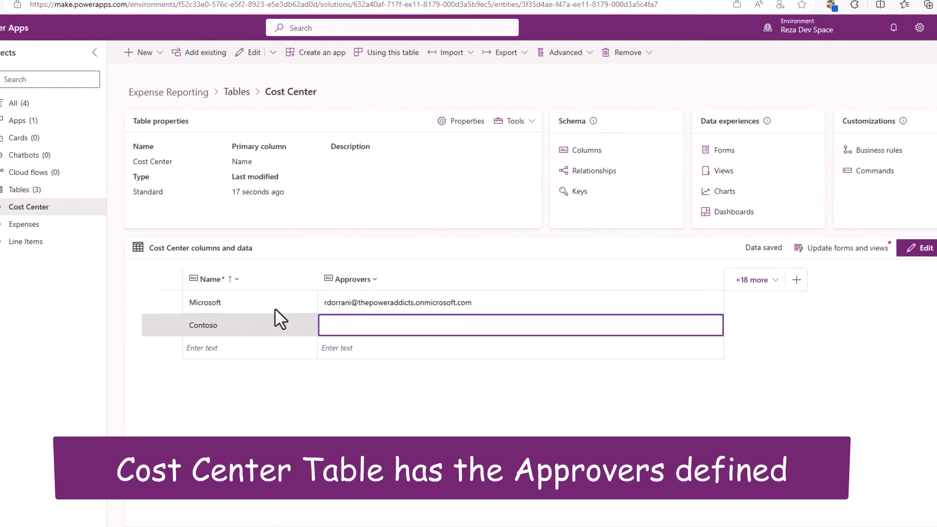
key("ctrl+v")
double_click(300, 338)
type("stabor")
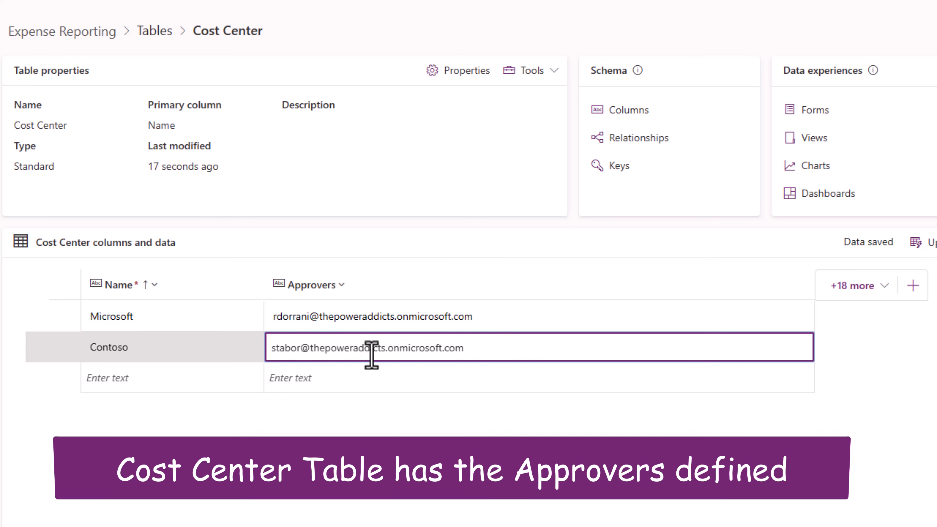
left_click(497, 356)
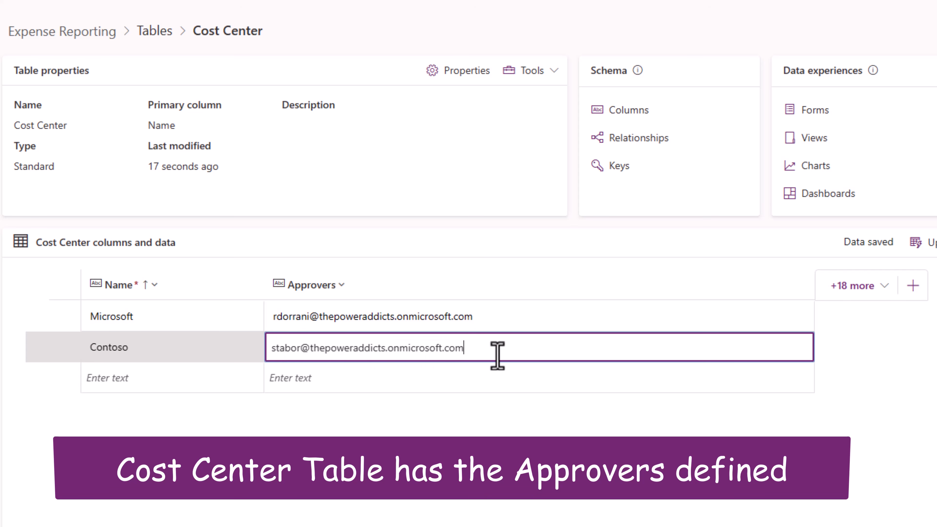
type(";")
key("ctrl+v")
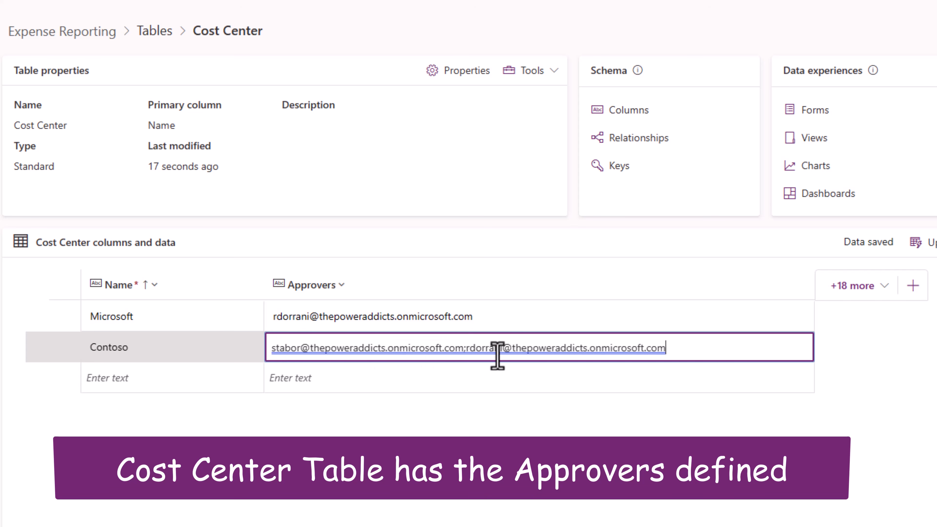
key("Return")
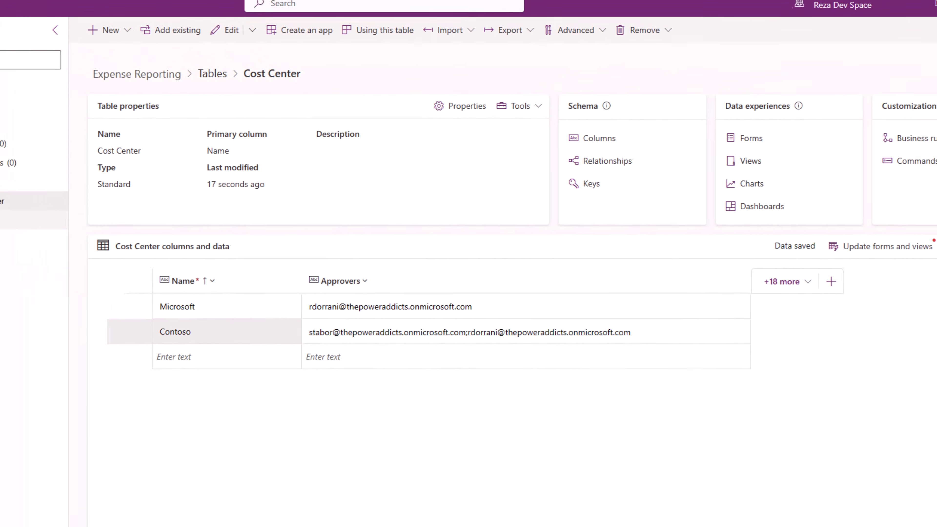
- Add a lookup column named Related Cost Center to the Expenses table, with Cost Center as its related table, and save it
left_click(21, 227)
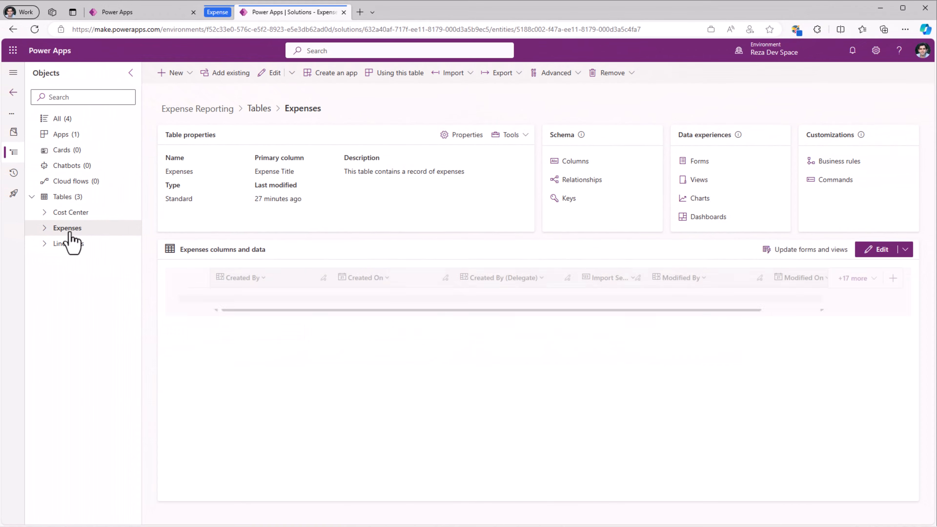
left_click(576, 163)
left_click(182, 79)
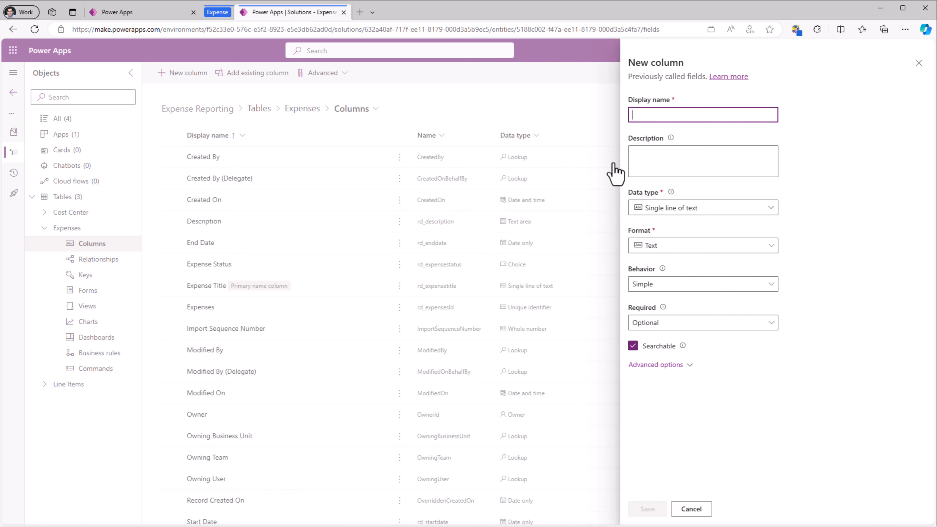
type("Related Cost Center")
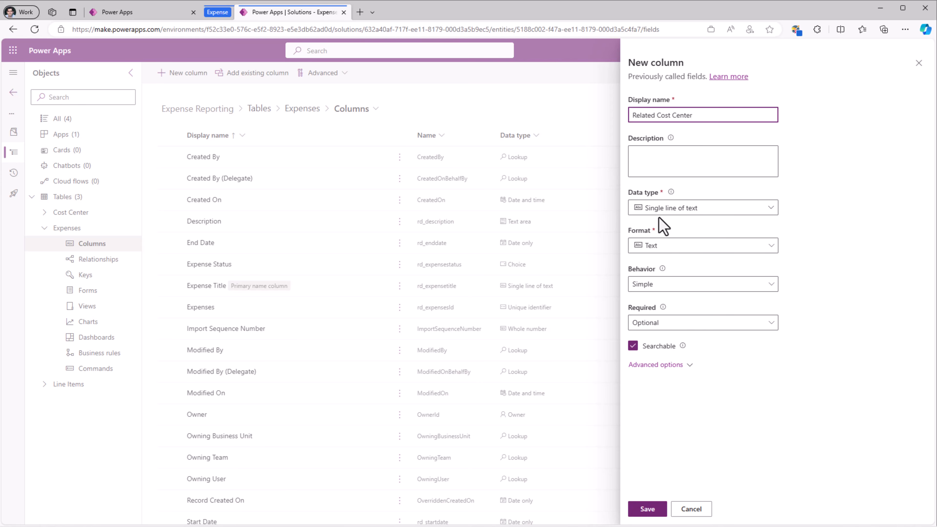
left_click(653, 209)
mouse_move(666, 301)
left_click(826, 303)
left_click(664, 304)
type("cost")
left_click(661, 322)
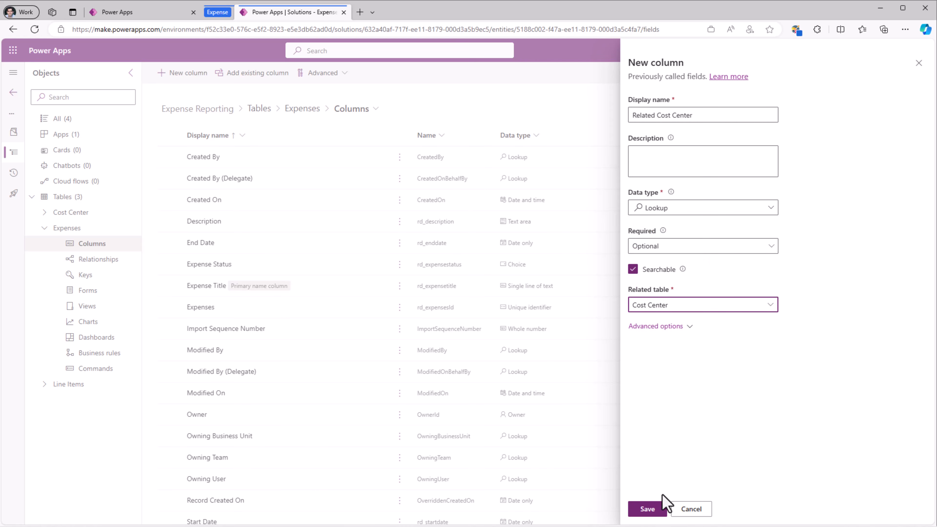
left_click(652, 509)
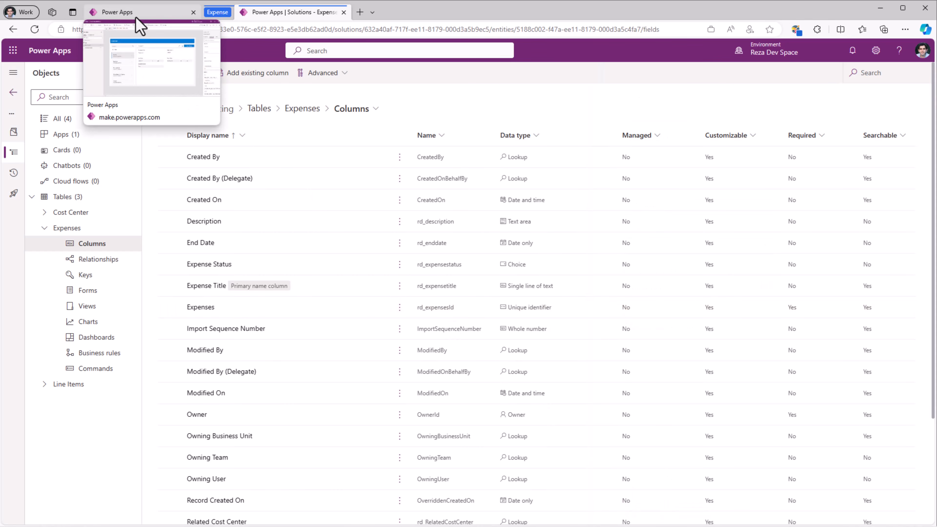
- Return to the Expenses canvas app in the editor and refresh its Expenses data source
left_click(136, 15)
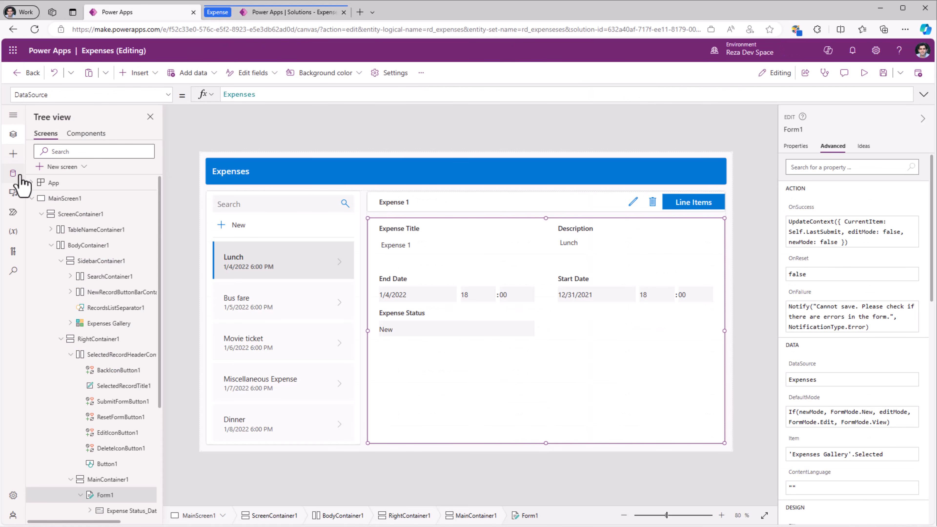
left_click(17, 174)
left_click(151, 172)
left_click(166, 188)
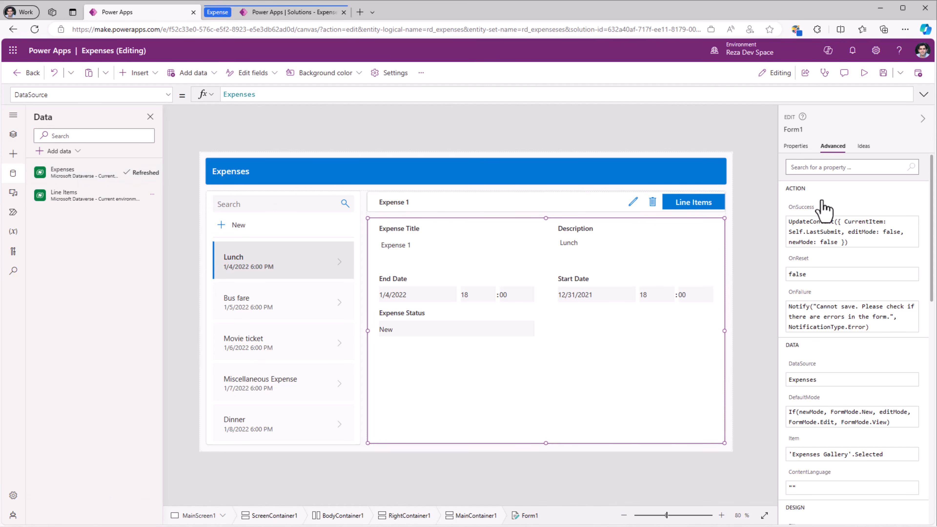
- Add the Related Cost Center field to the expense form, Form1
left_click(796, 147)
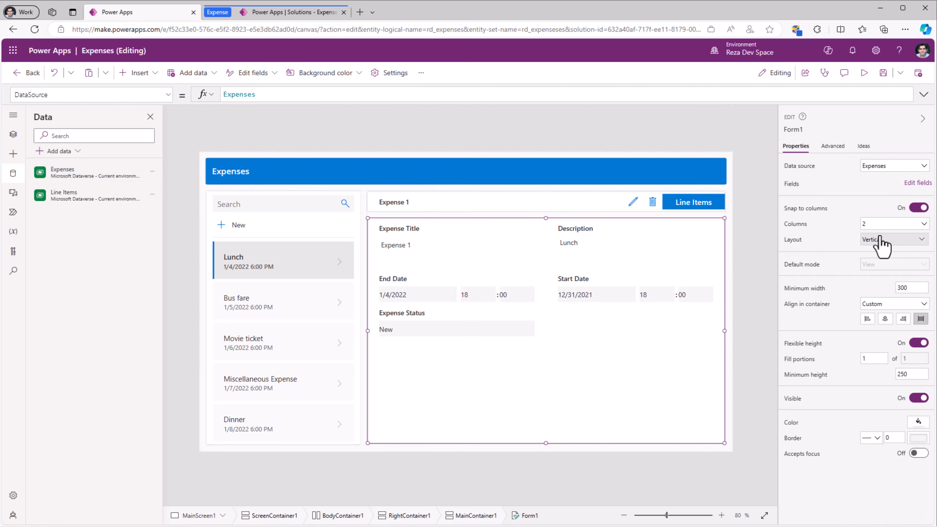
left_click(916, 183)
left_click(647, 139)
type("rela")
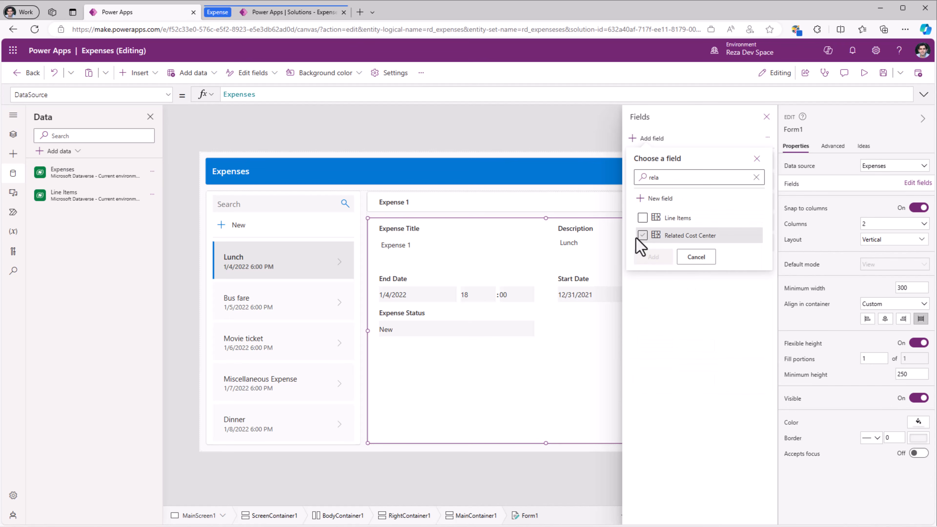
left_click(642, 237)
left_click(653, 257)
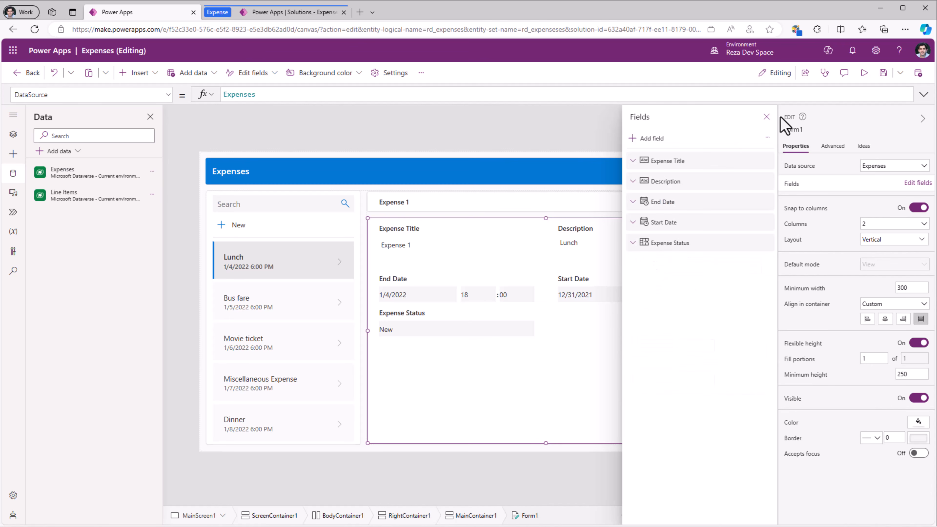
left_click(766, 117)
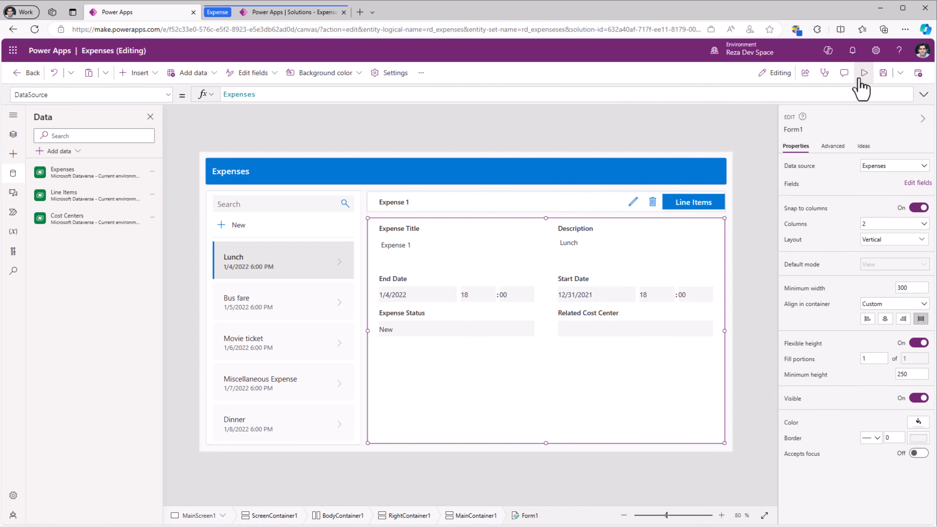
- Preview the app, set the Related Cost Center of Expense 1 to Microsoft, and save the record
left_click(863, 72)
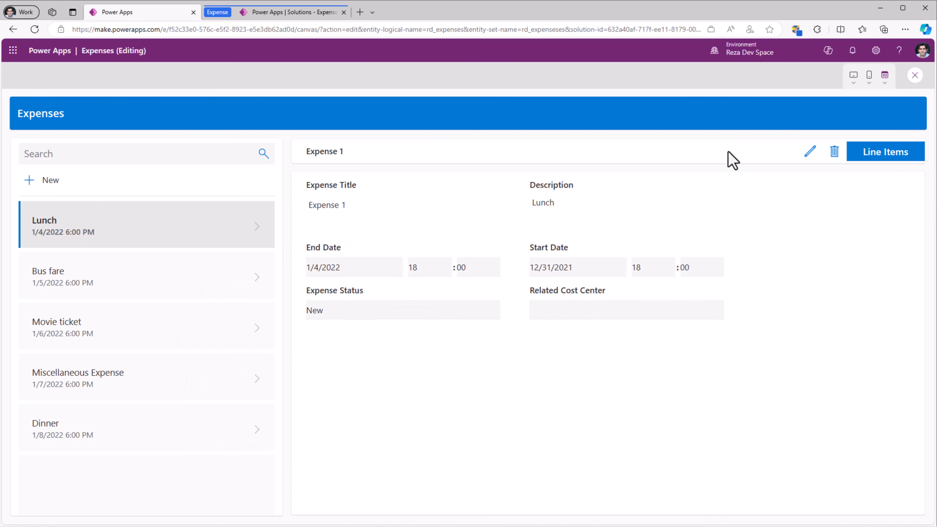
left_click(811, 157)
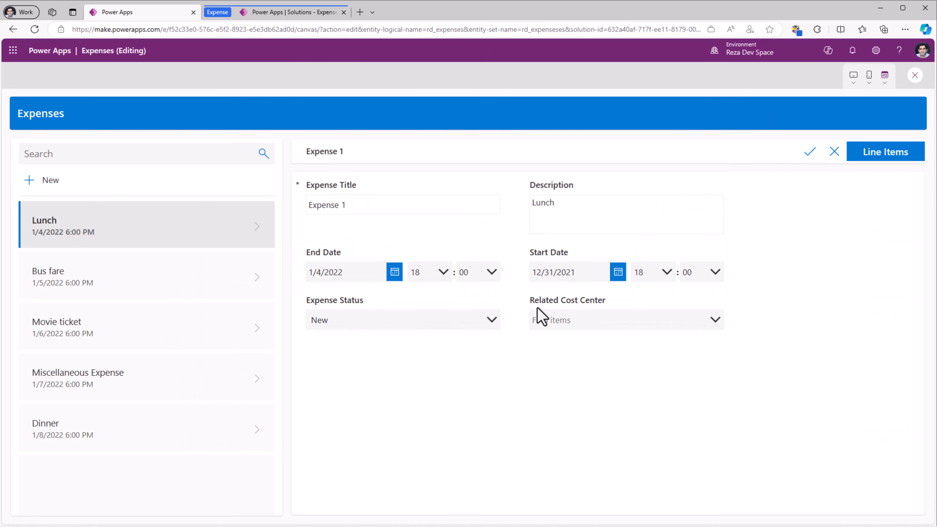
left_click(587, 321)
left_click(580, 347)
left_click(809, 151)
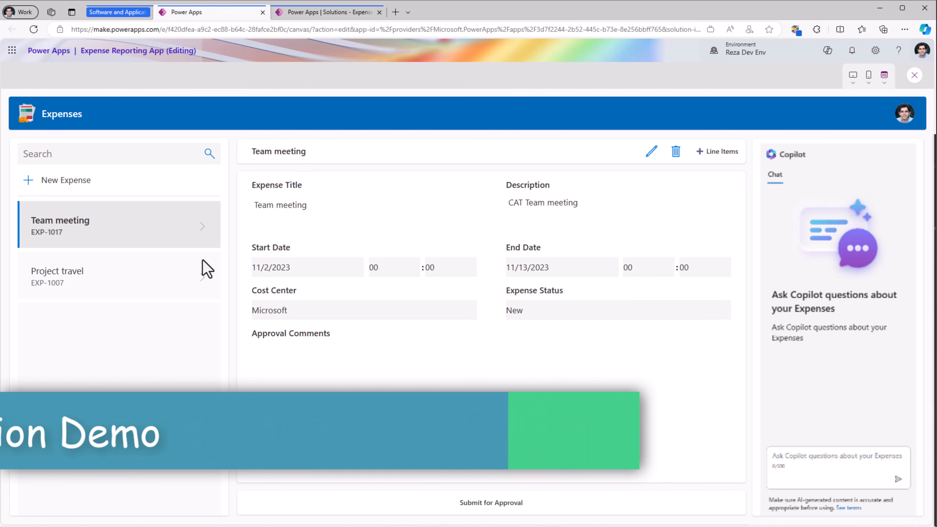
- Create and save an expense titled Customer workshop, described as App in a day, dated 11/6/2023 to 11/8/2023, with cost center Microsoft
left_click(35, 192)
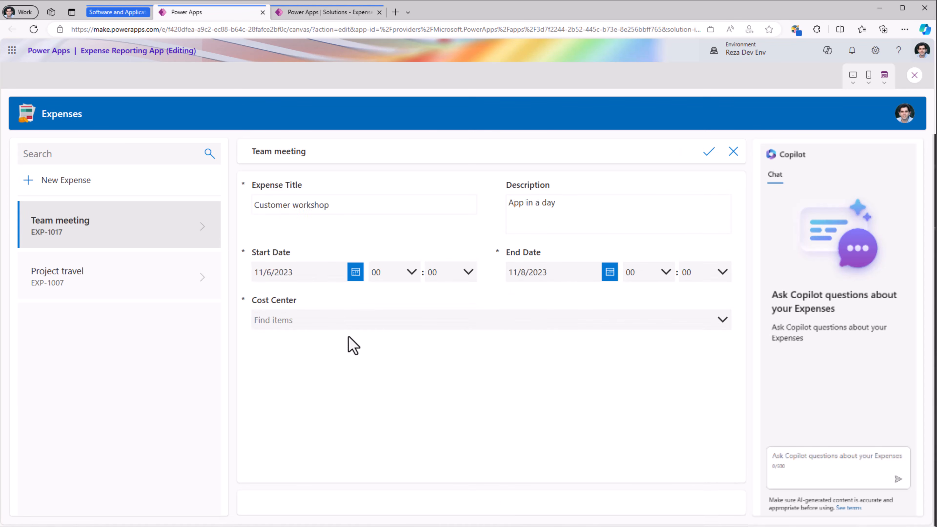
left_click(338, 320)
left_click(312, 344)
left_click(706, 157)
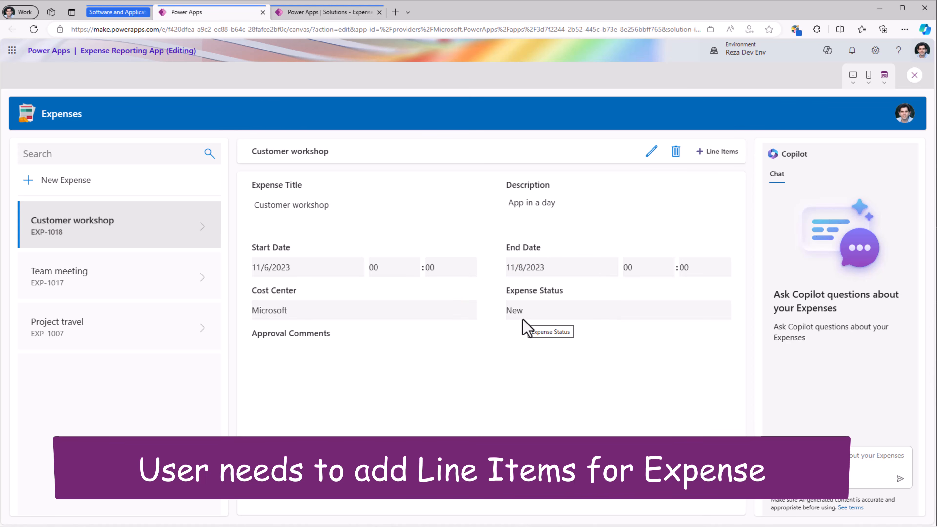
- Add a line item named Food to Customer workshop, dated 11/6/2023, cost 60, category Food & Beverage, with a receipt picture, and save it
left_click(715, 152)
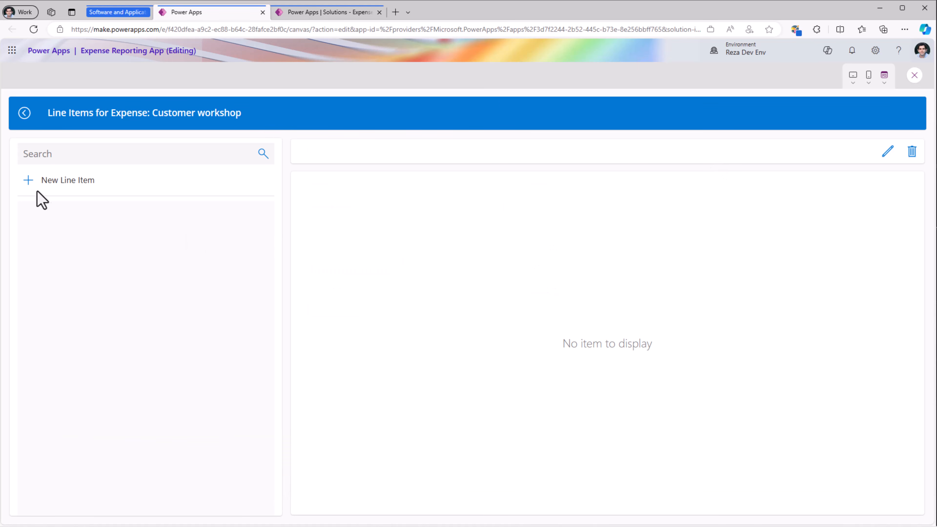
left_click(29, 181)
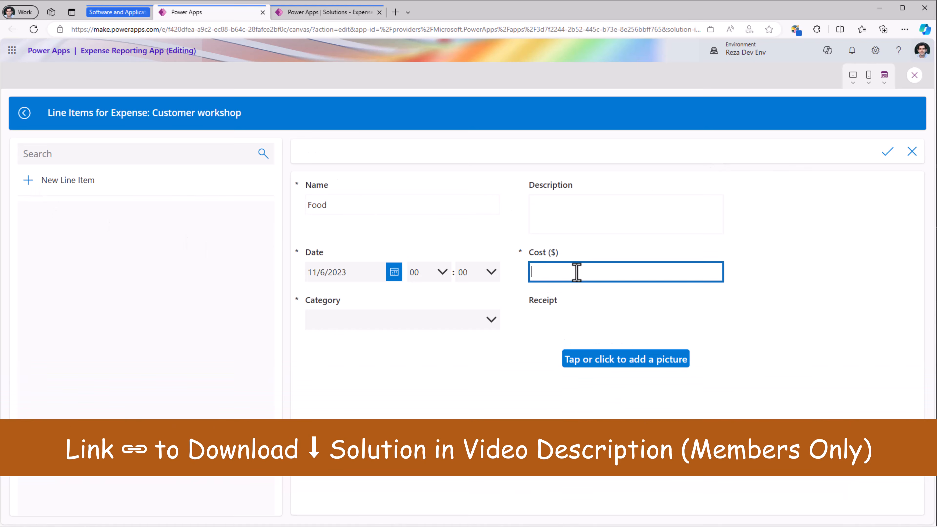
type("60")
left_click(485, 327)
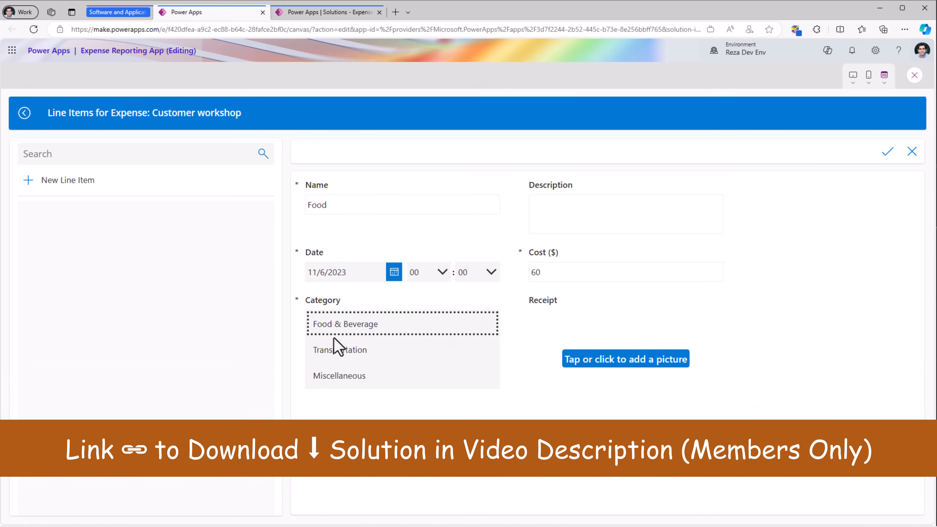
left_click(621, 361)
double_click(126, 86)
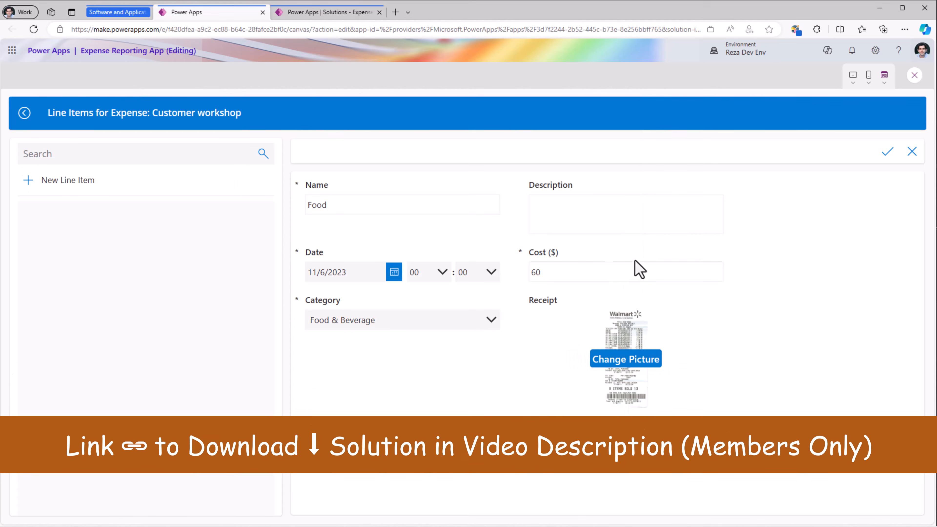
left_click(888, 152)
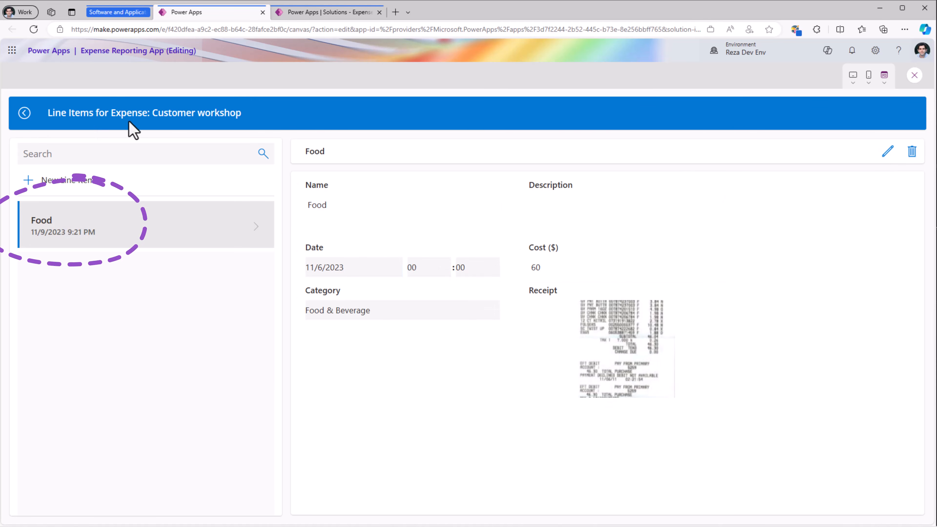
- Go back to the Customer workshop expense and submit it for approval
left_click(25, 114)
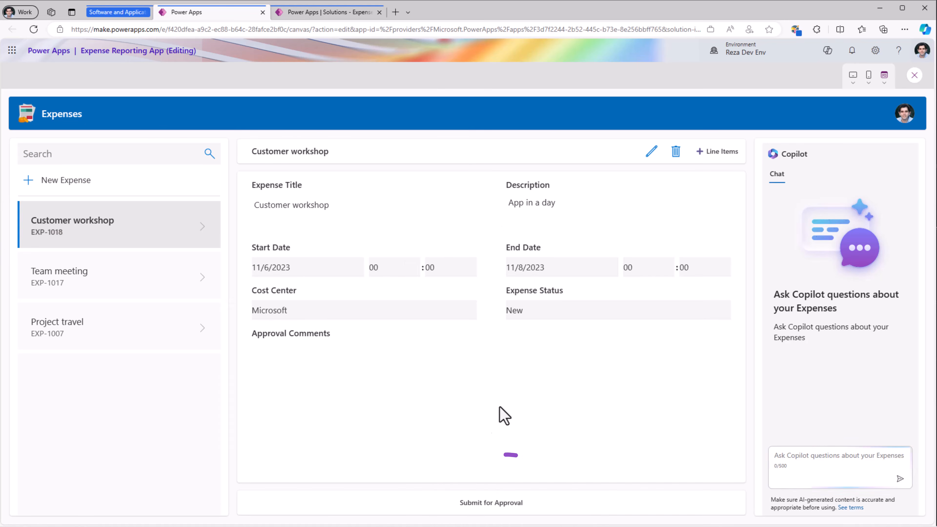
left_click(494, 508)
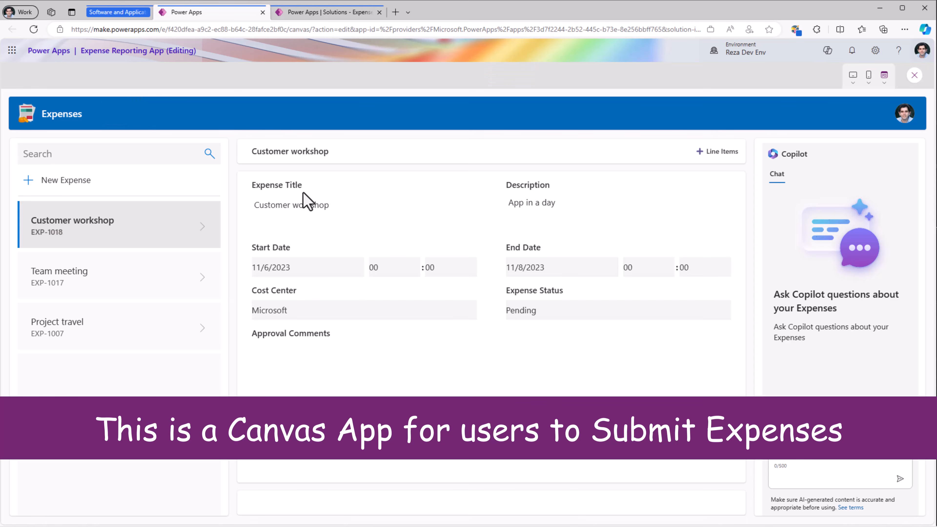
- Review the Expenses and Cost Centers pages of the Expense Reporting Admin app in its designer, and run the app from the Expense Solution
left_click(322, 13)
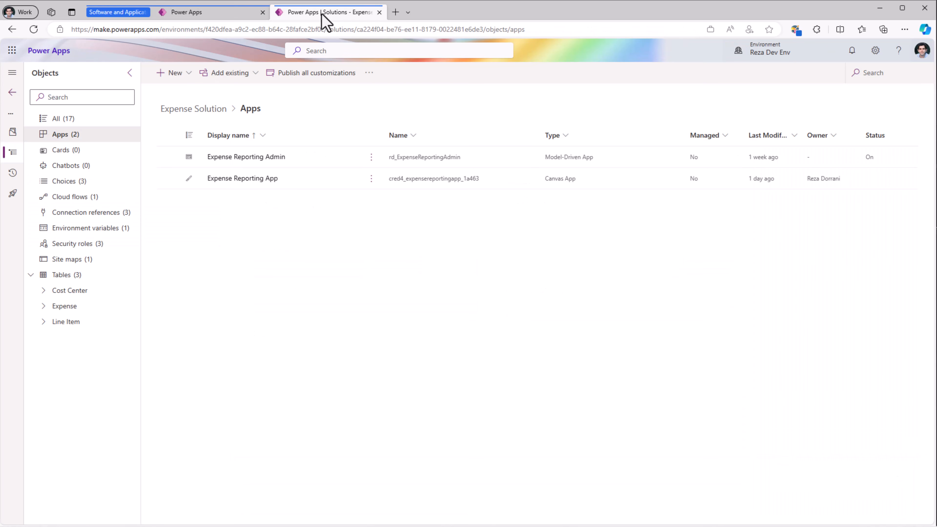
left_click(371, 158)
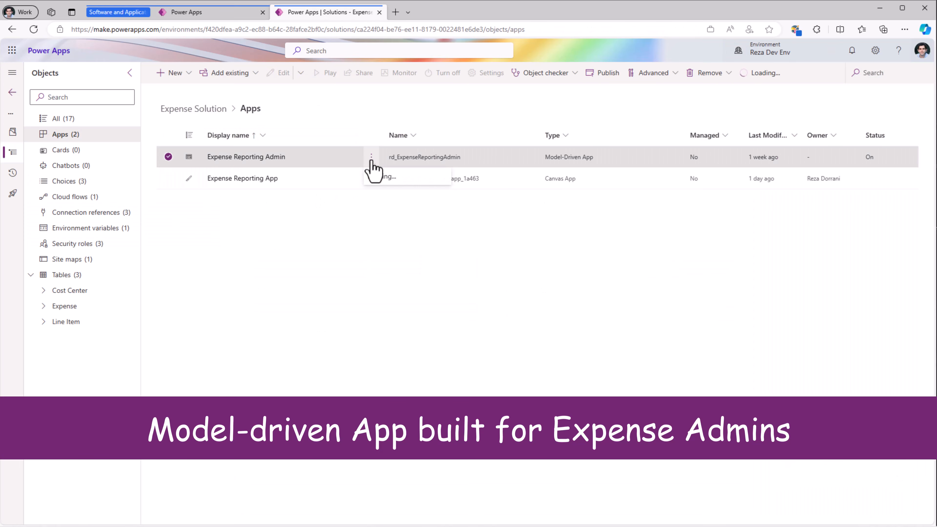
mouse_move(406, 176)
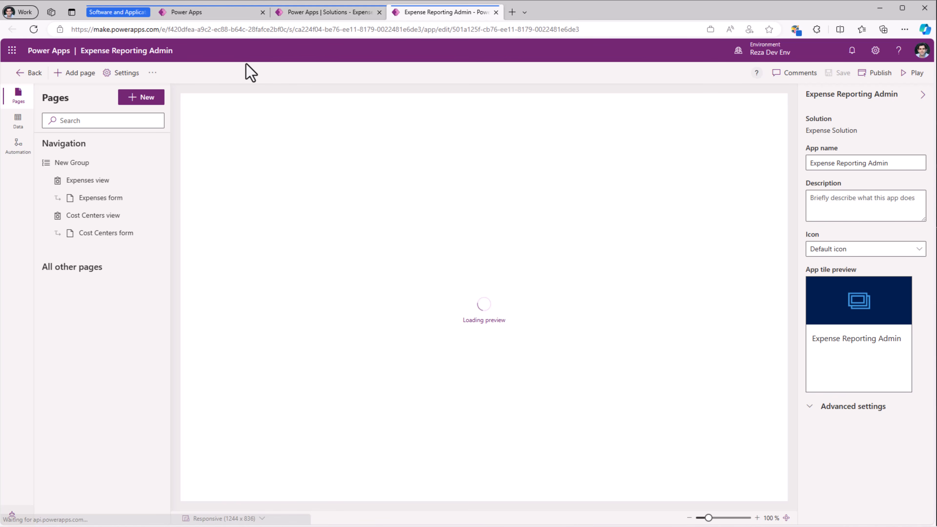
left_click(70, 162)
left_click(61, 181)
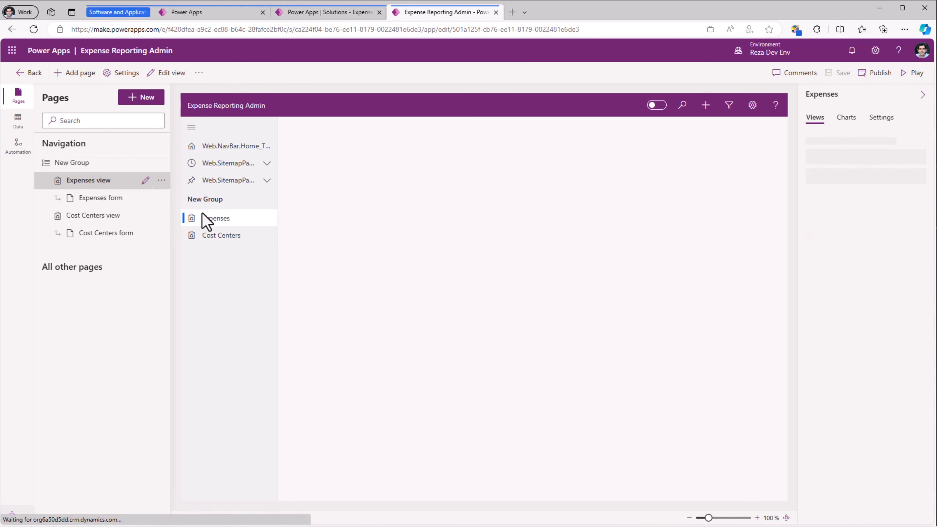
left_click(221, 235)
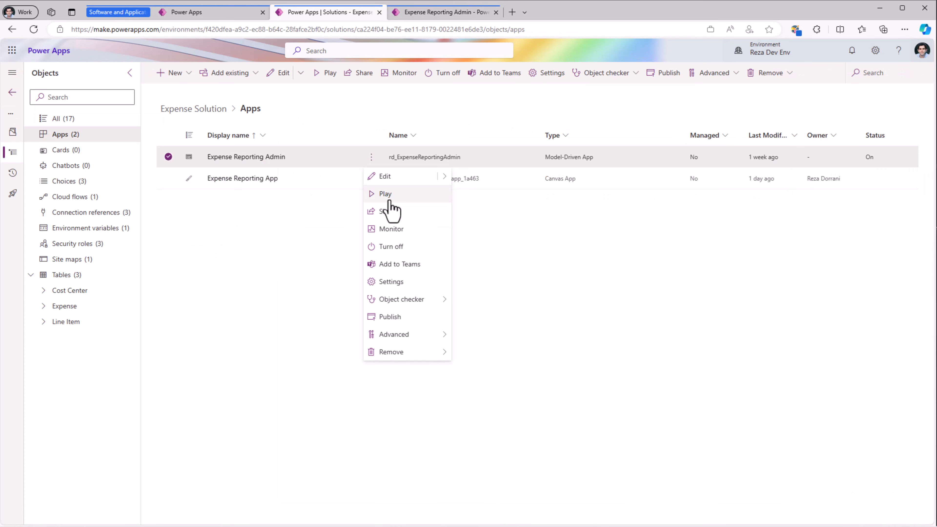
left_click(388, 199)
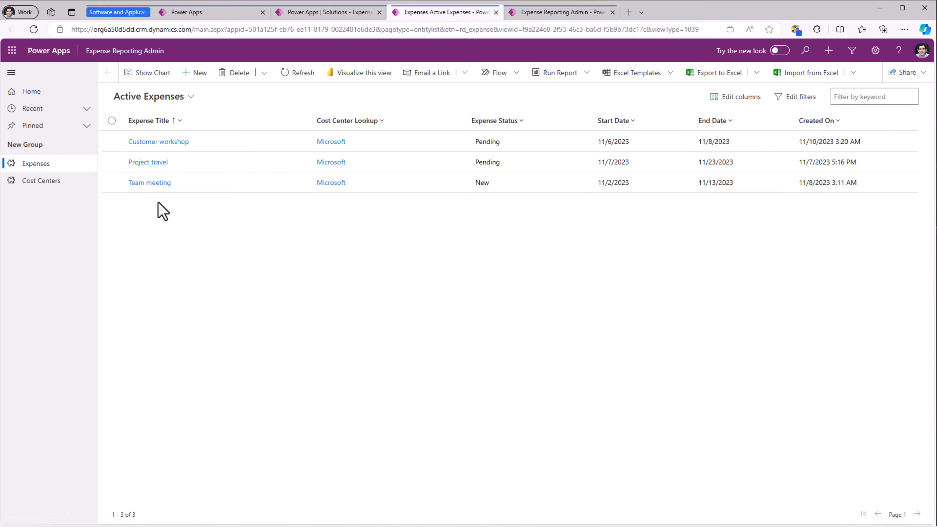
- Create a cost center named RD Tech with the approver's e-mail in the Expense Reporting Admin app, then save and close it
left_click(47, 180)
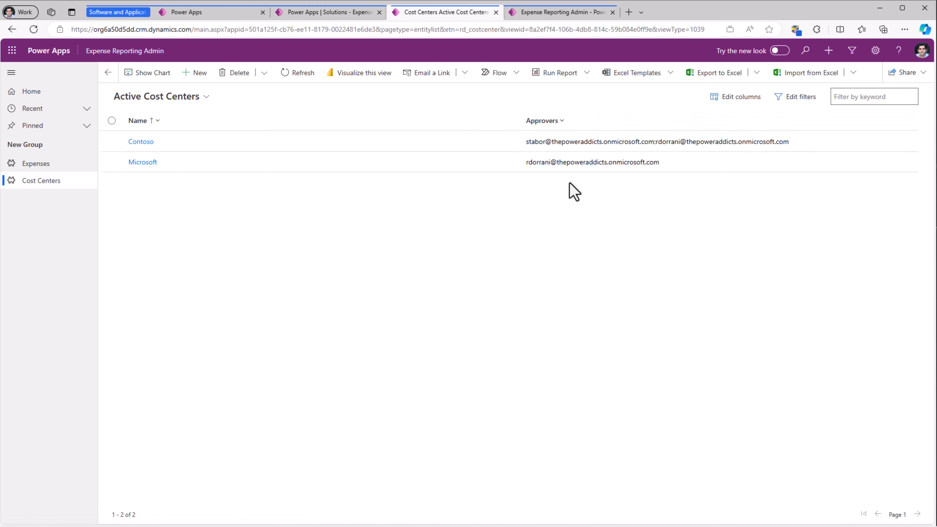
left_click(198, 84)
left_click(228, 152)
type("RD Te")
key("Tab")
key("ctrl+v")
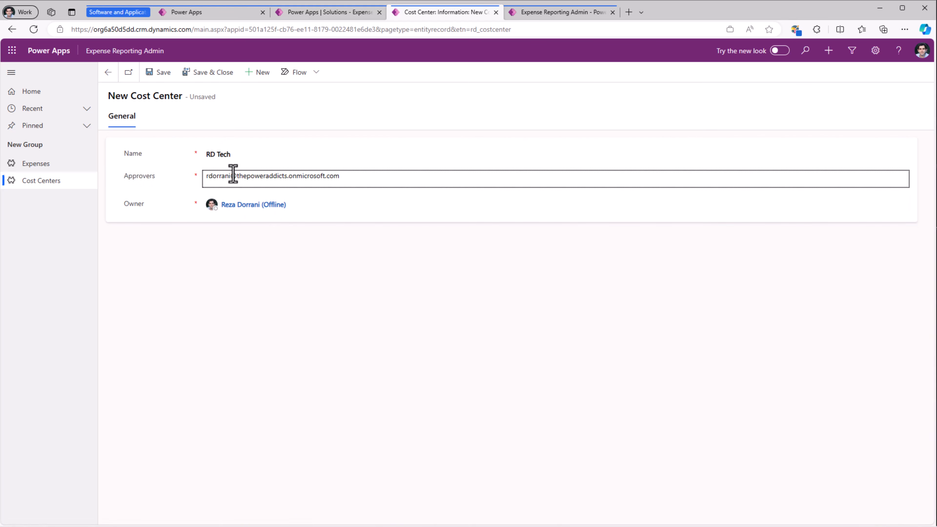
left_click(206, 74)
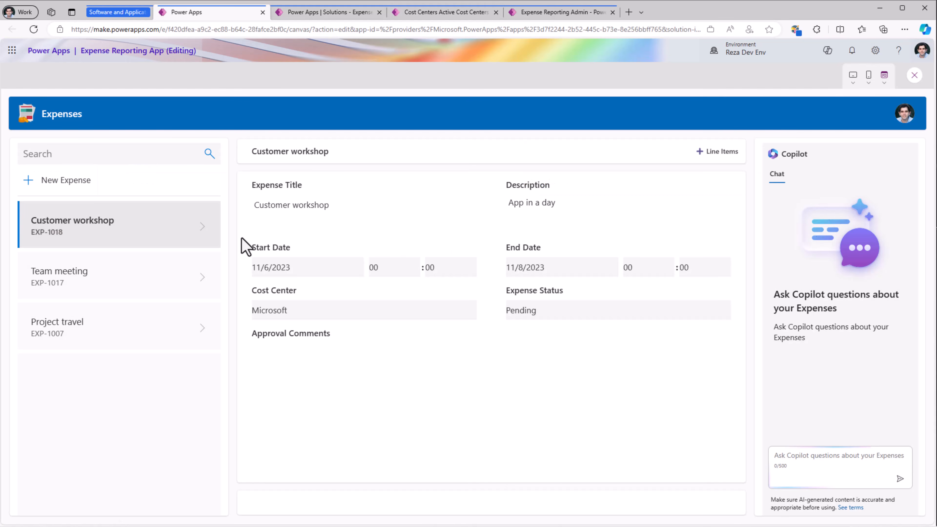
- Start a new expense in the Expense Reporting App and choose RD Tech as its cost center
left_click(28, 181)
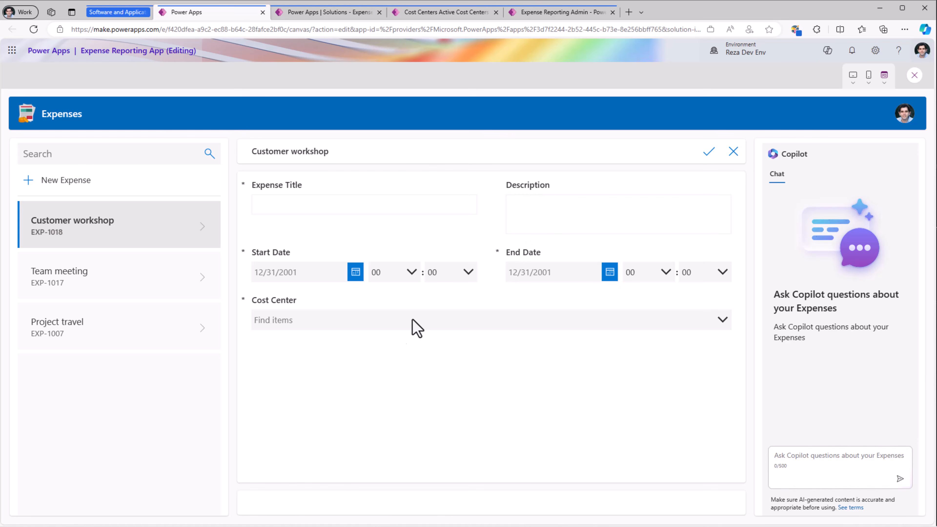
left_click(367, 322)
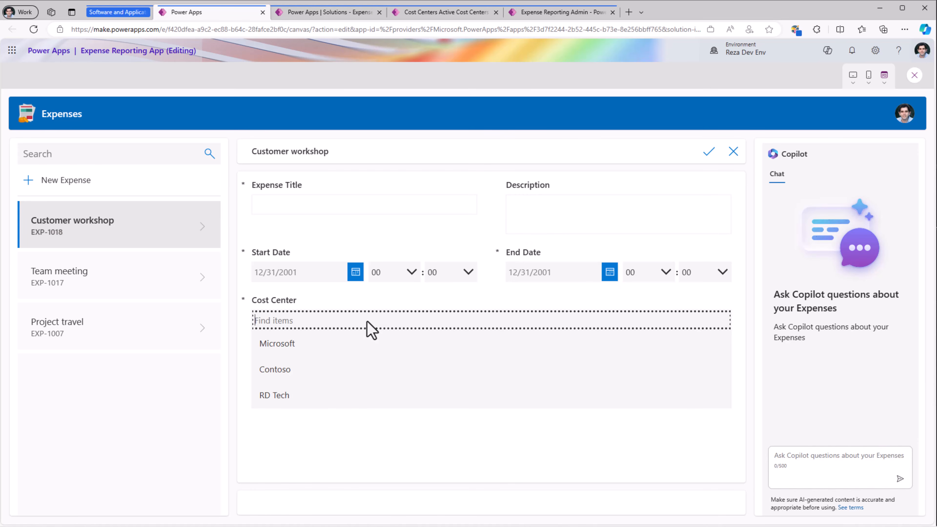
left_click(283, 398)
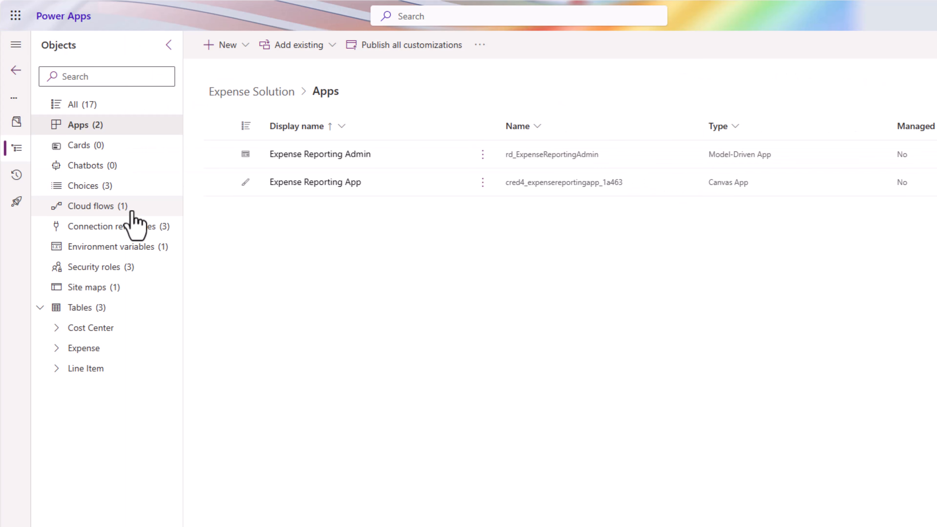
- Open the Expense Approval Workflow cloud flow for editing and examine its trigger's advanced options and row filter
left_click(132, 212)
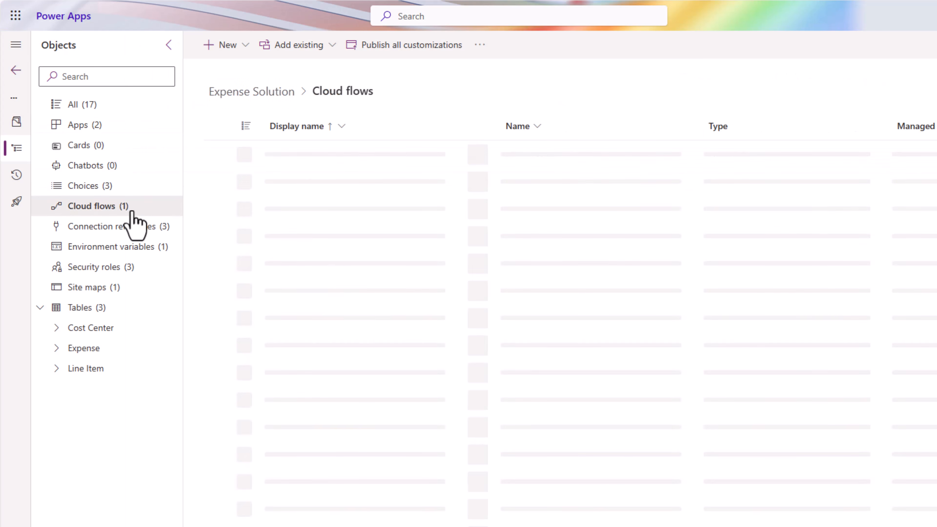
left_click(482, 154)
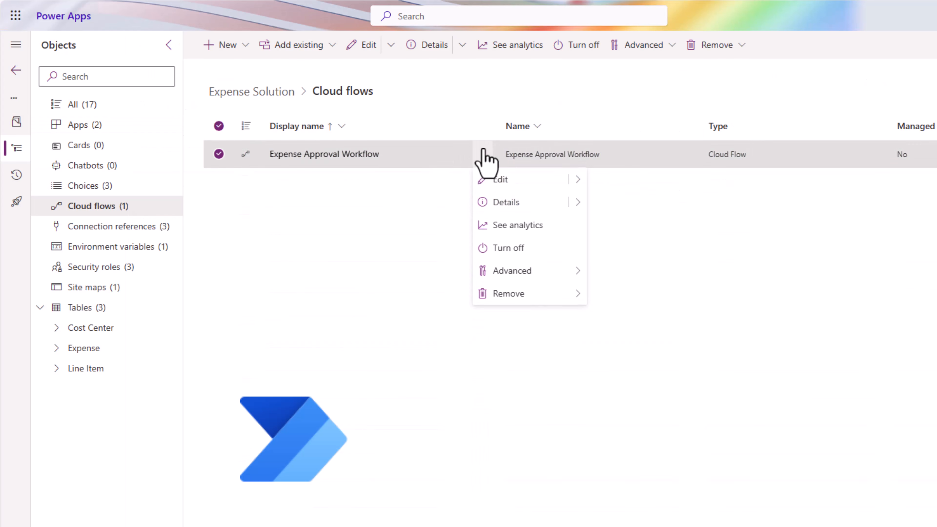
mouse_move(577, 179)
left_click(626, 202)
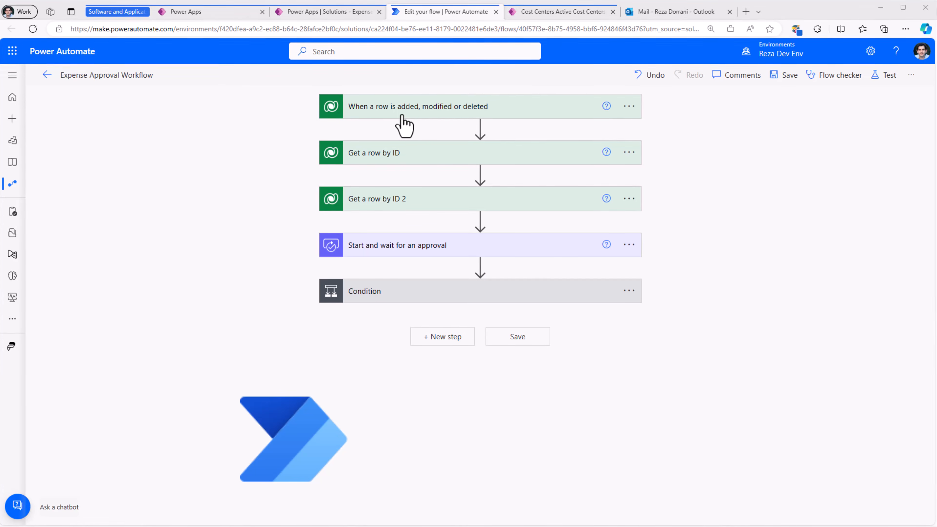
left_click(402, 115)
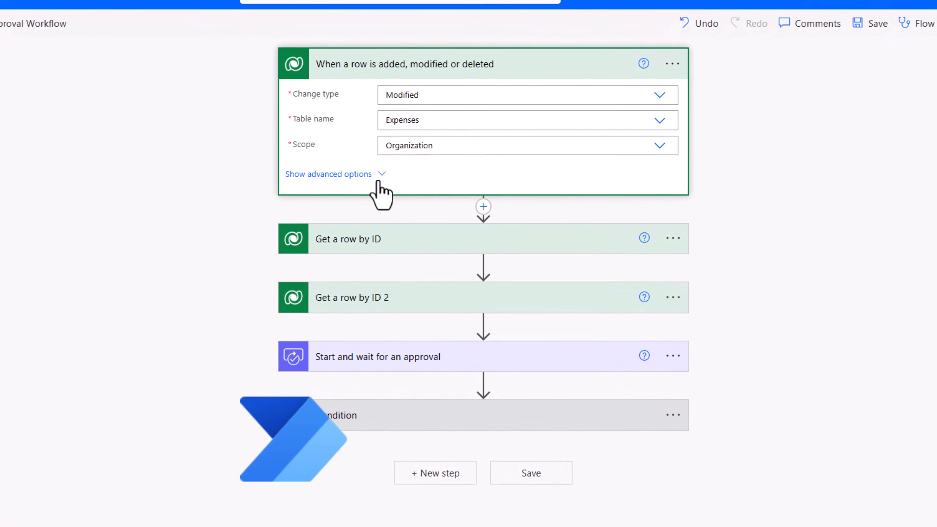
left_click(380, 173)
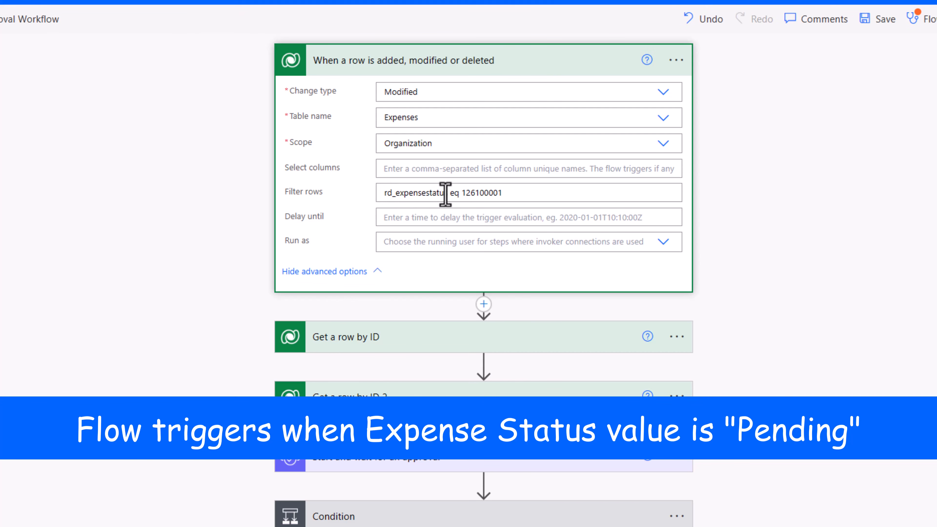
left_click_drag(460, 194, 508, 194)
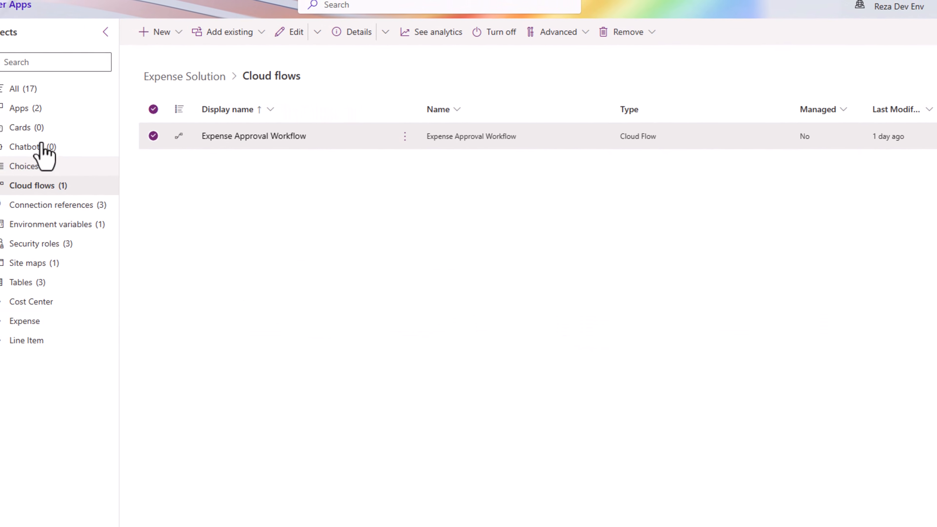
- Open the Expense Status choice in the Expense Solution and inspect the value behind the Pending label
left_click(24, 166)
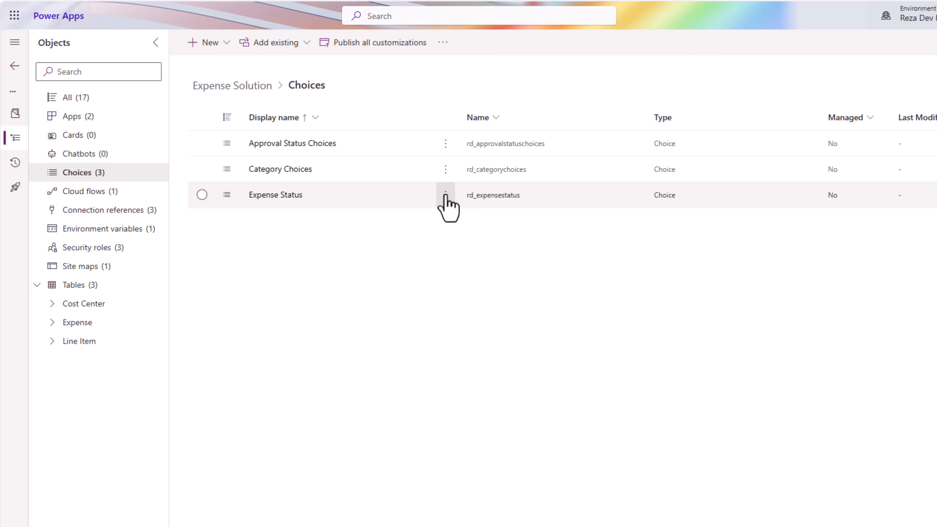
left_click(446, 195)
left_click(470, 219)
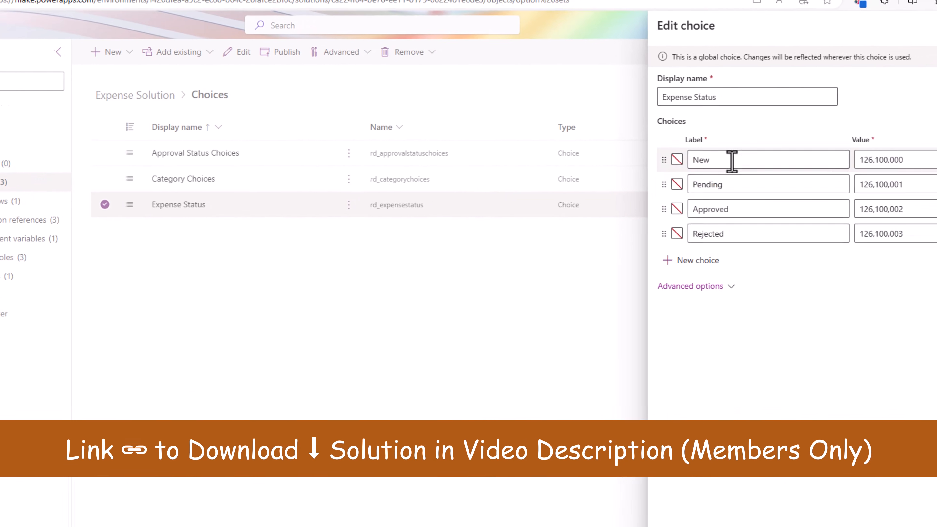
left_click(826, 192)
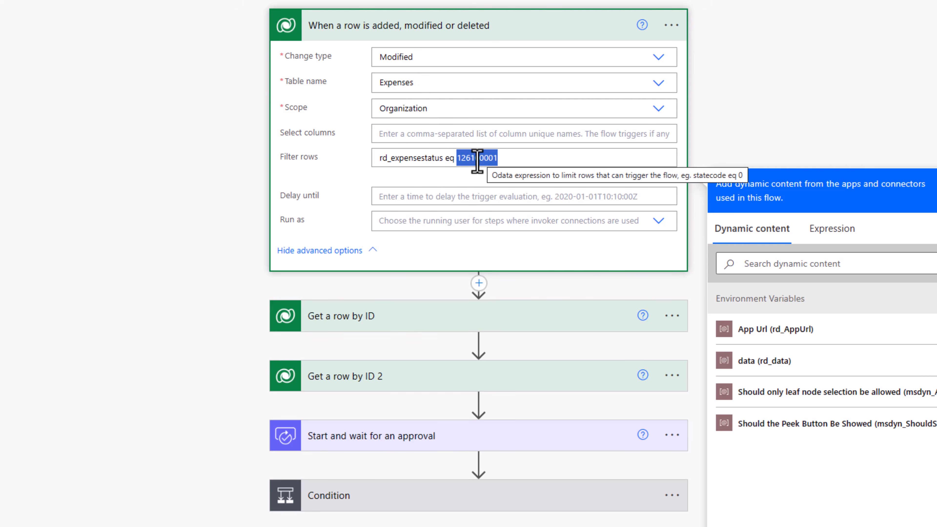
- Review the approval flow's Get a row by ID, approval and Update a row actions
left_click(428, 325)
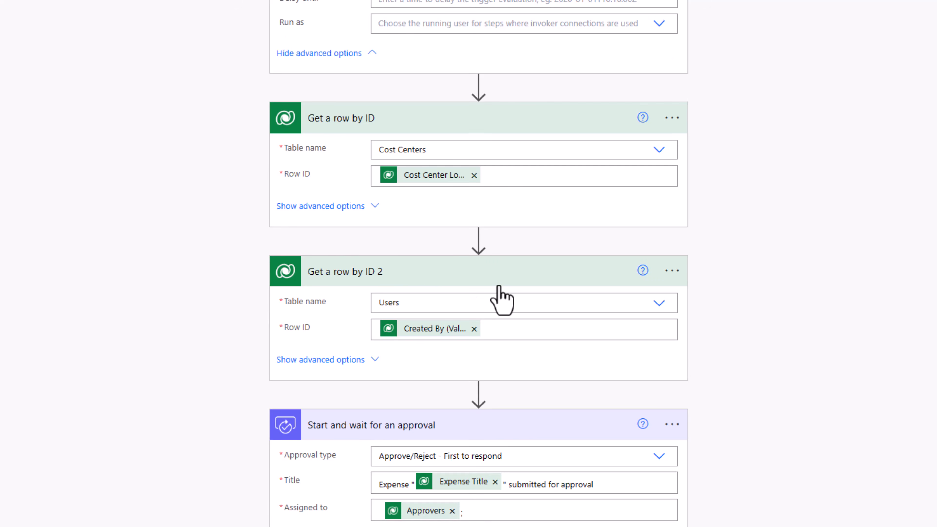
scroll(502, 301, "down", 6)
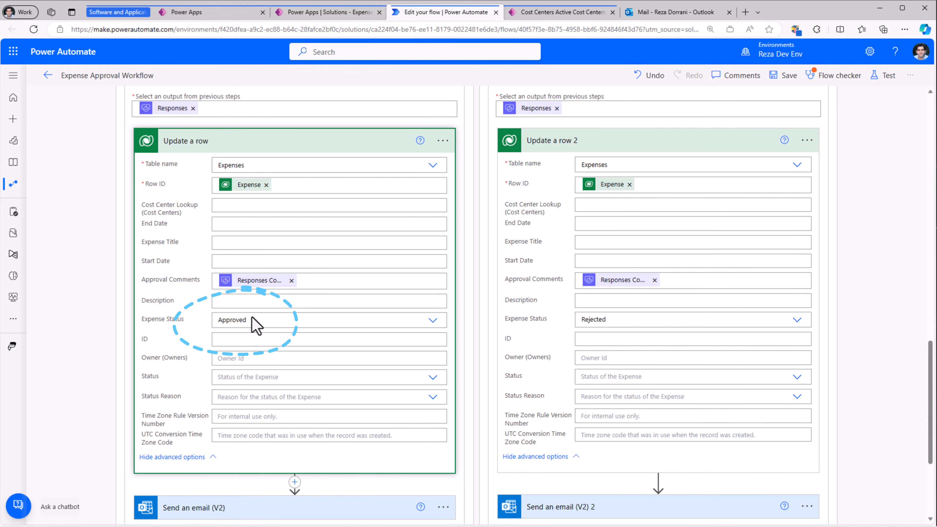
left_click(788, 340)
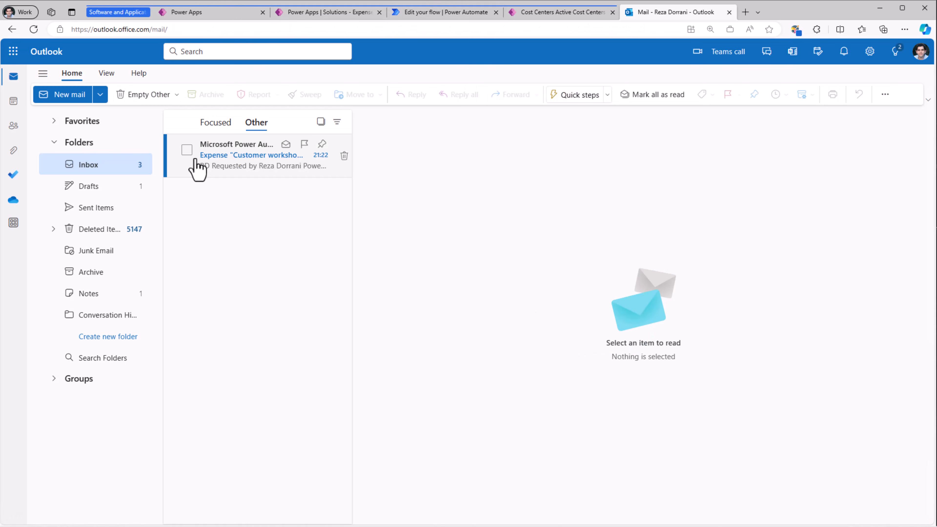
- Open the Customer workshop approval request in Outlook and follow Expense Details to view the expense's line items
left_click(231, 167)
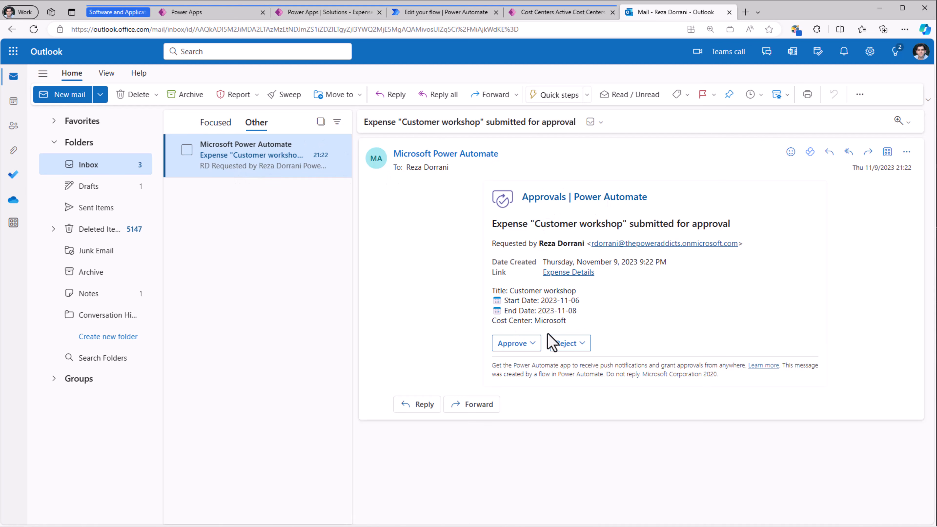
left_click(556, 278)
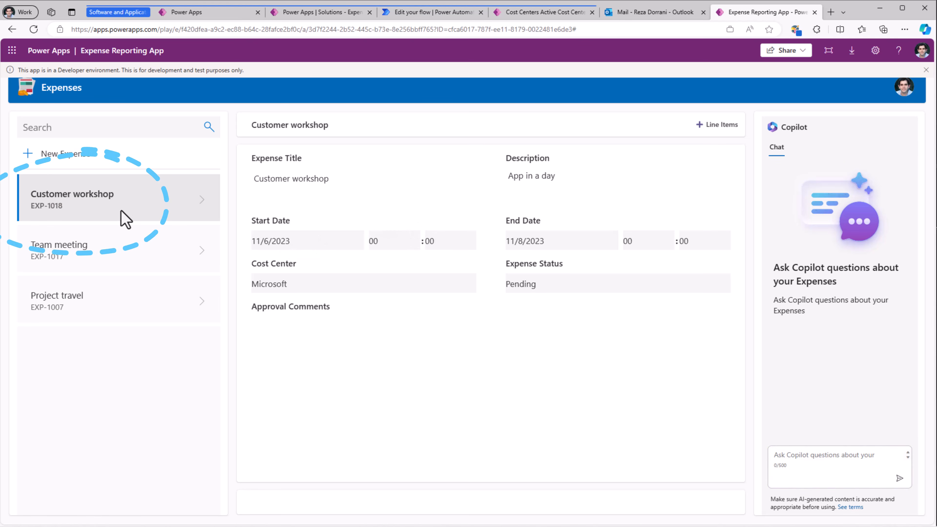
left_click(721, 125)
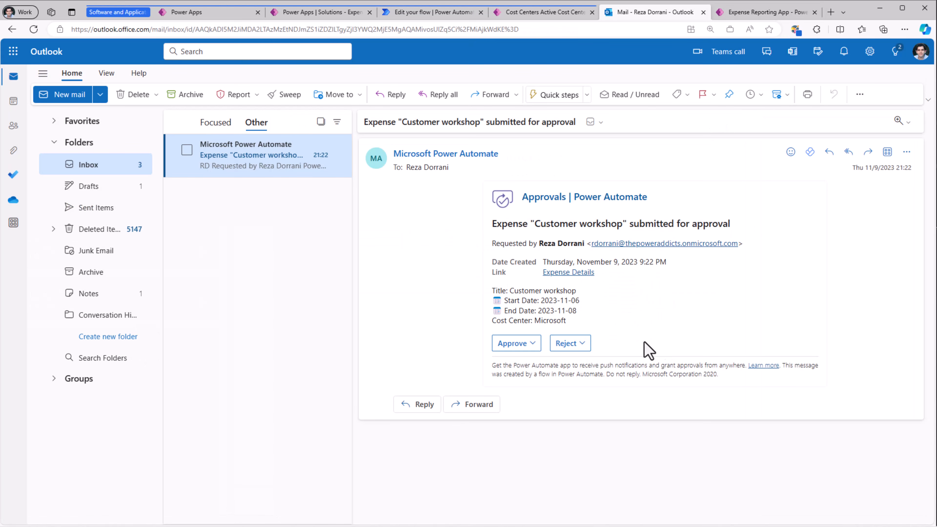
- Approve the Customer workshop expense from the request e-mail with the comment Ok, and open Expense Details from the approval notification
left_click(517, 343)
scroll(589, 377, "down", 2)
scroll(587, 377, "up", 2)
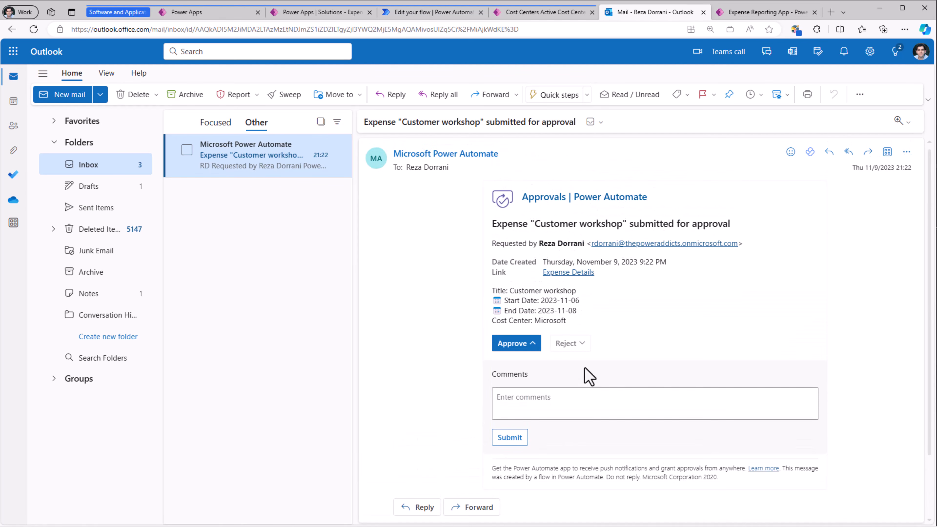
left_click(563, 410)
type("Ok")
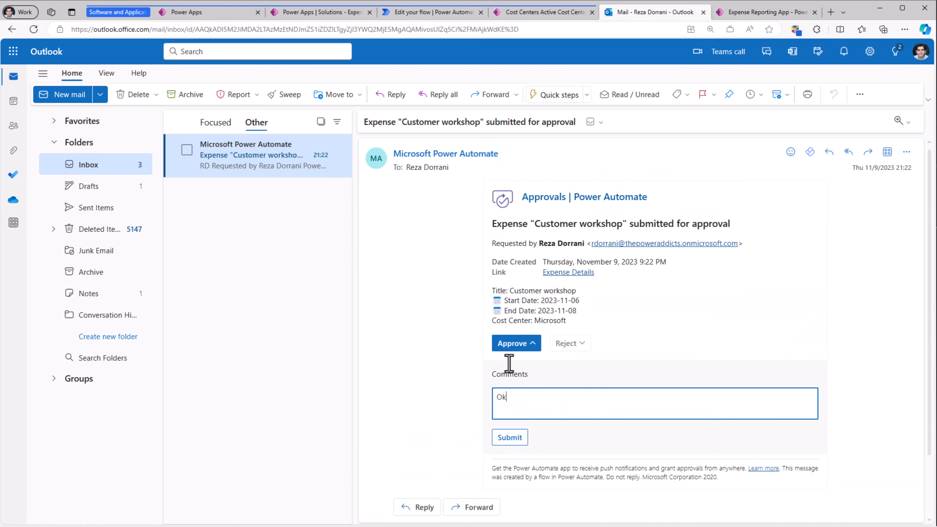
left_click(520, 439)
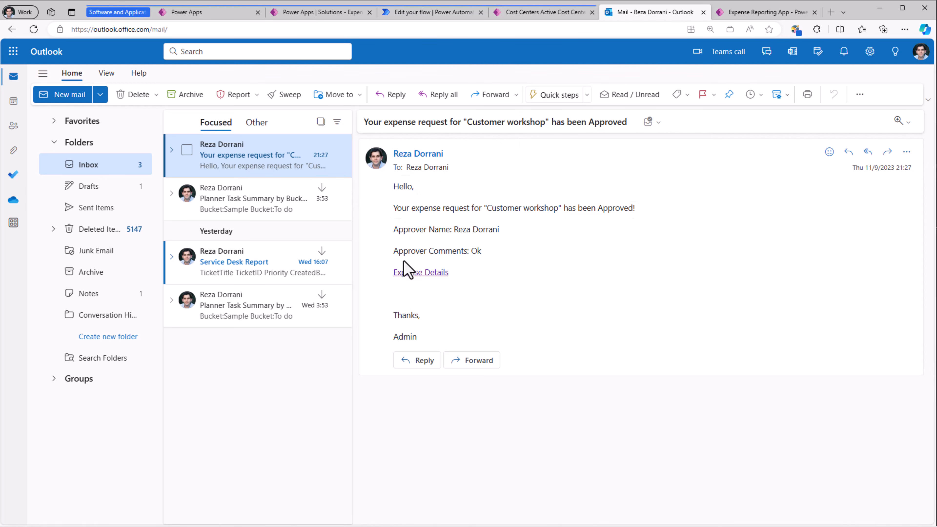
left_click(431, 273)
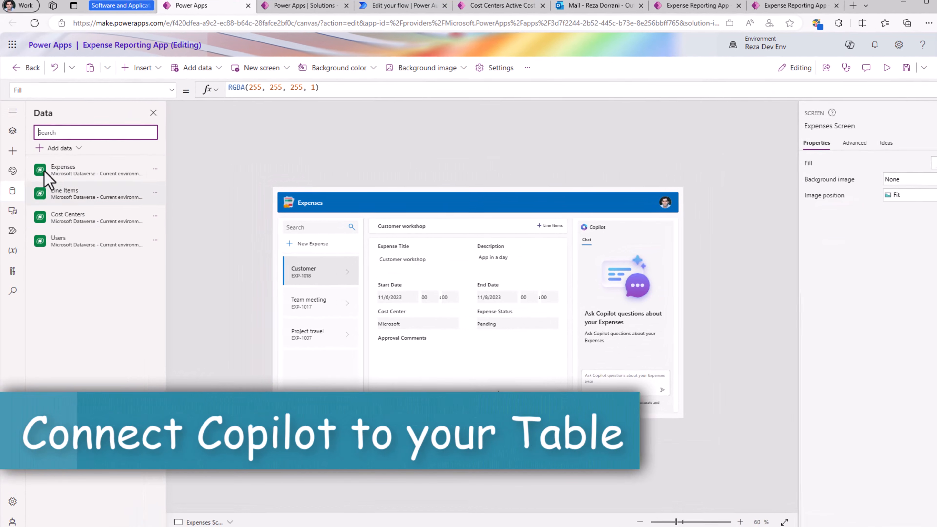
- Look up the Copilot control among the modern controls for the Expenses Screen by searching for copi
left_click(12, 150)
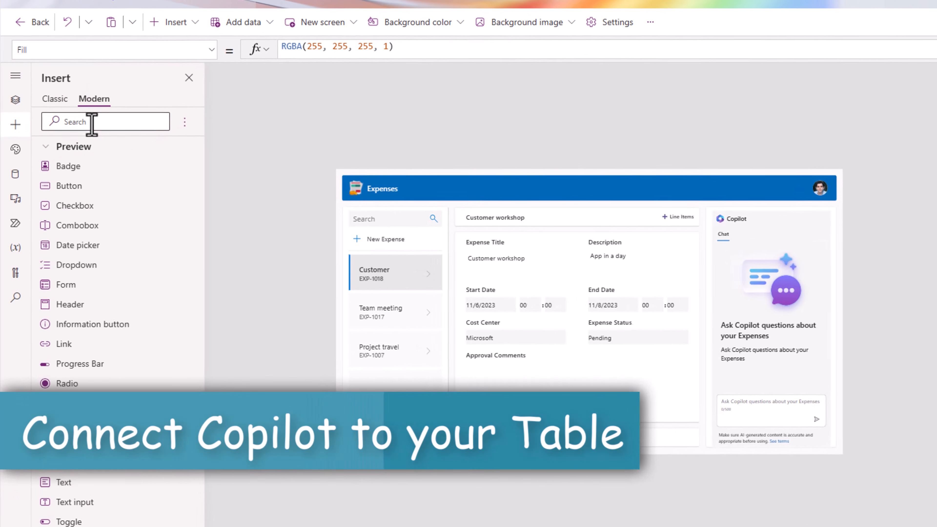
left_click(91, 122)
type("copi")
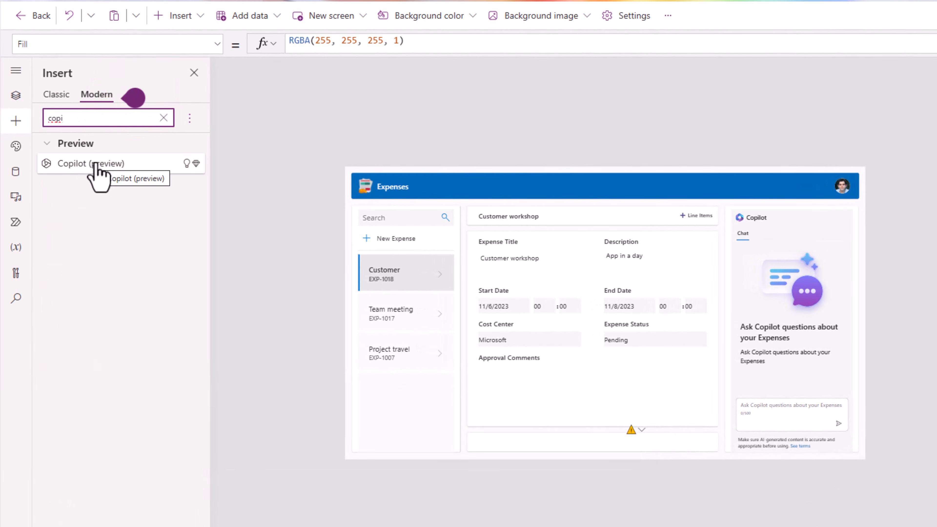
left_click_drag(95, 166, 797, 404)
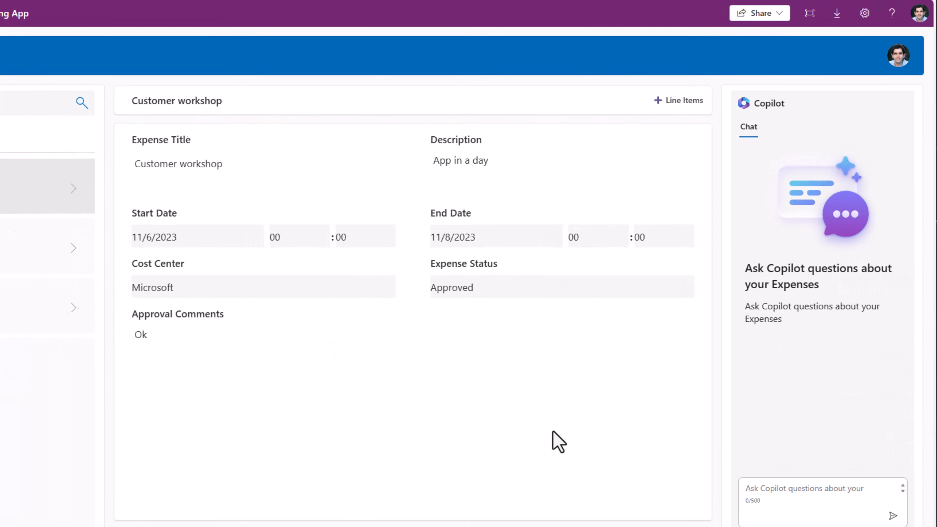
- Ask Copilot in the running Expense Reporting App "How many expenses are in Pending status"
left_click(787, 491)
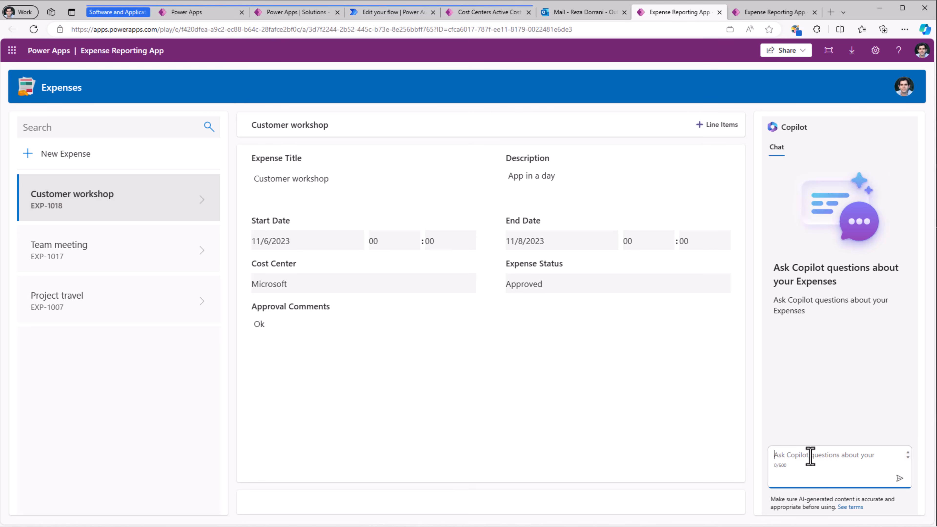
type("How many expenses are in Pending status")
key("Return")
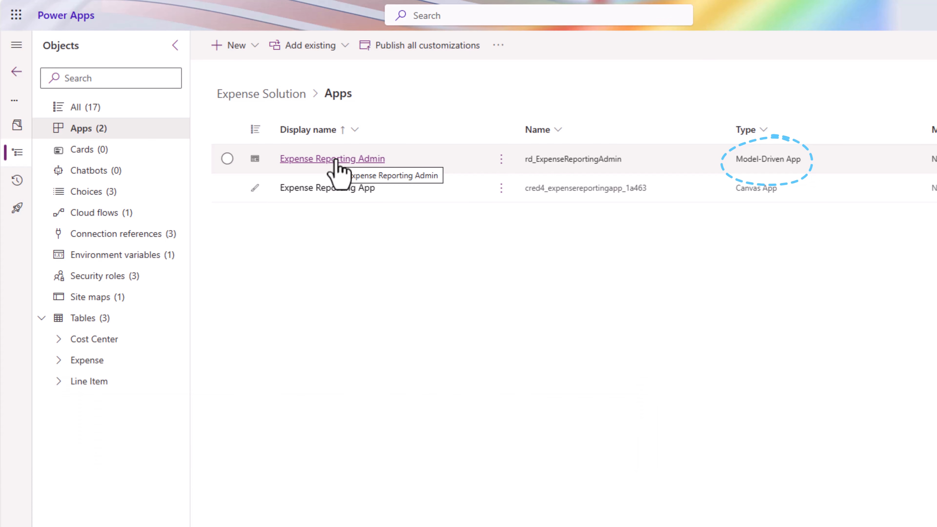
- Review the Expense Solution's cloud flows, connection references, environment variables and site maps
left_click(117, 216)
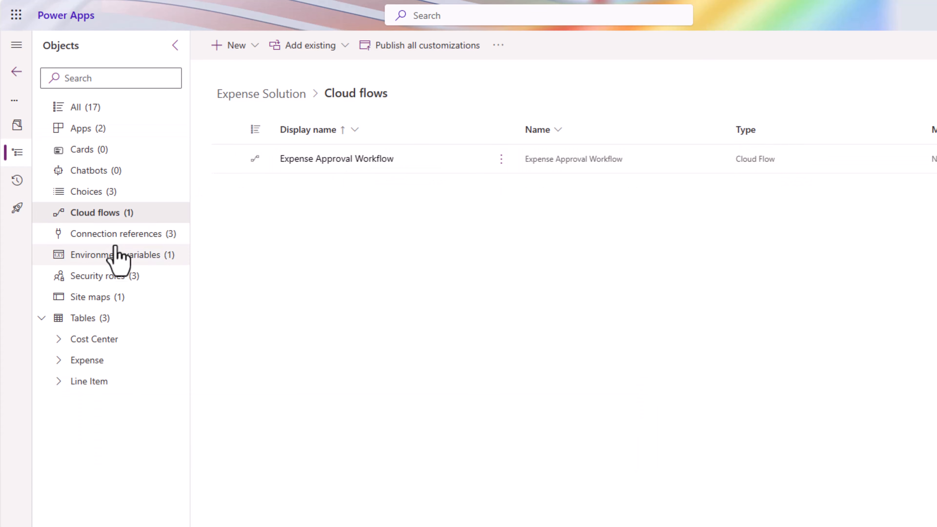
left_click(112, 241)
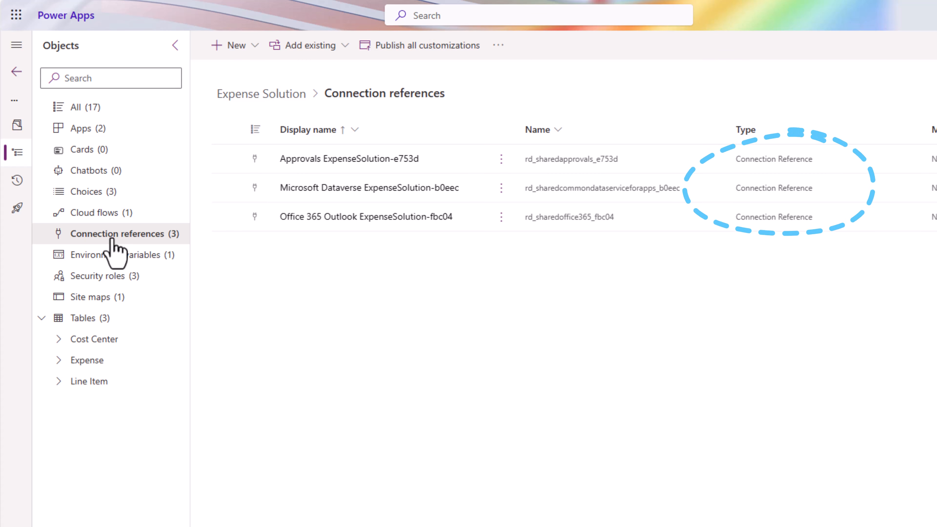
left_click(115, 257)
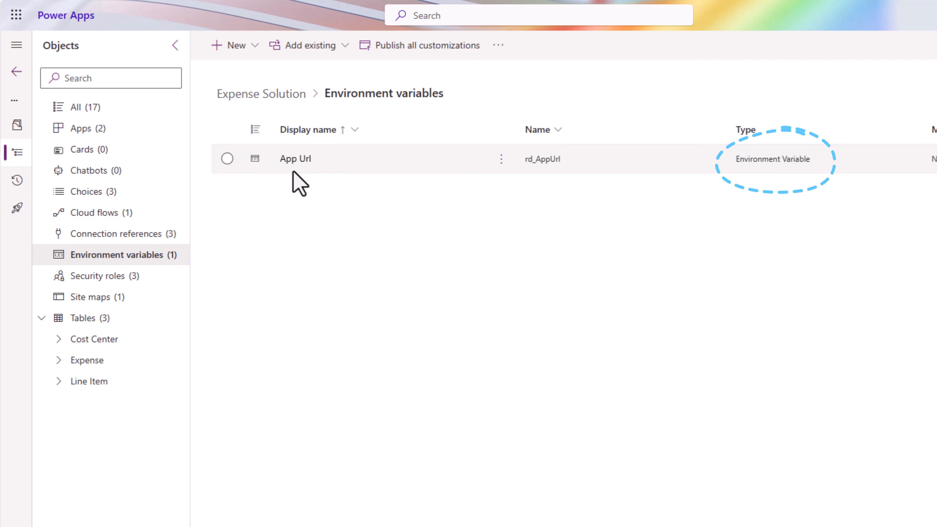
left_click(126, 299)
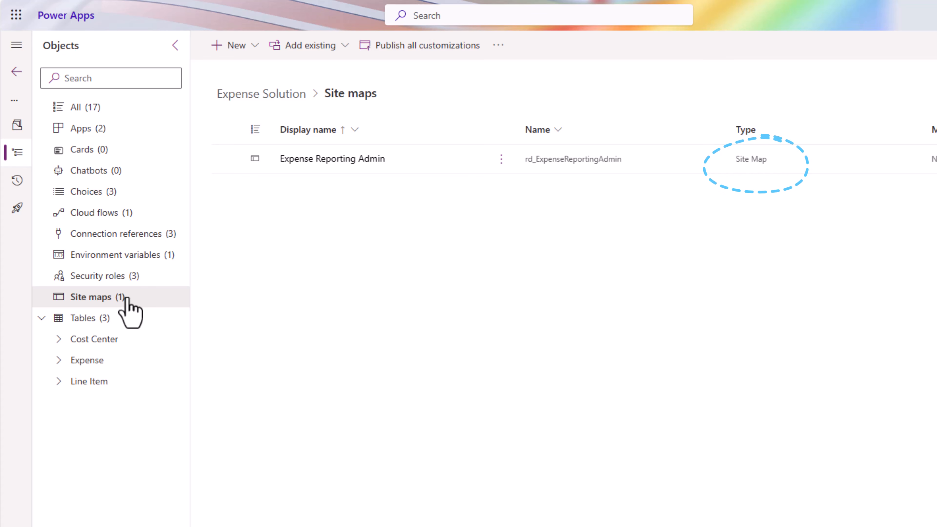
- Open the Expense User security role of the Expense Solution and examine its custom entity privileges
left_click(110, 279)
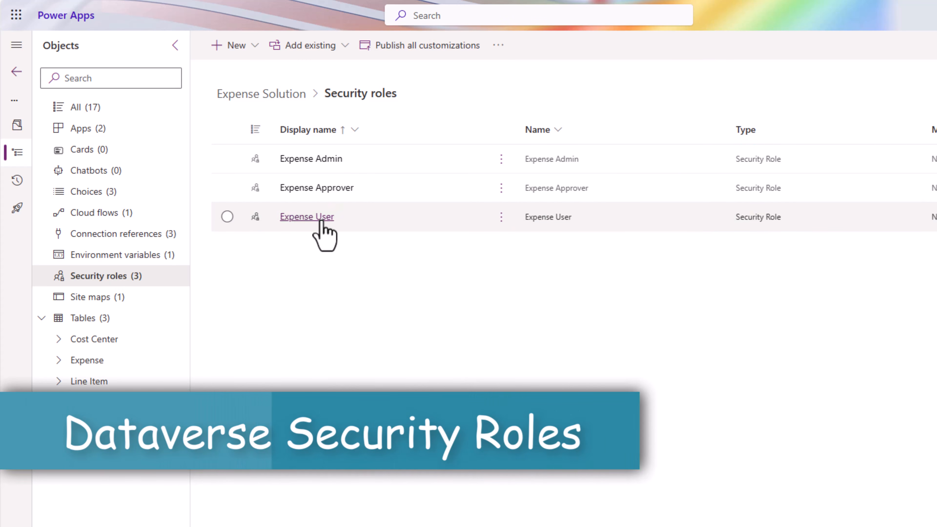
left_click(319, 218)
left_click(713, 371)
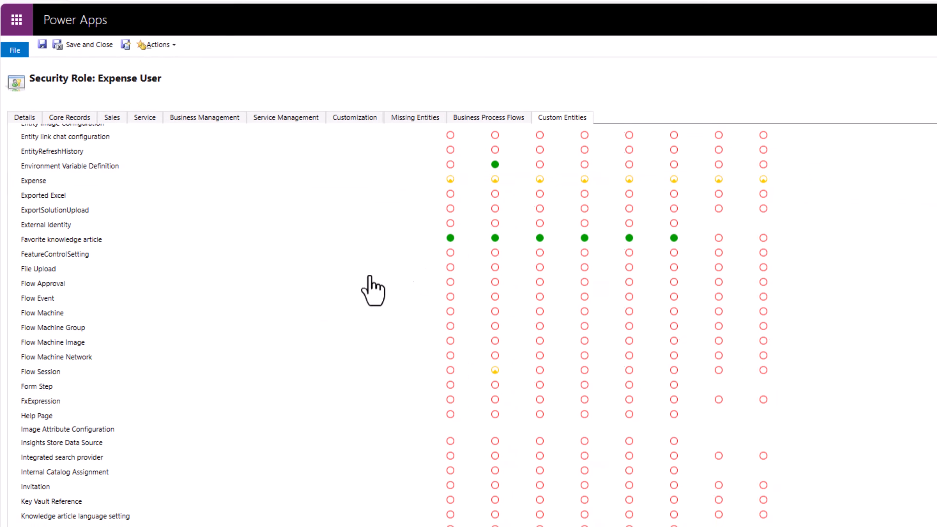
- Look up the Line Item and Cost Center table privileges in the Expense User security role
key("ctrl+f")
type("line ti")
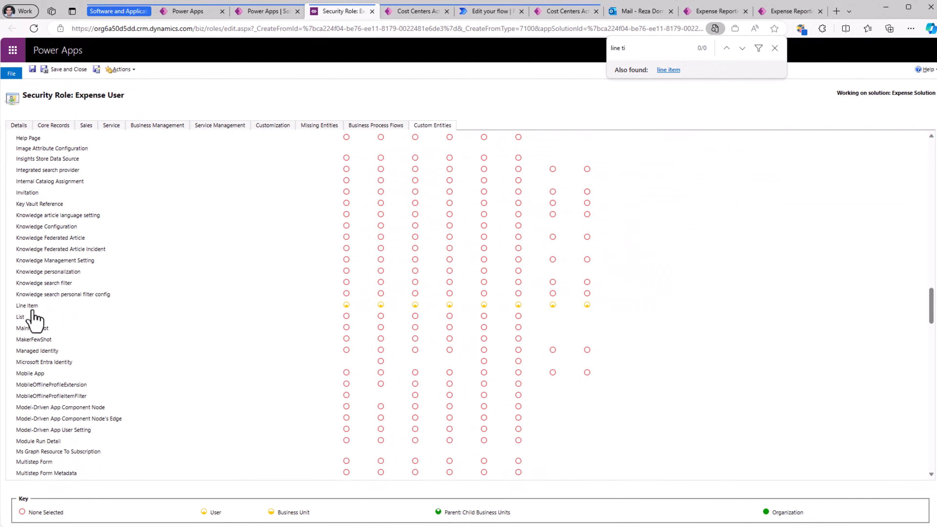
key("ctrl+a")
type("cost c")
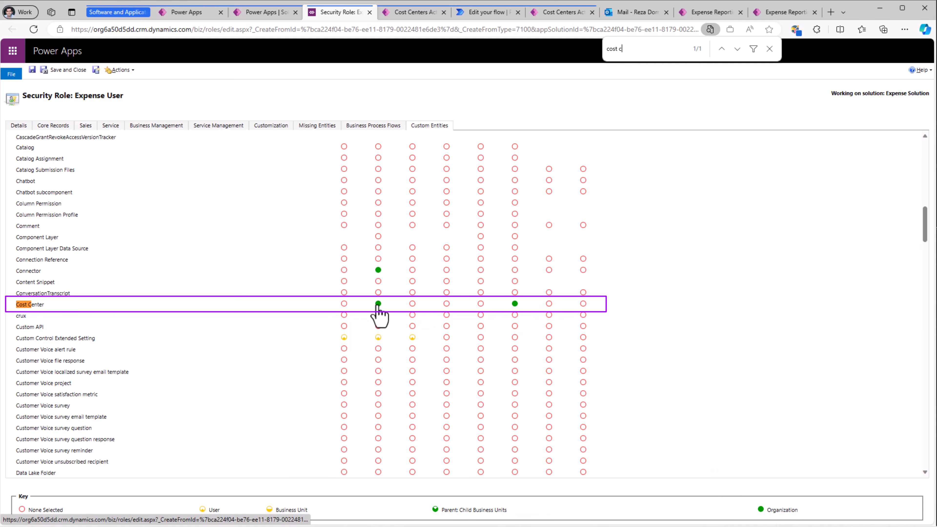
- Open the Expense Approver security role and look up its custom entity privileges for Expense and Line Item
key("ctrl+shift+Tab")
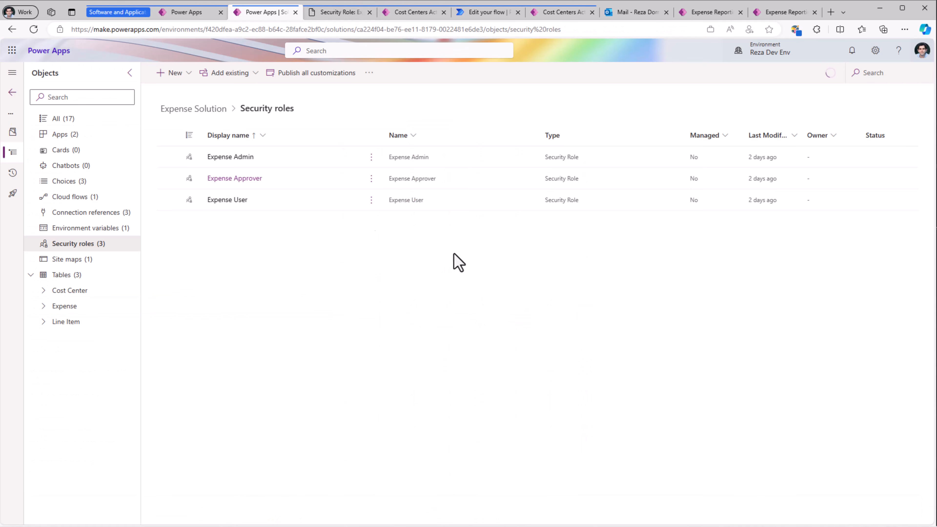
left_click(351, 14)
left_click(429, 125)
key("ctrl+f")
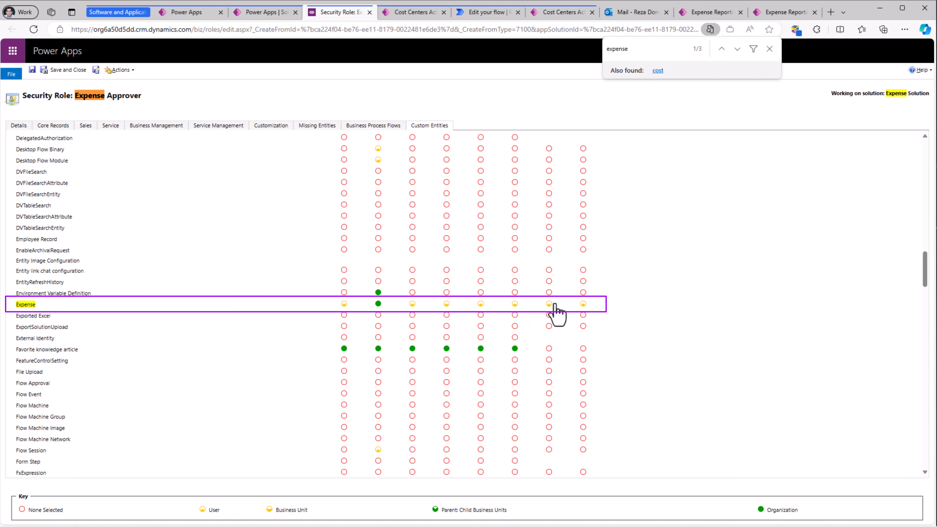
key("ctrl+f")
type("line item")
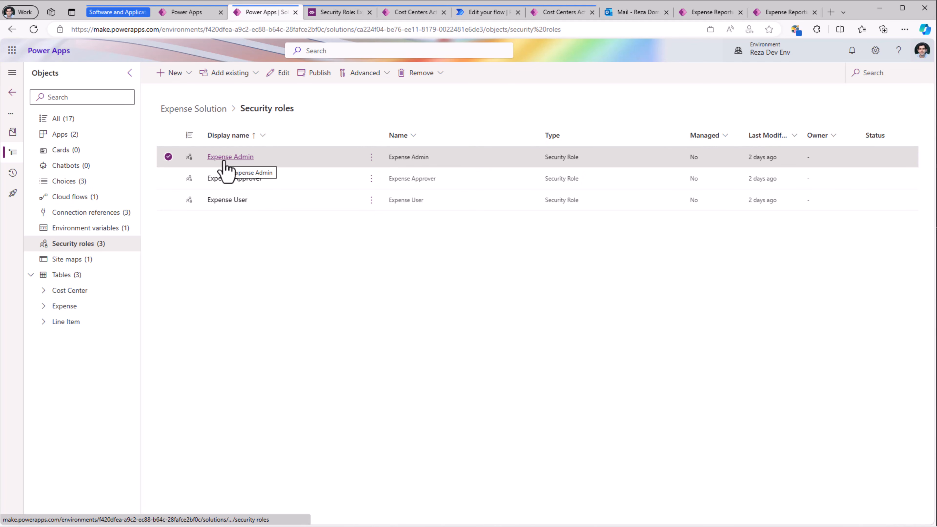
- Open the Expense Admin security role and examine its custom entity privileges for the expense tables
left_click(223, 157)
left_click(334, 12)
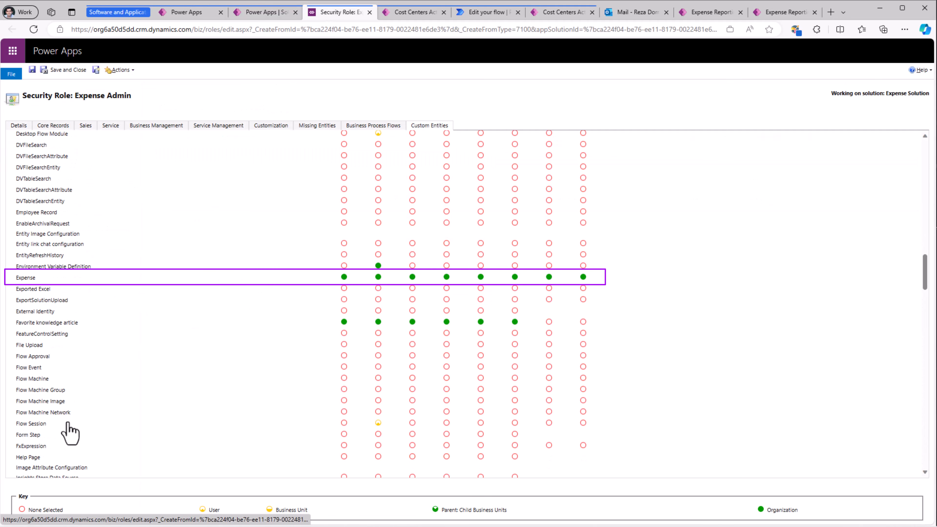
scroll(70, 431, "down", 10)
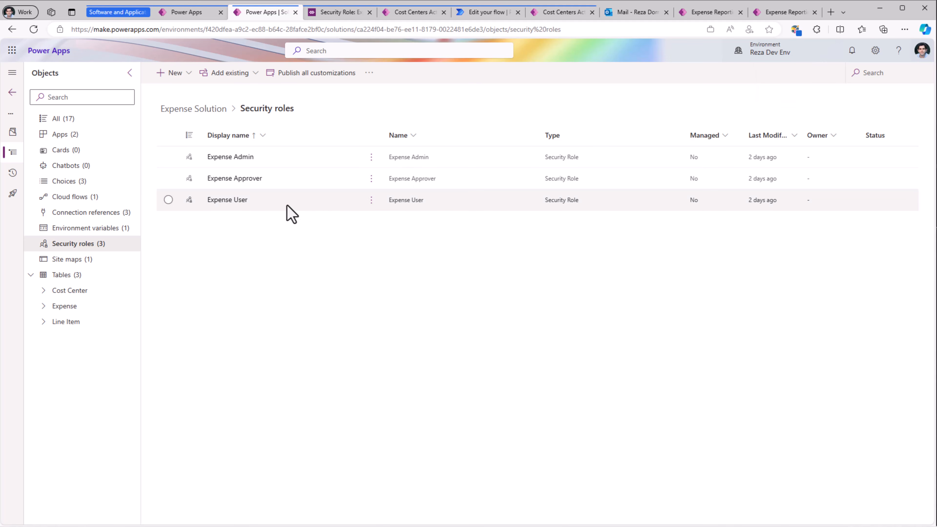
- Go from the Expense Solution's overview to its deployment pipelines
left_click(13, 133)
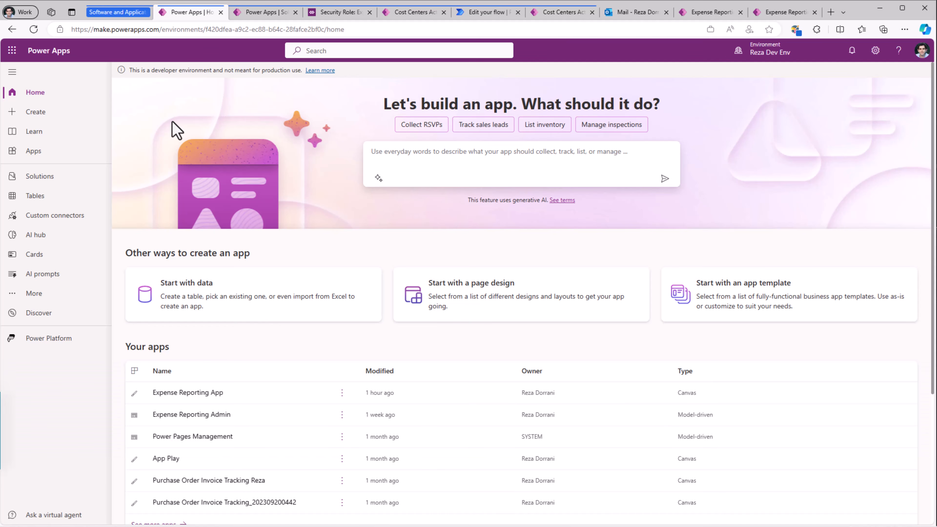
left_click(260, 11)
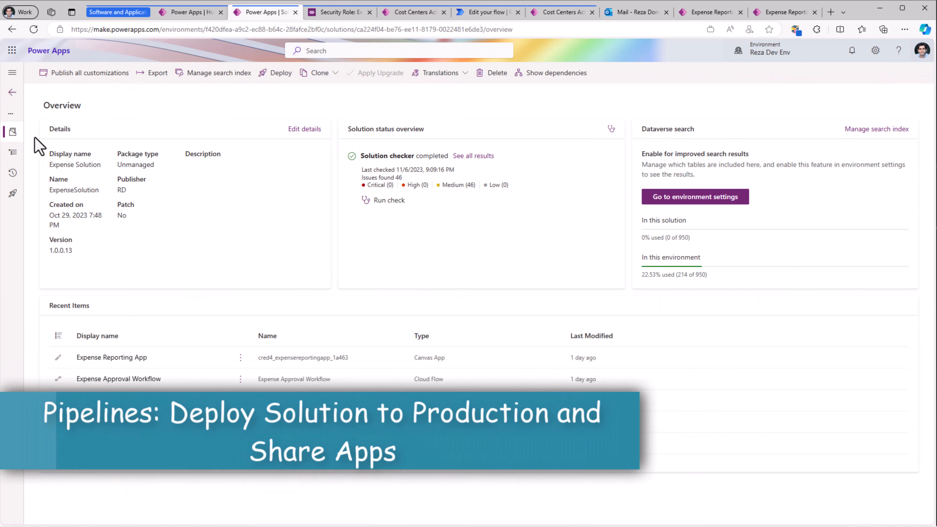
left_click(20, 197)
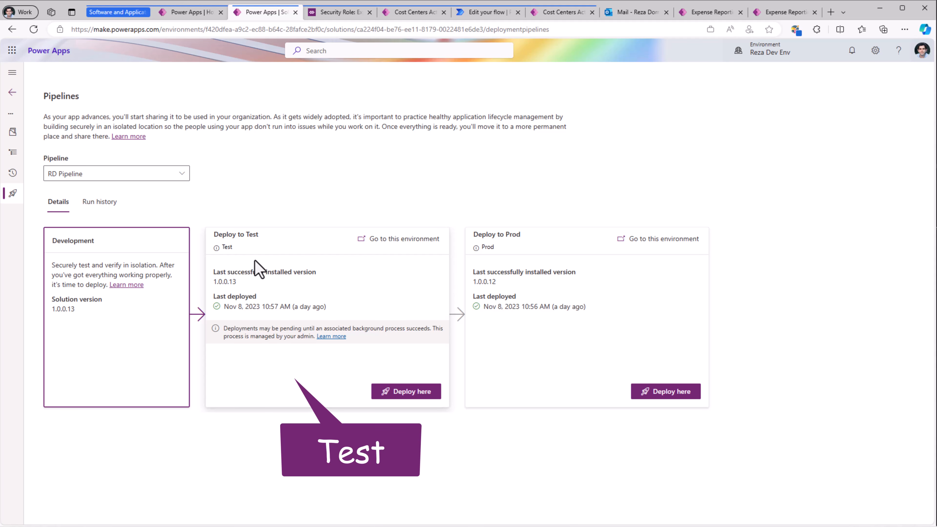
- Deploy the Expense Solution immediately to the Test stage of RD Pipeline as version 1.0.0.14, using the AI-generated deployment notes
left_click(404, 392)
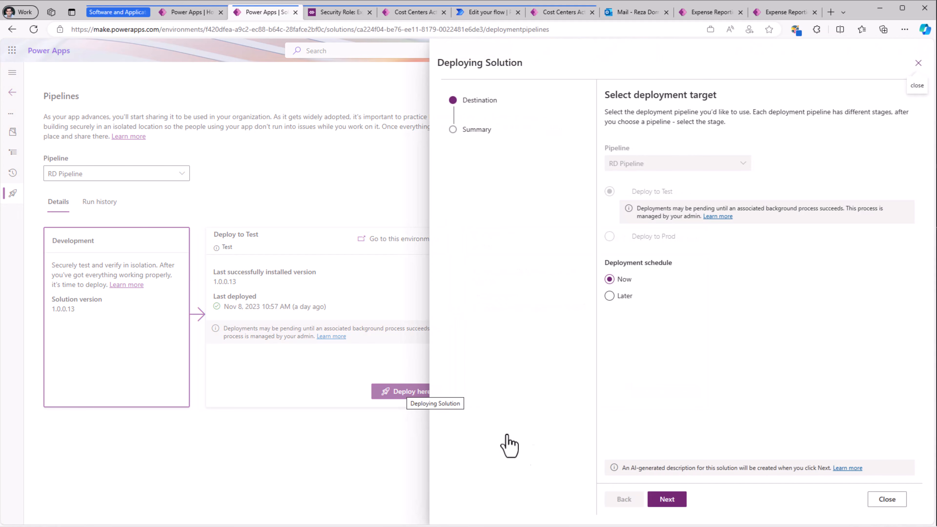
left_click(667, 499)
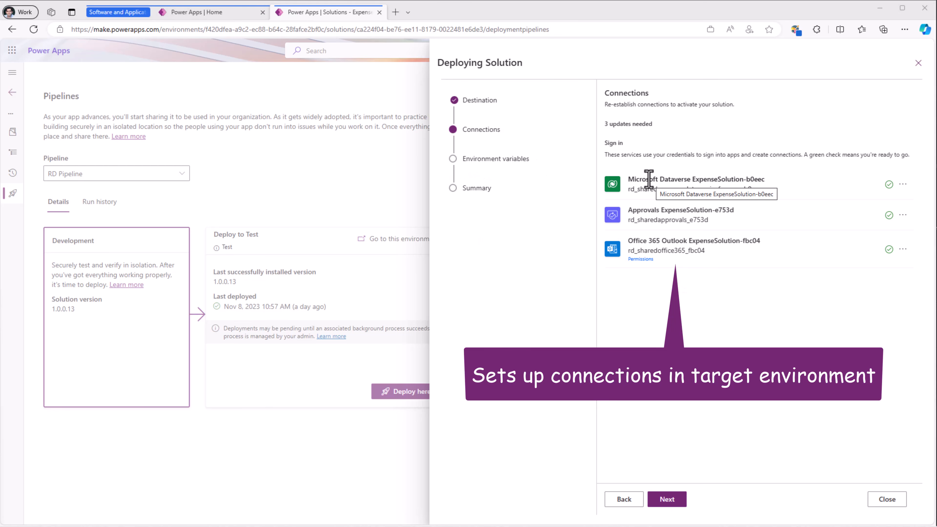
left_click(669, 501)
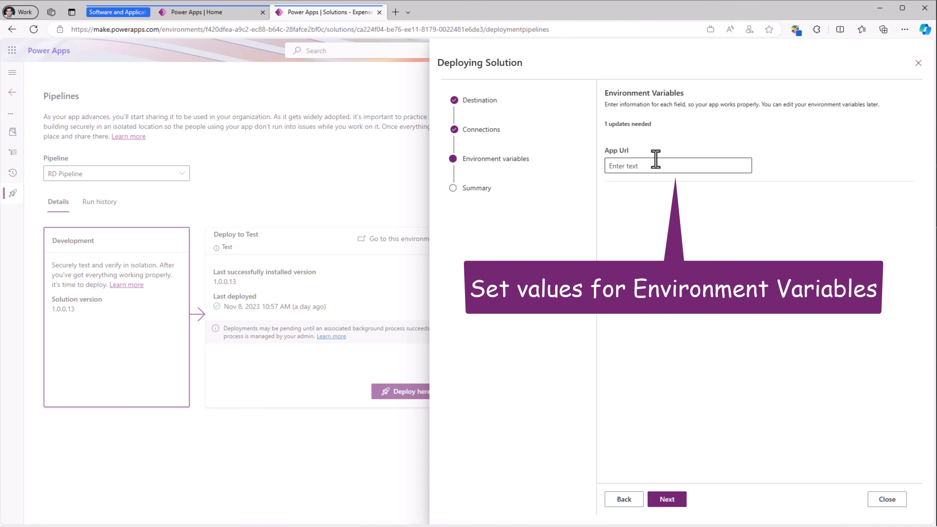
left_click(667, 501)
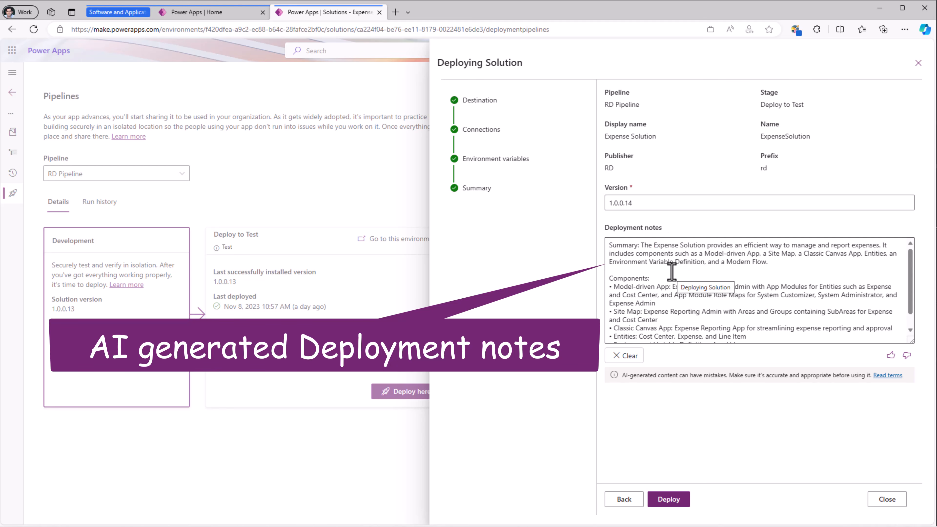
left_click(650, 278)
left_click(679, 505)
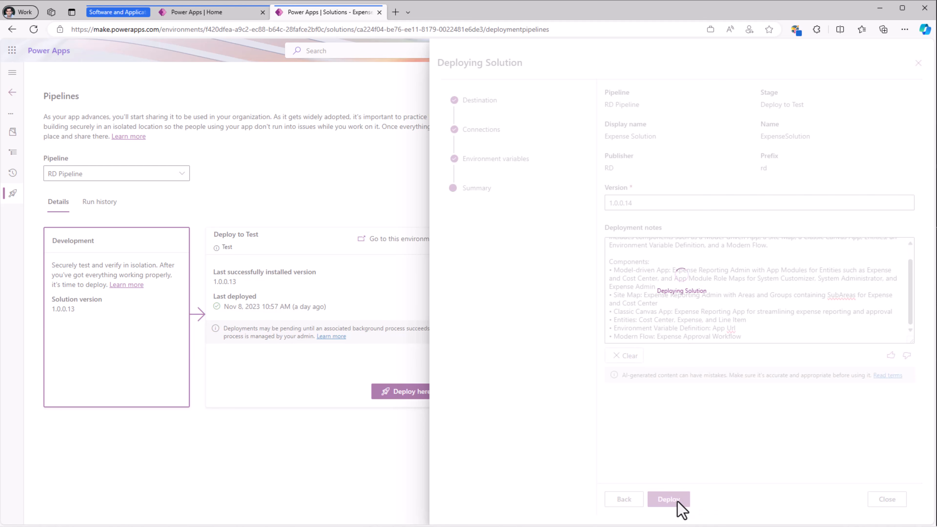
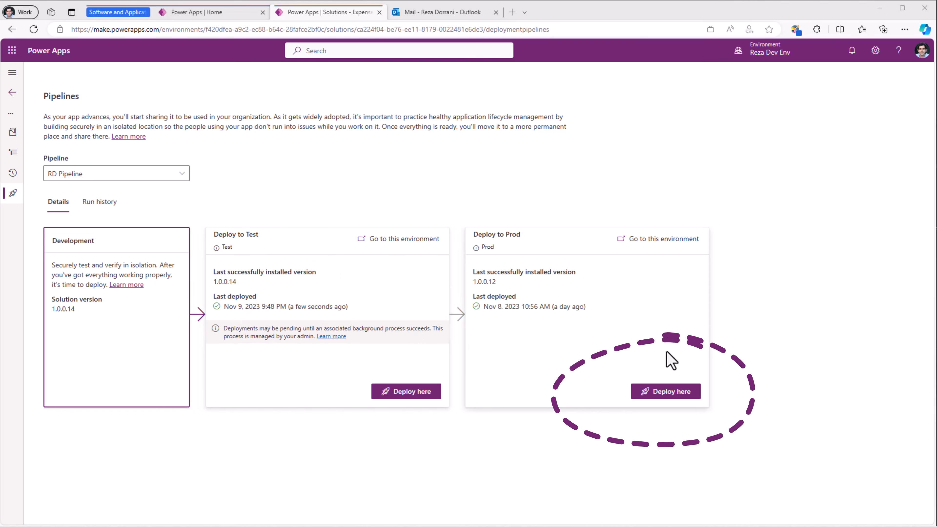
- Deploy the Expense Solution immediately to the Prod stage of RD Pipeline as version 1.0.0.14, leaving App Url blank and using the existing connections
left_click(662, 394)
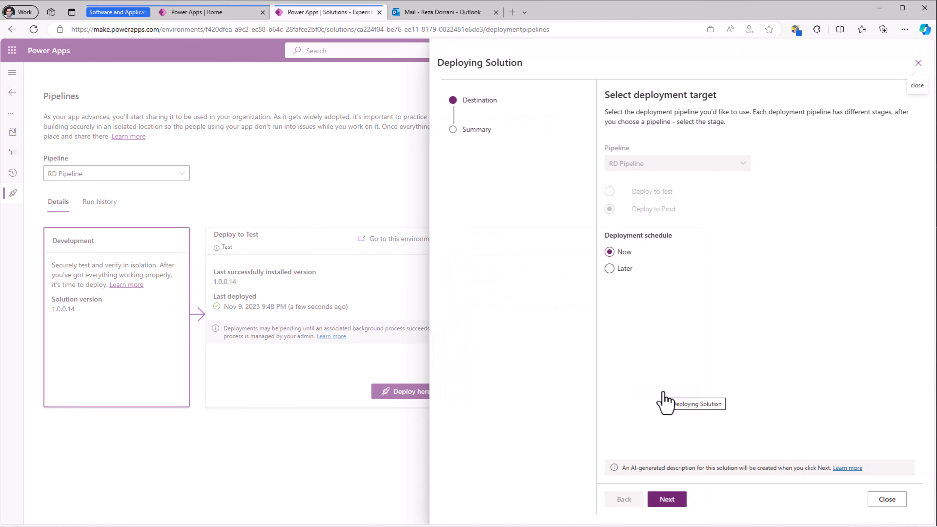
left_click(673, 499)
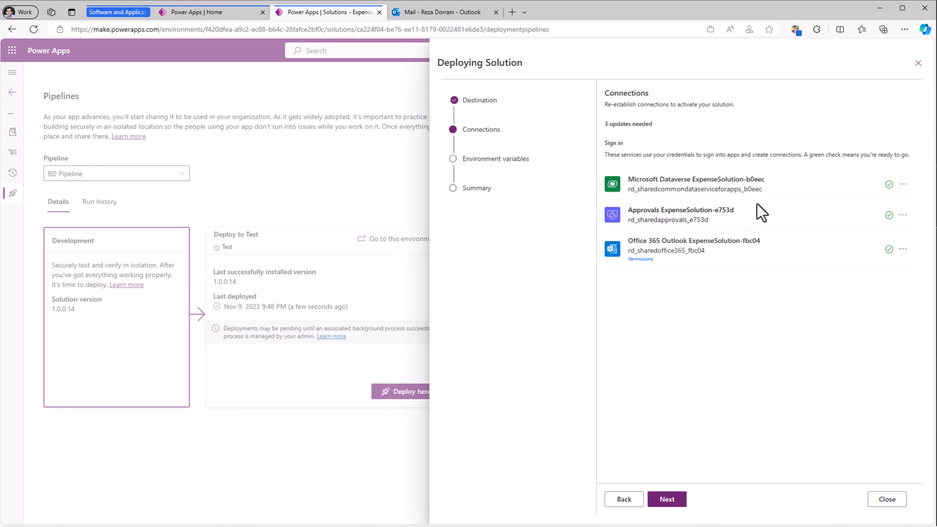
left_click(671, 502)
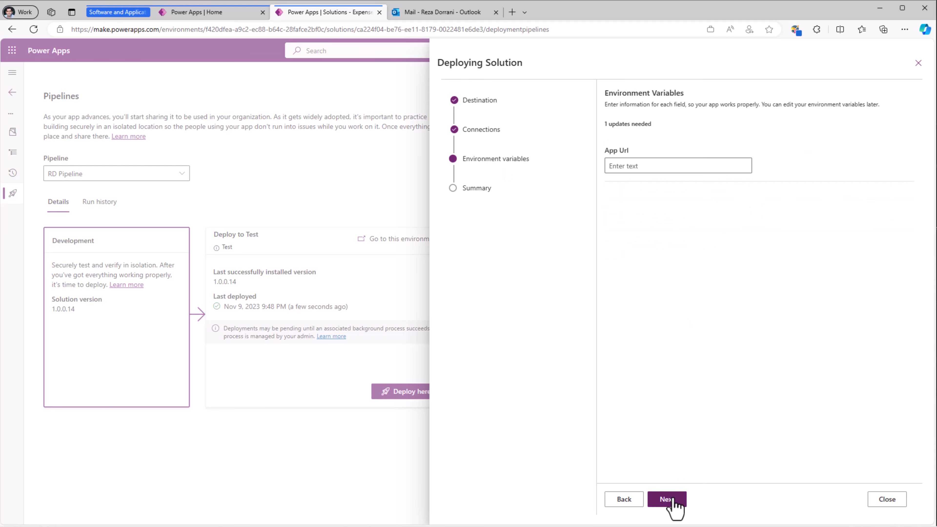
left_click(672, 500)
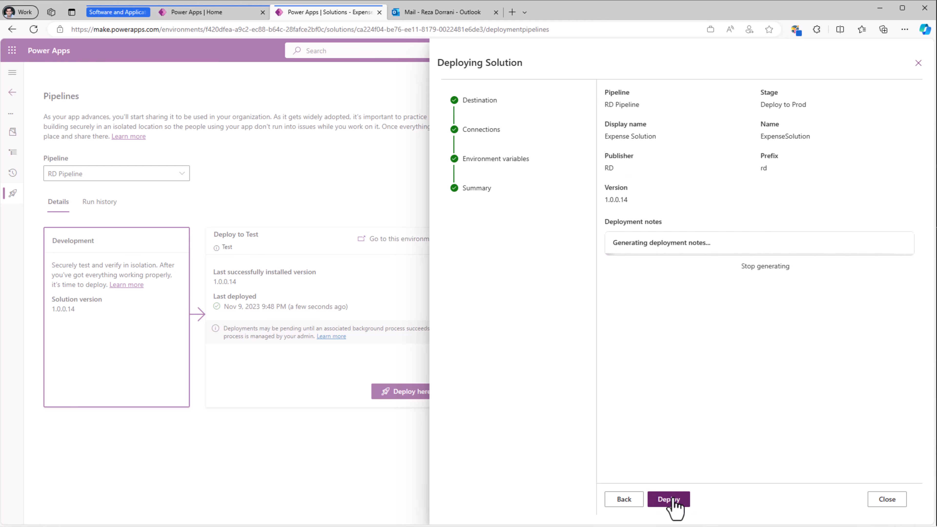
left_click(672, 500)
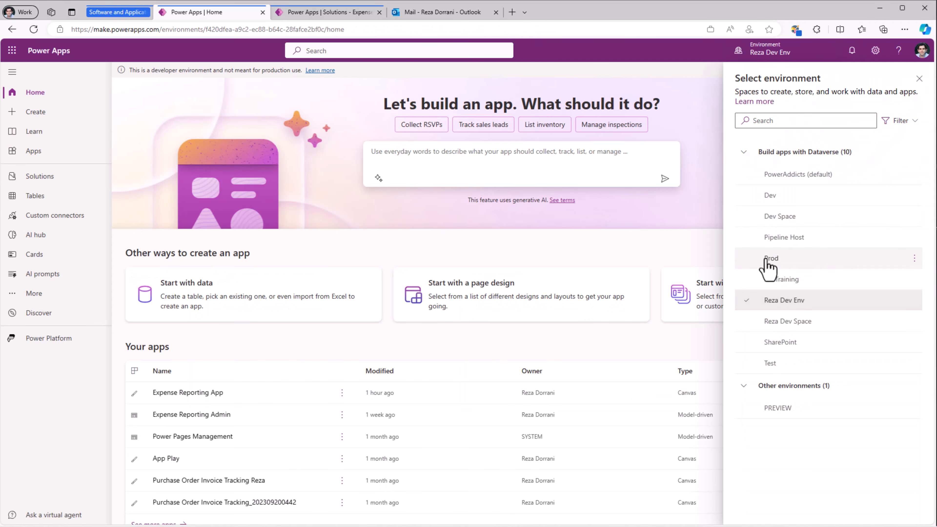
- In the Prod environment, open the managed Expense Solution and show only its apps
left_click(766, 259)
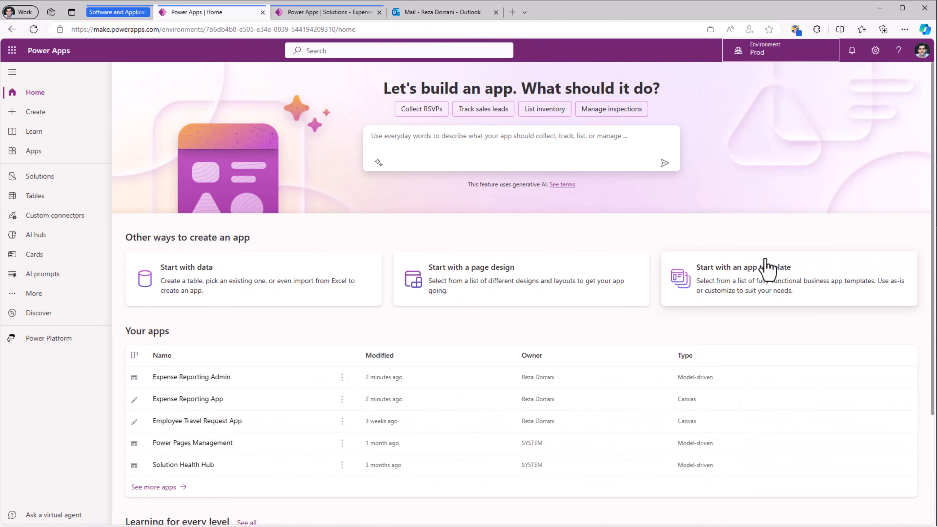
left_click(38, 180)
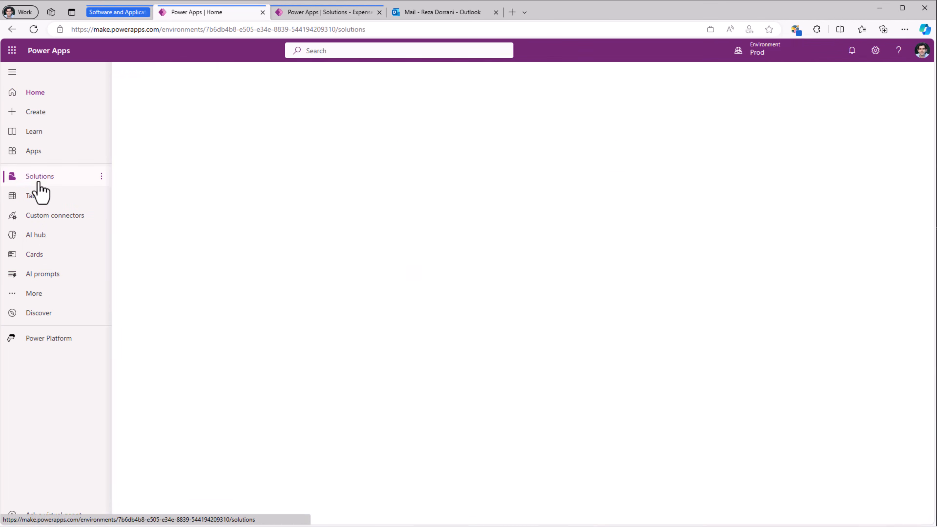
left_click(219, 154)
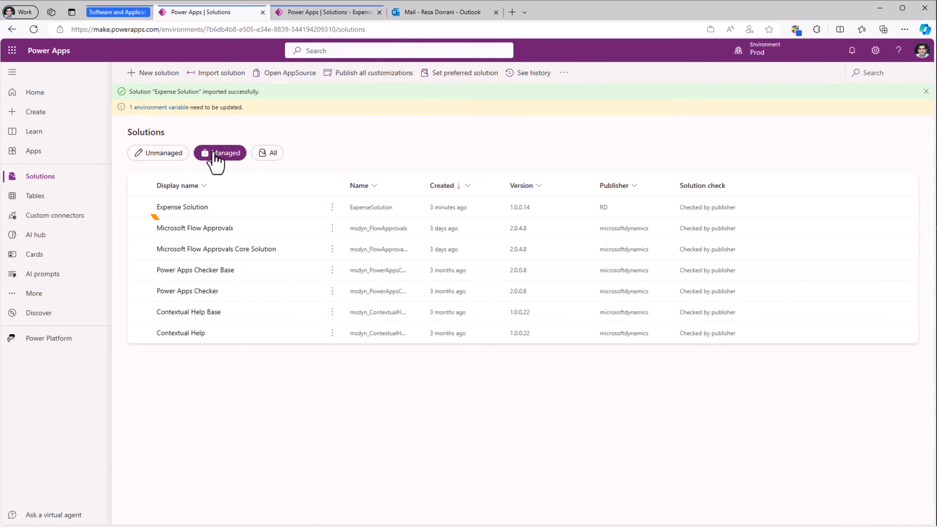
left_click(198, 209)
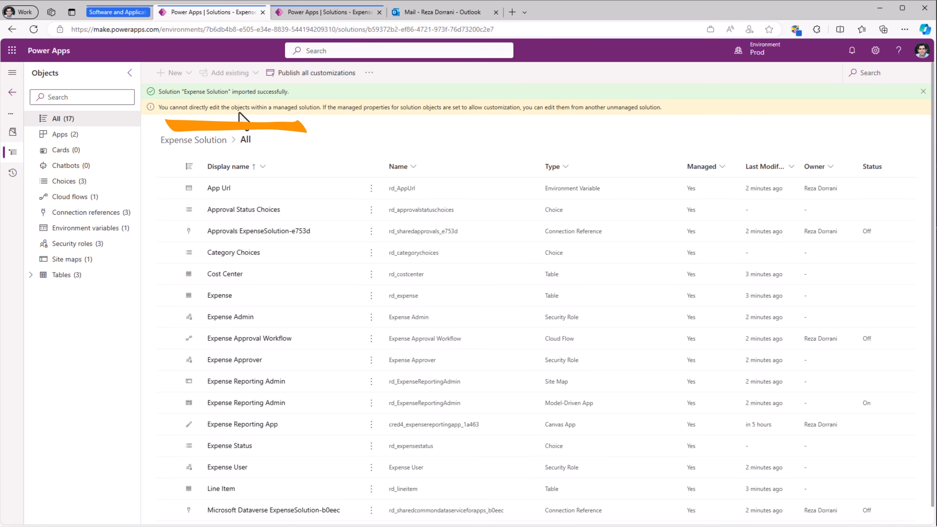
left_click(73, 137)
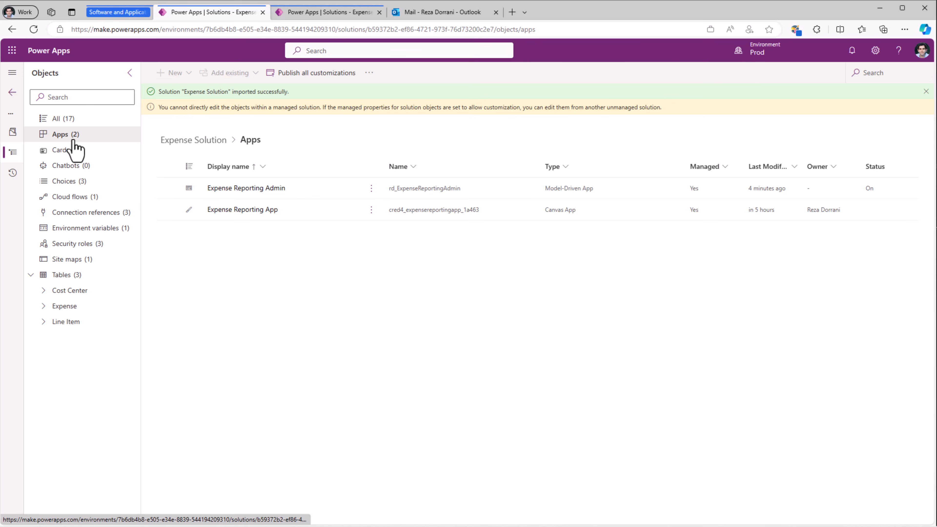
- Share the Expense Reporting App with the employee, adding the Expense User security role and sending an email invitation
left_click(372, 209)
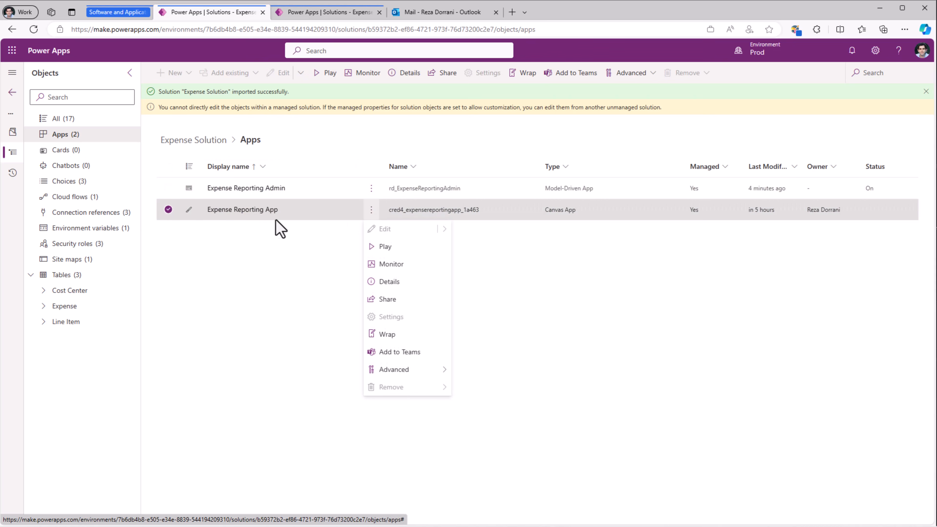
left_click(394, 299)
left_click(506, 153)
type("sarah")
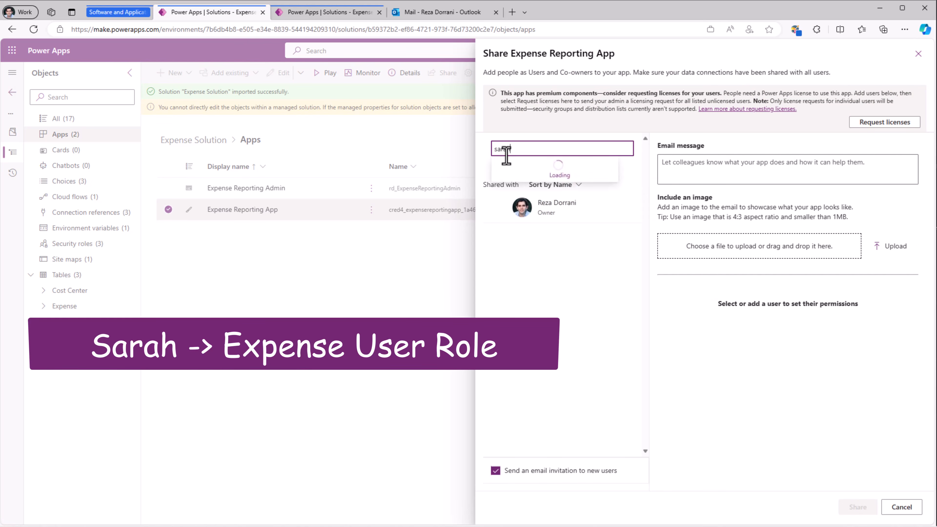
left_click(535, 168)
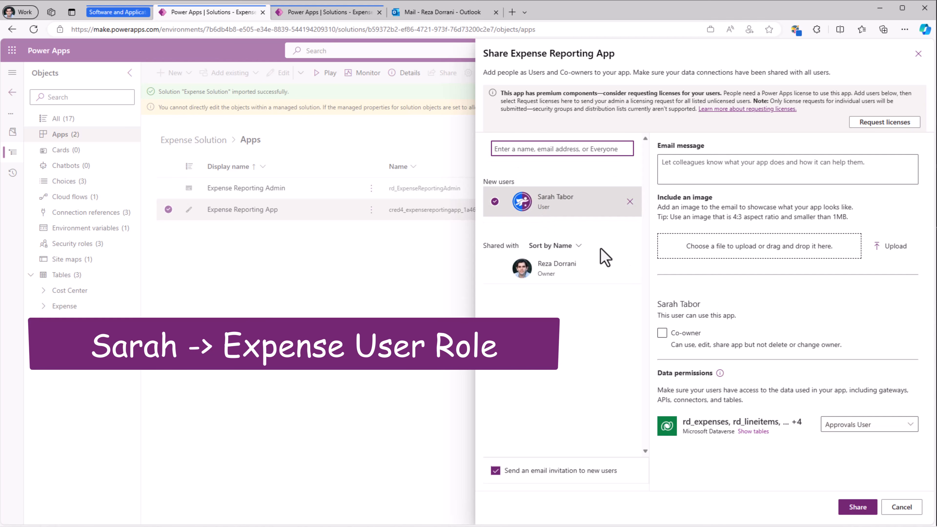
left_click(910, 425)
scroll(725, 291, "down", 15)
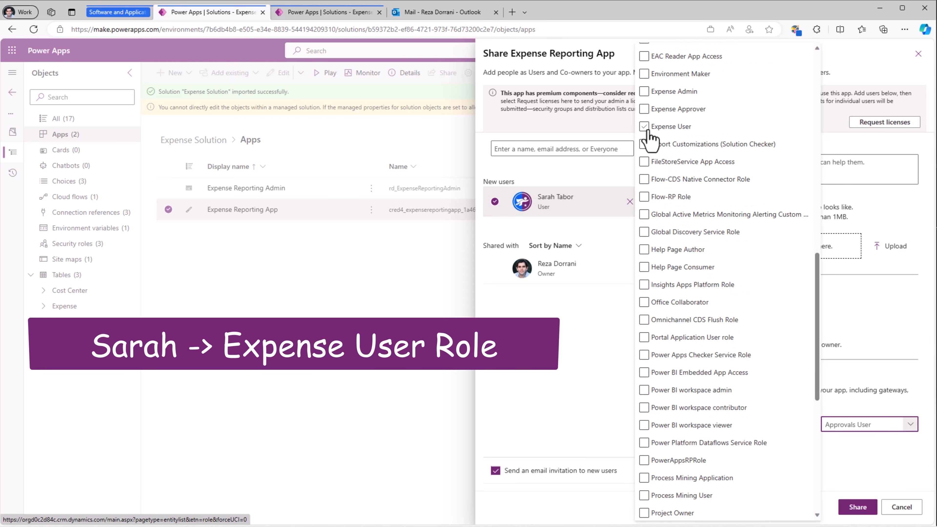
left_click(644, 127)
left_click(876, 332)
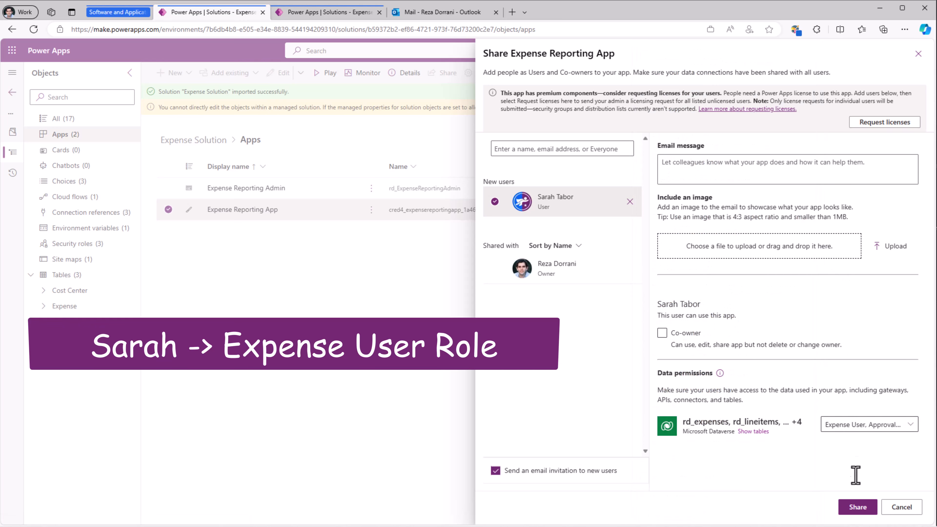
left_click(855, 508)
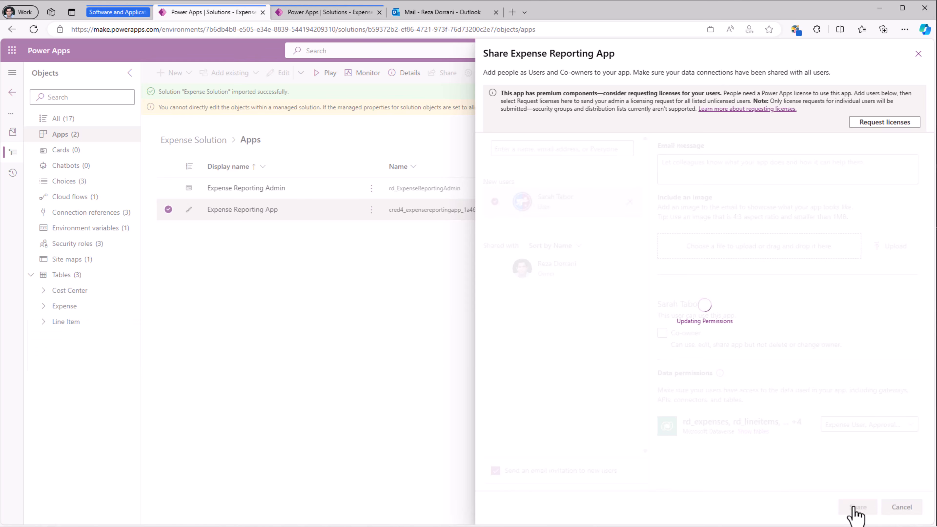
- Open sharing for the Expense Reporting Admin app and check which security roles the app uses
left_click(371, 189)
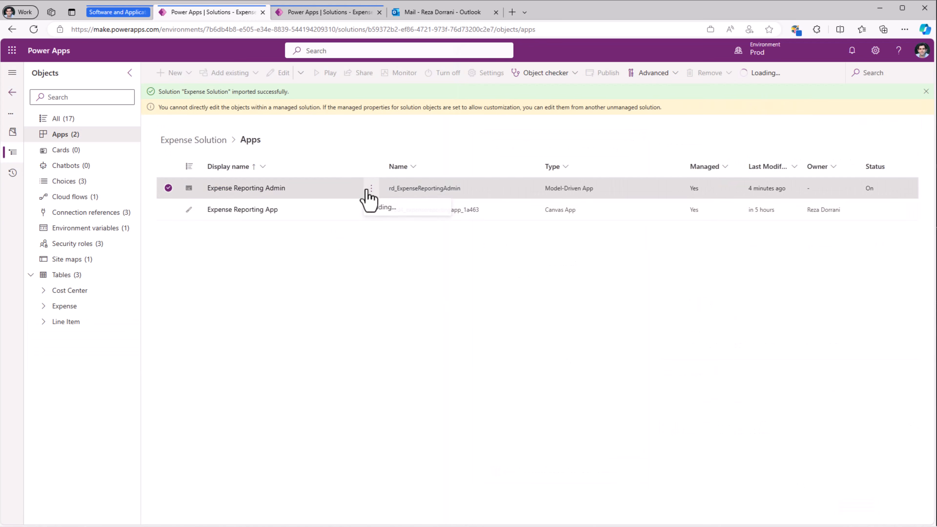
left_click(401, 244)
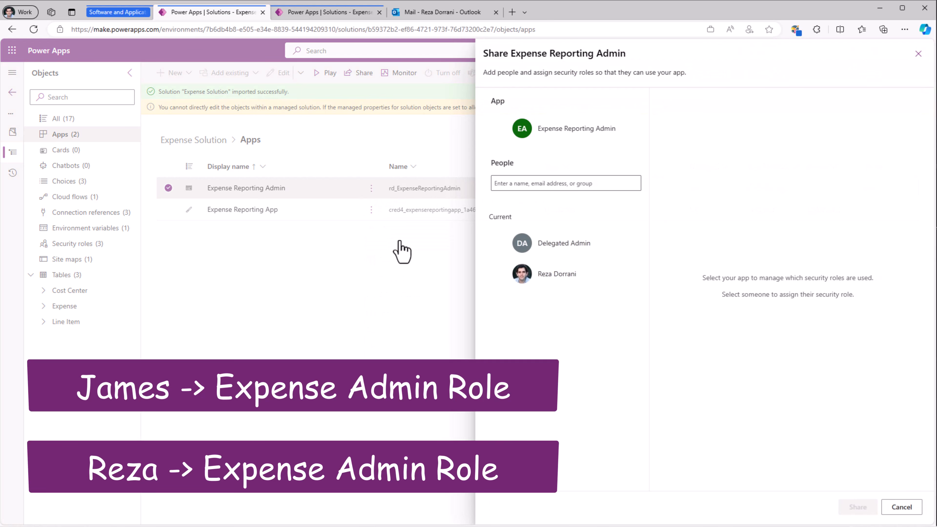
left_click(552, 140)
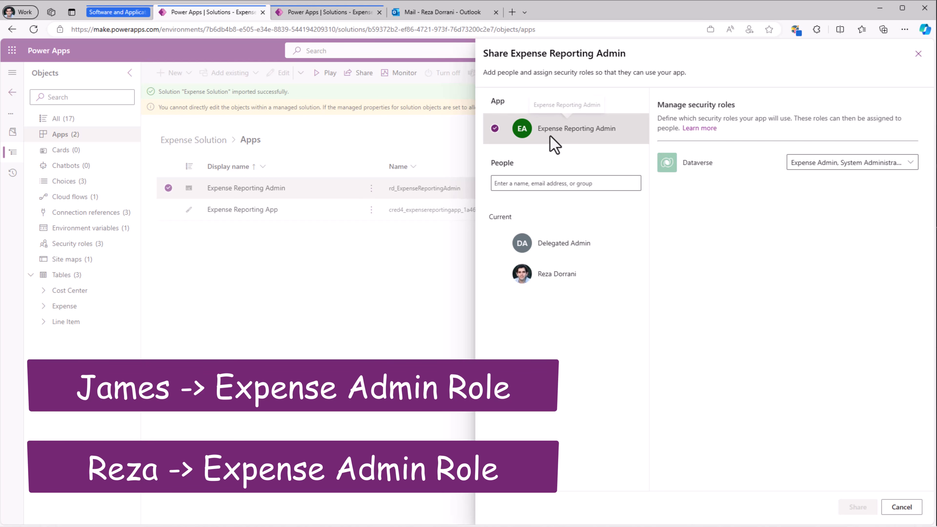
left_click(909, 164)
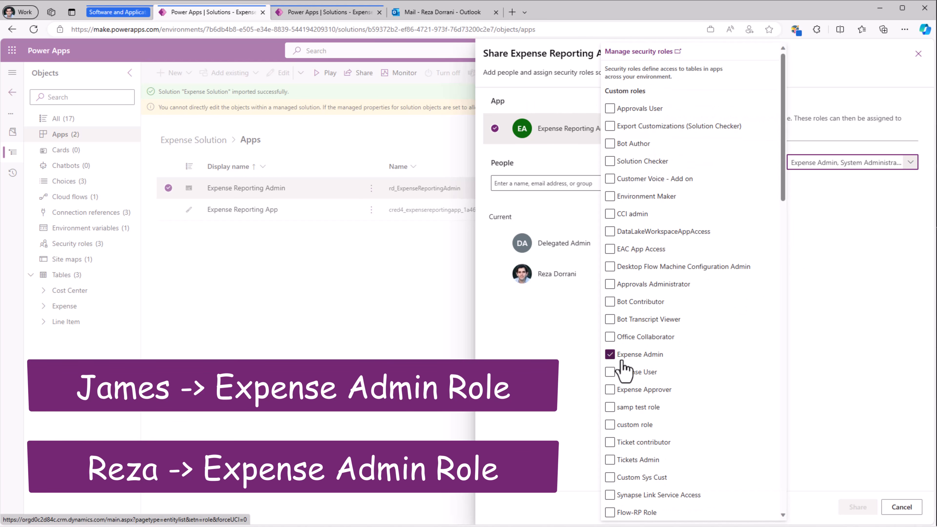
left_click(822, 300)
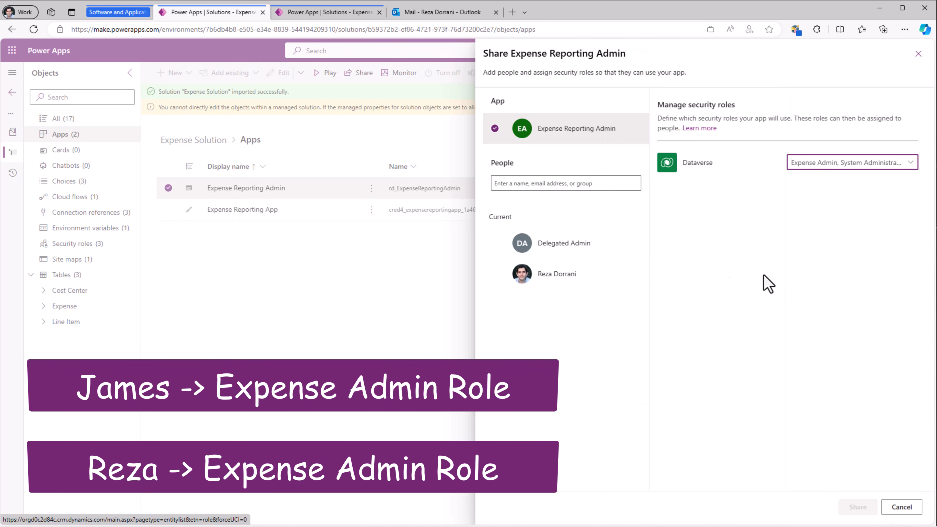
- Share the Expense Reporting Admin app with the administrator, assigning the Expense Admin security role
left_click(527, 183)
type("james")
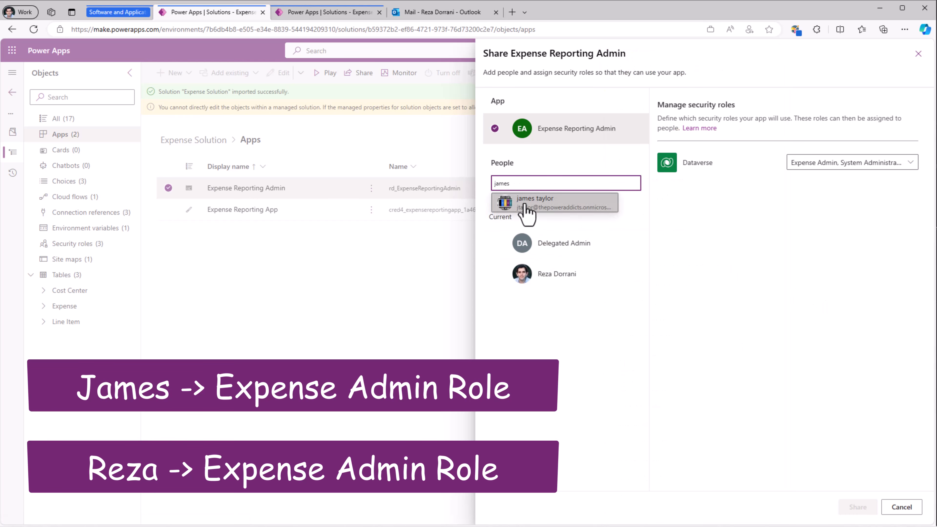
left_click(531, 204)
left_click(545, 256)
left_click(911, 152)
left_click(810, 229)
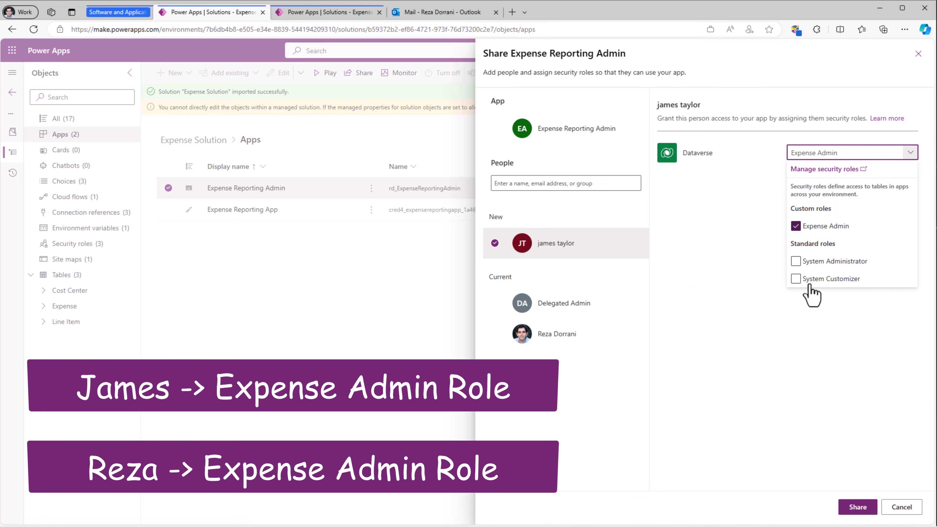
left_click(791, 300)
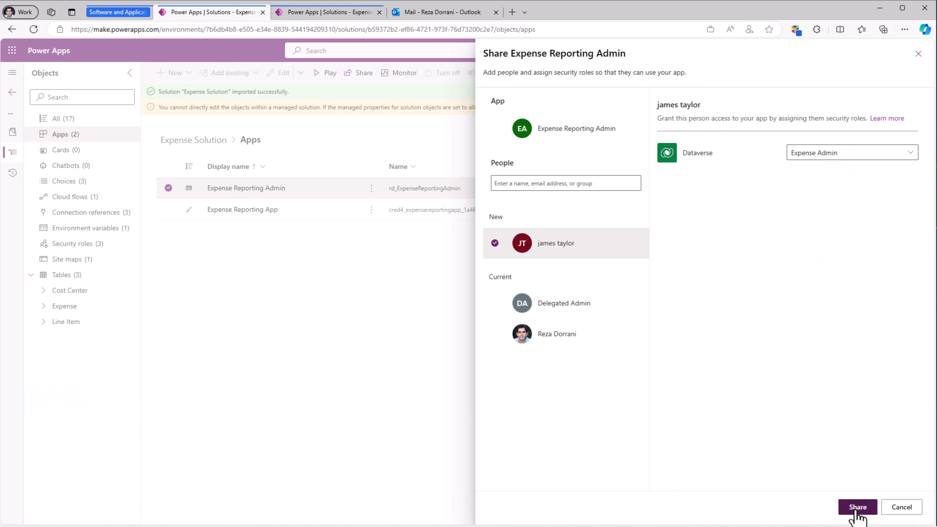
left_click(856, 508)
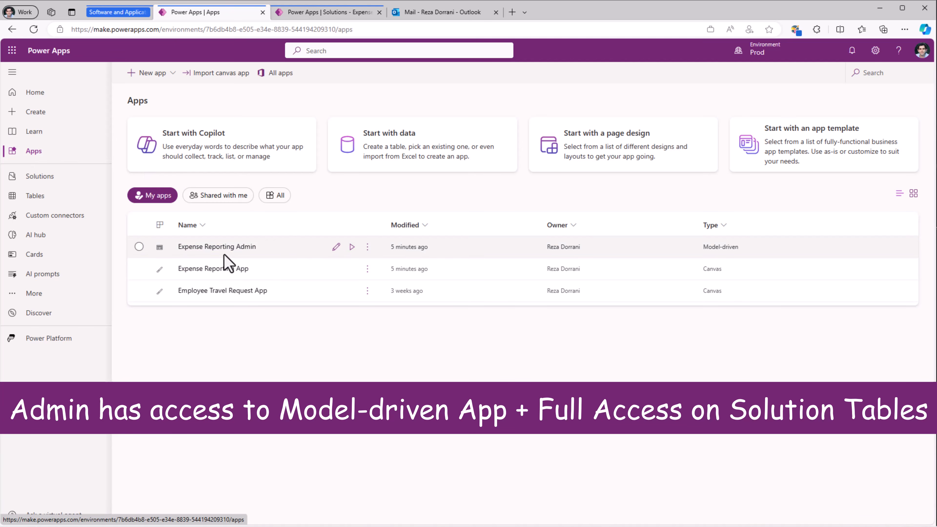
- Run the Expense Reporting Admin app in Prod and create a cost center named Microsoft
left_click(351, 246)
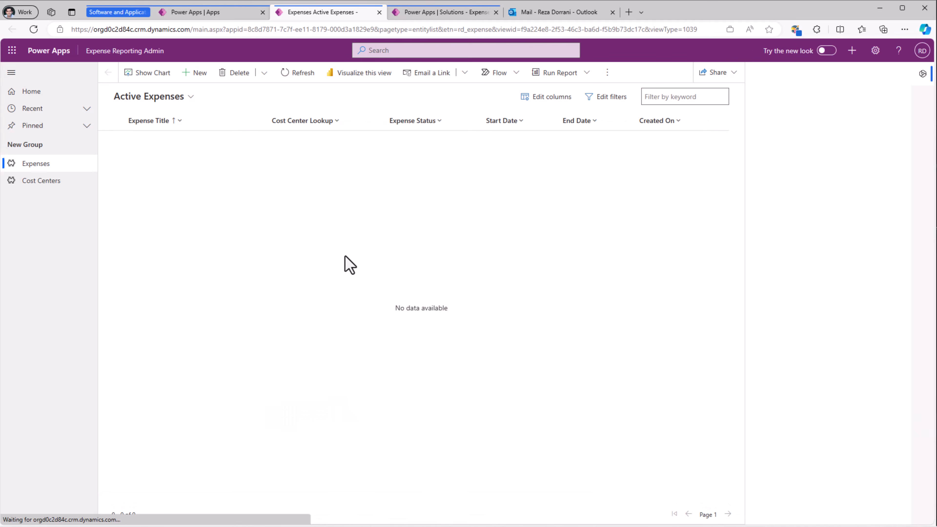
left_click(41, 193)
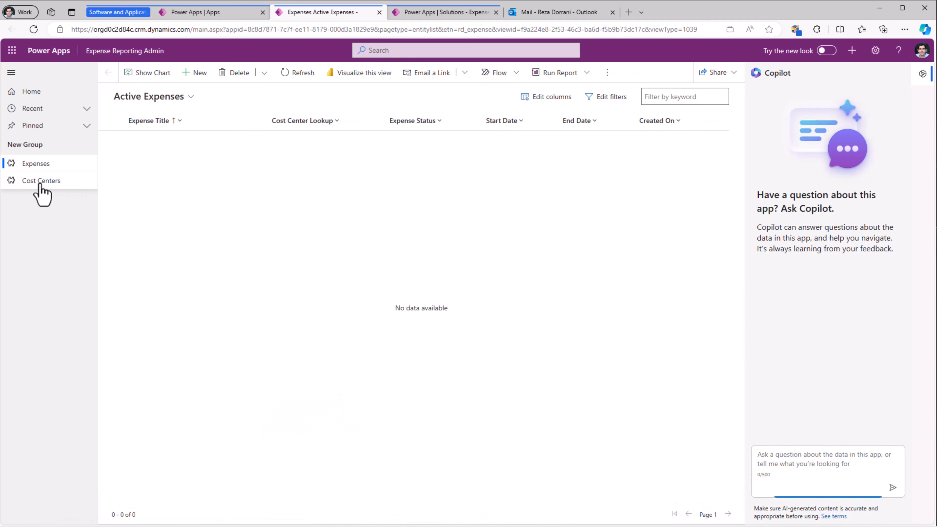
left_click(197, 74)
left_click(226, 152)
type("Microsoft")
left_click(199, 76)
left_click(197, 75)
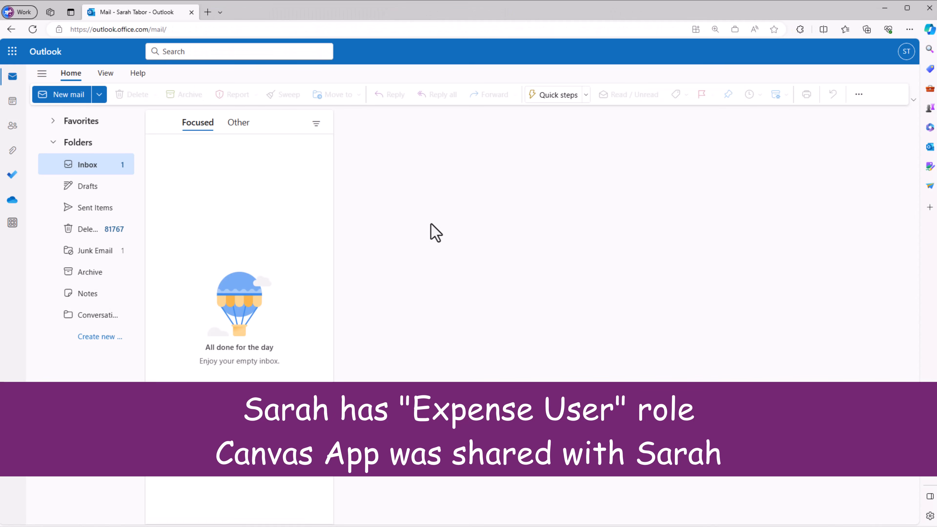
- In the employee's Outlook mailbox, open the app-sharing email among the non-focused messages and run the Expense Reporting App from it
left_click(238, 123)
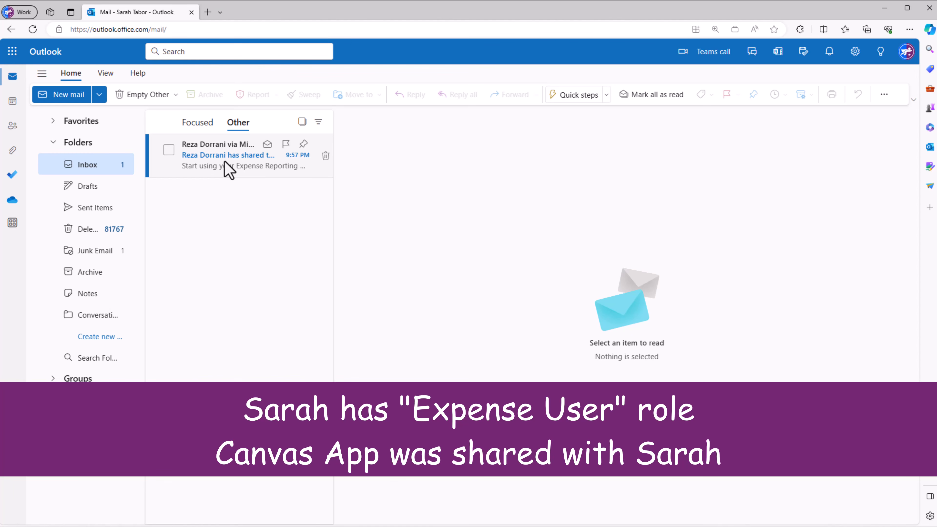
left_click(225, 161)
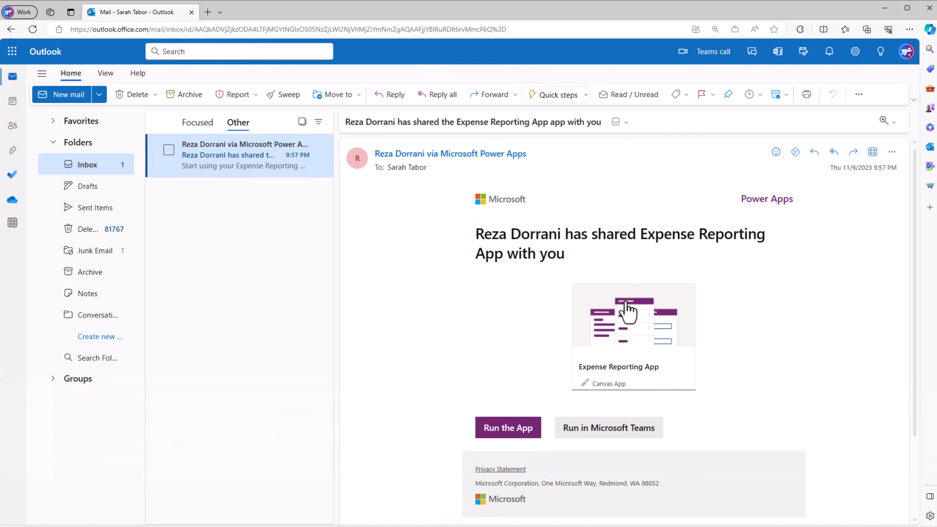
left_click(515, 435)
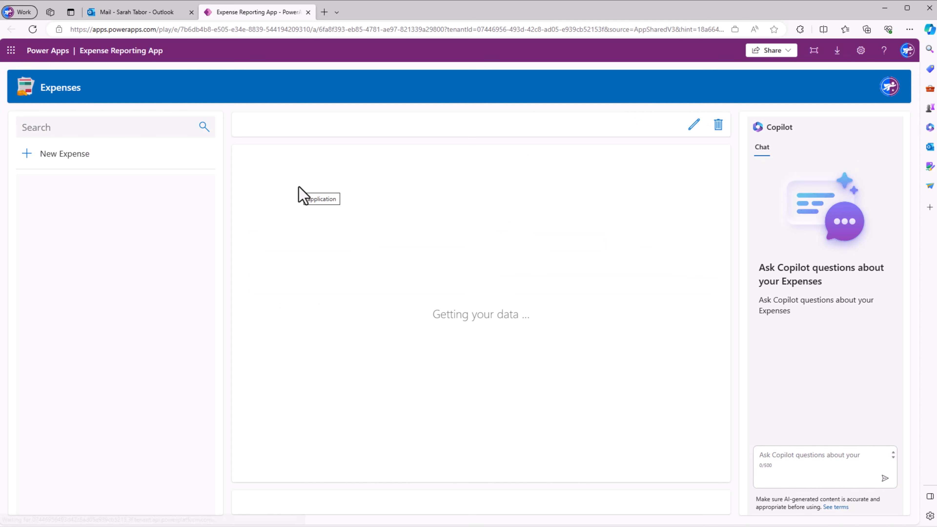
- Create an expense titled Customer meeting with start and end date 11/8/2023 and cost center Microsoft, and save it
left_click(26, 161)
left_click(326, 185)
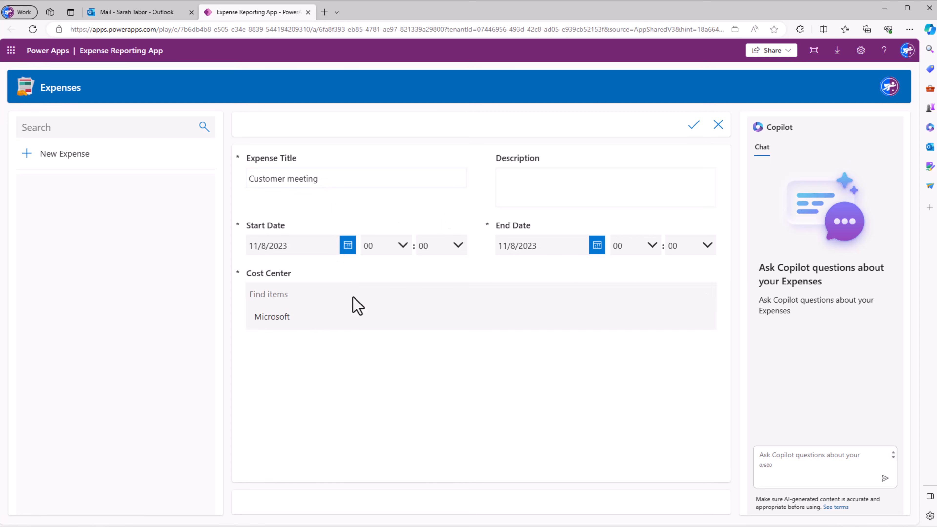
left_click(351, 297)
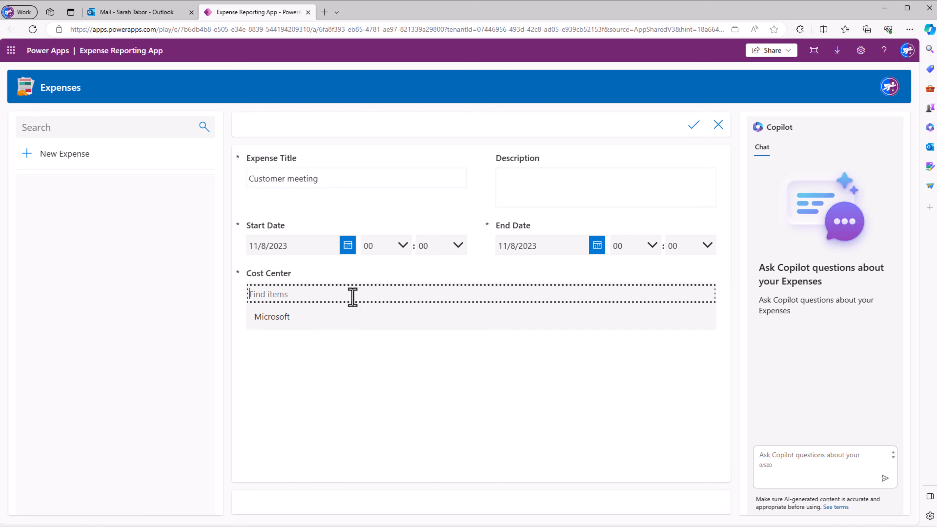
left_click(310, 325)
left_click(695, 127)
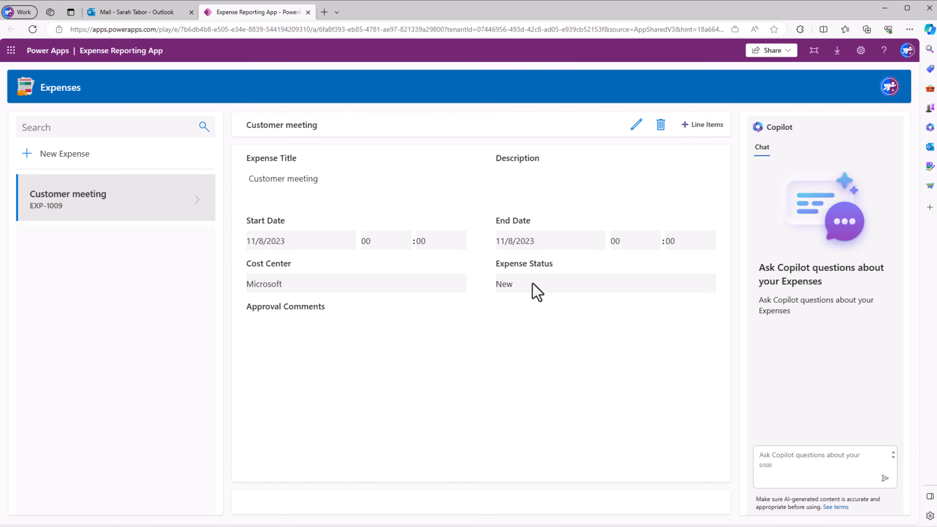
- Add a Gas line item dated 11/8/2023 with cost 55 and category Transportation to the Customer meeting expense, and submit the expense for approval
left_click(702, 125)
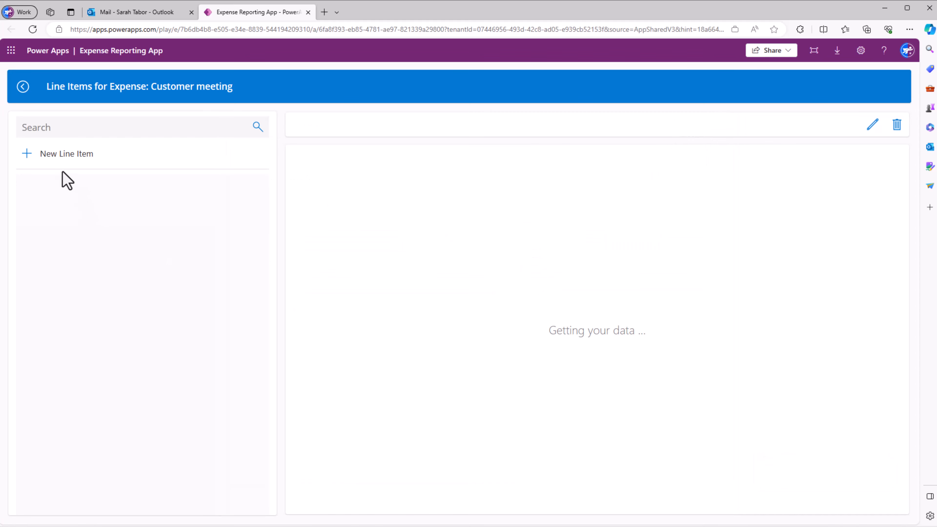
left_click(26, 153)
left_click(332, 176)
type("Ga")
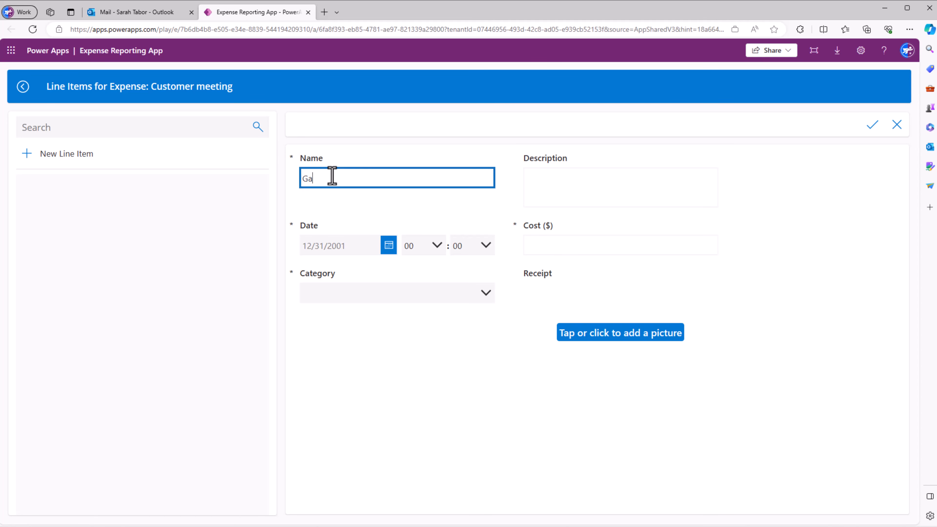
type("s")
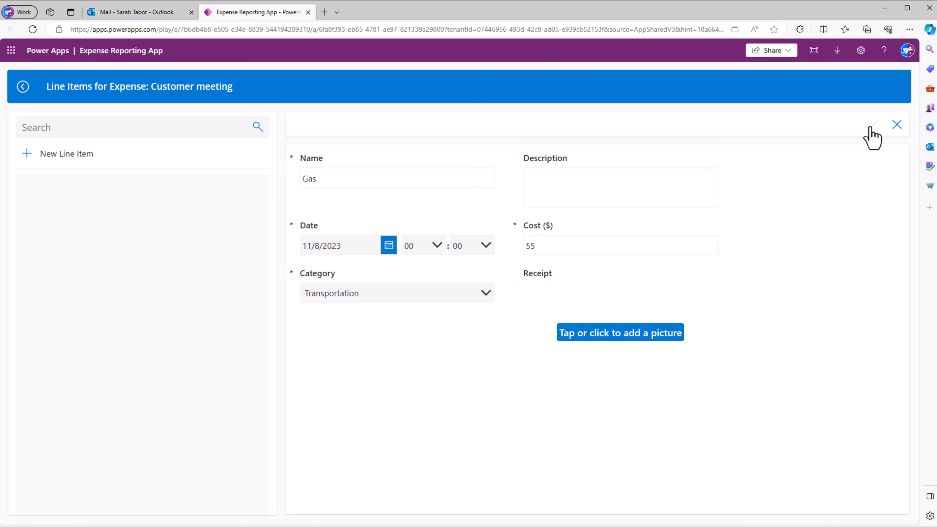
left_click(871, 126)
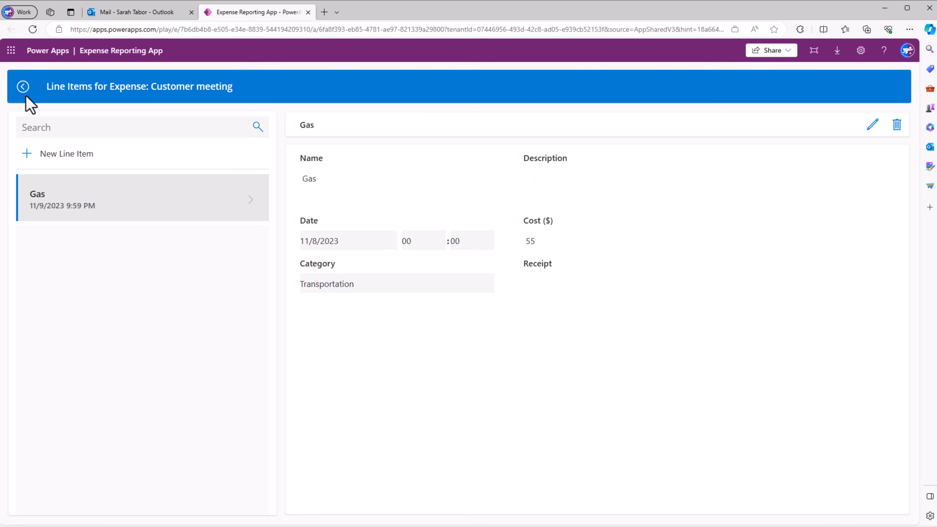
left_click(23, 88)
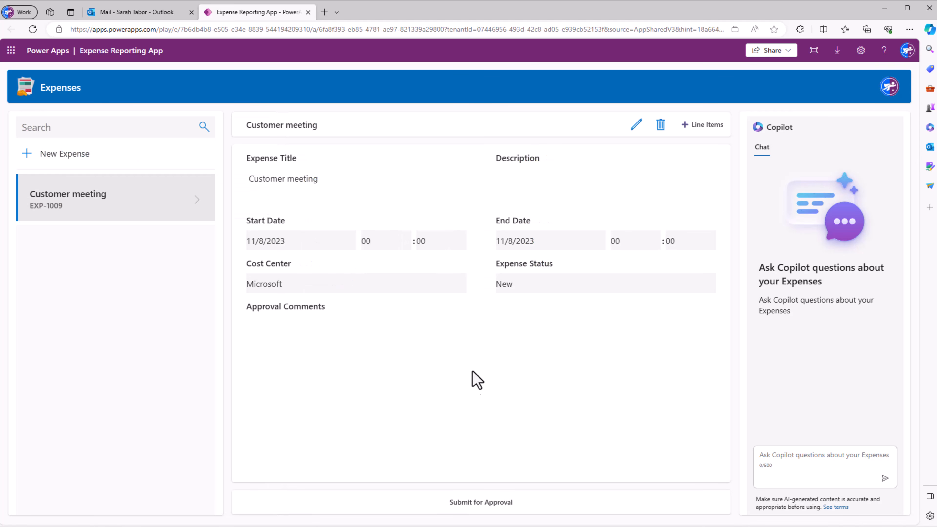
left_click(472, 503)
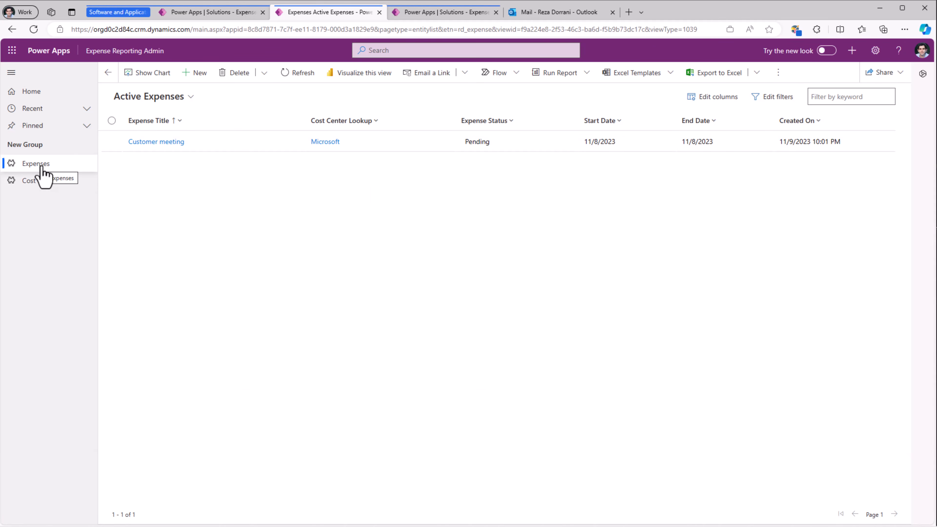
- In the Expense Reporting Admin app, open the Customer meeting expense and view its related line items
left_click(156, 143)
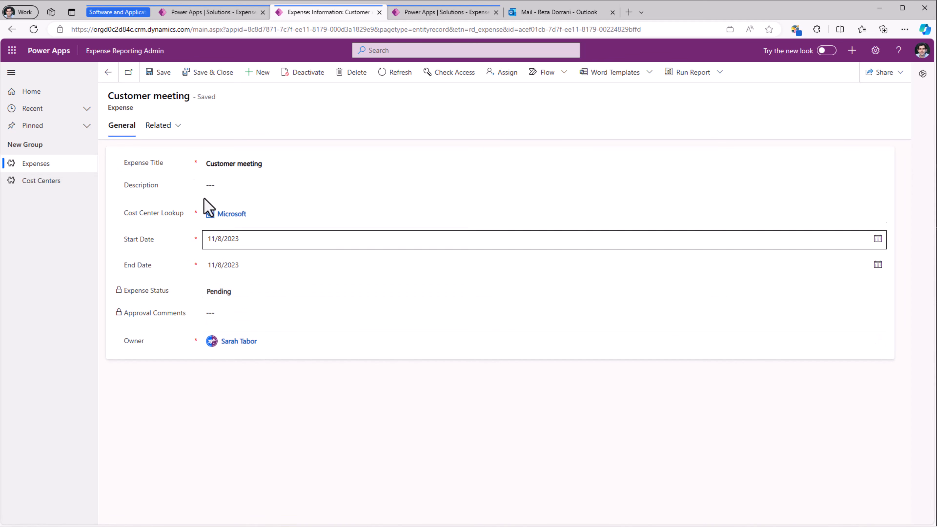
left_click(173, 127)
left_click(184, 189)
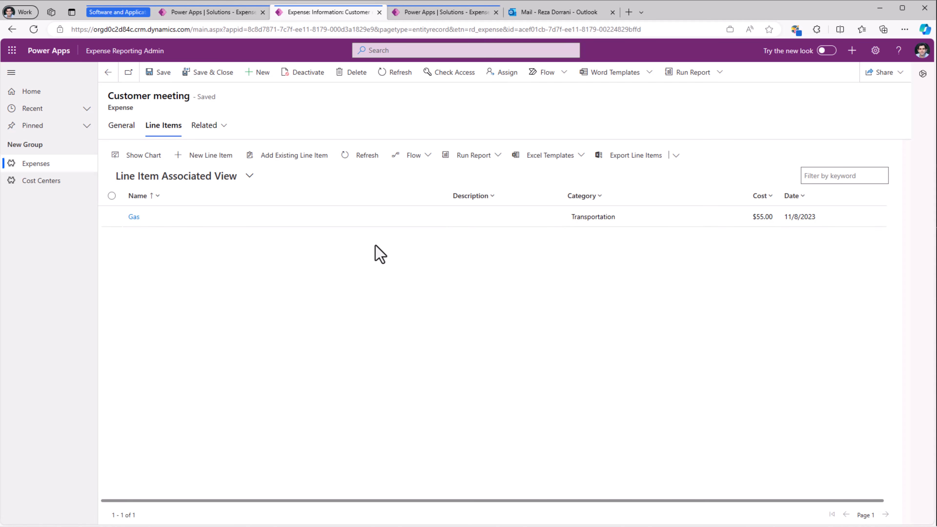
- In the approver's Outlook mailbox, open the Customer meeting approval request and approve it with the comment Looks good
left_click(261, 163)
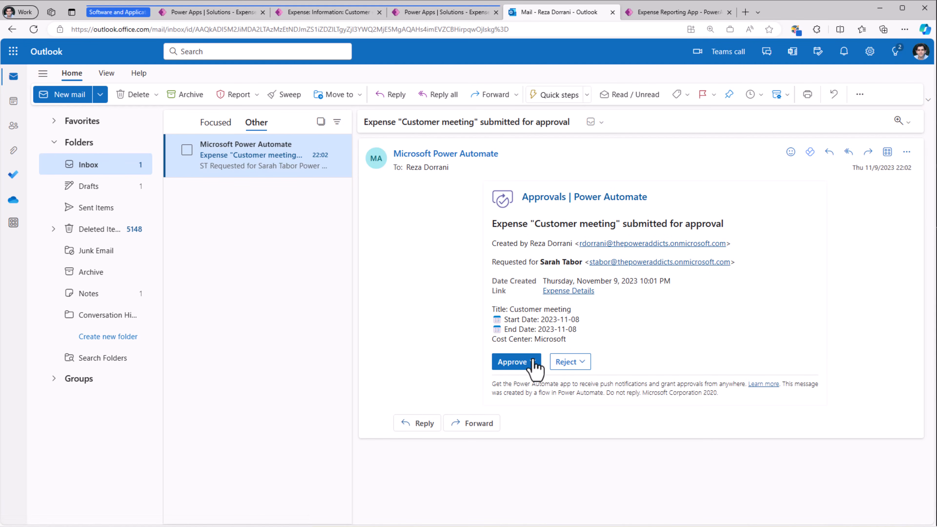
left_click(533, 363)
left_click(529, 416)
type("Looks good")
left_click(509, 457)
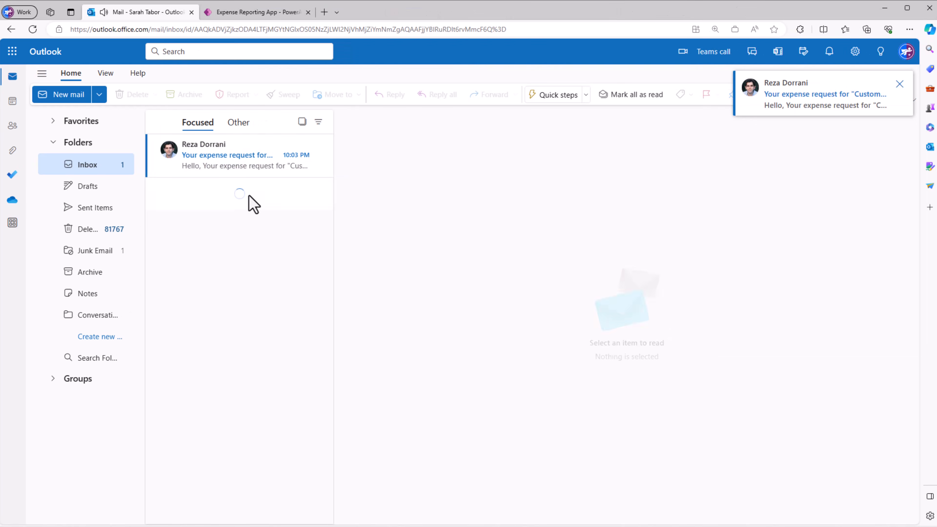
- In the employee's Outlook mailbox, open the email about the Customer meeting expense decision and follow its Expense Details link
left_click(243, 155)
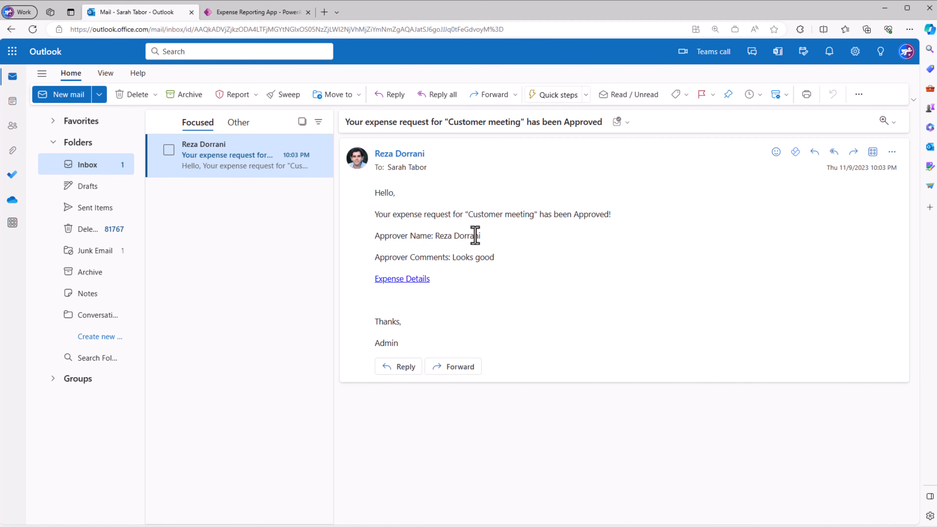
left_click(405, 280)
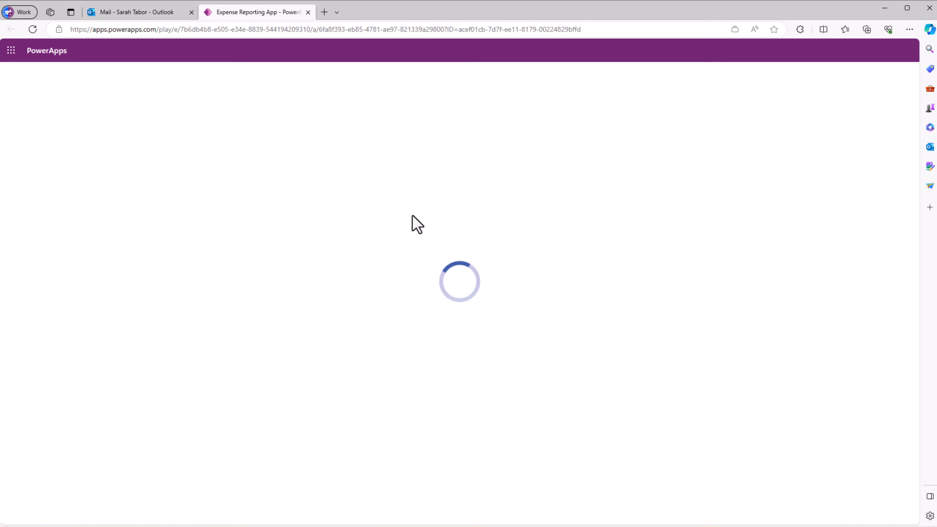